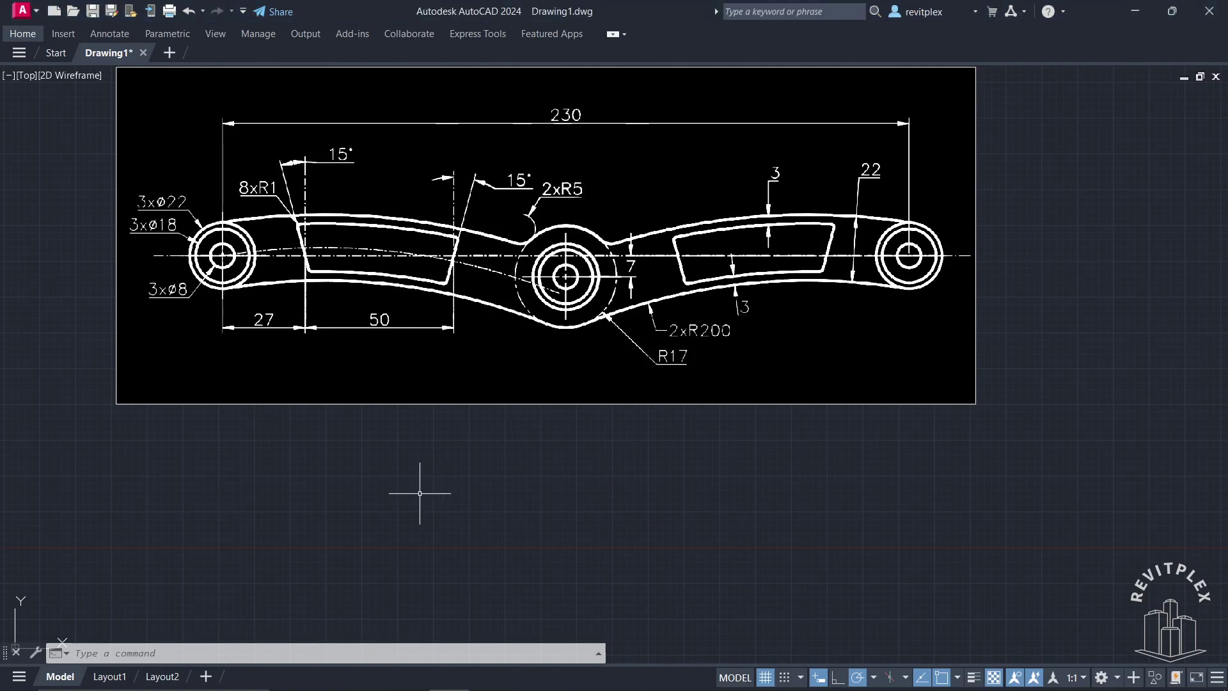
pyautogui.write('e')
pyautogui.press('Return')
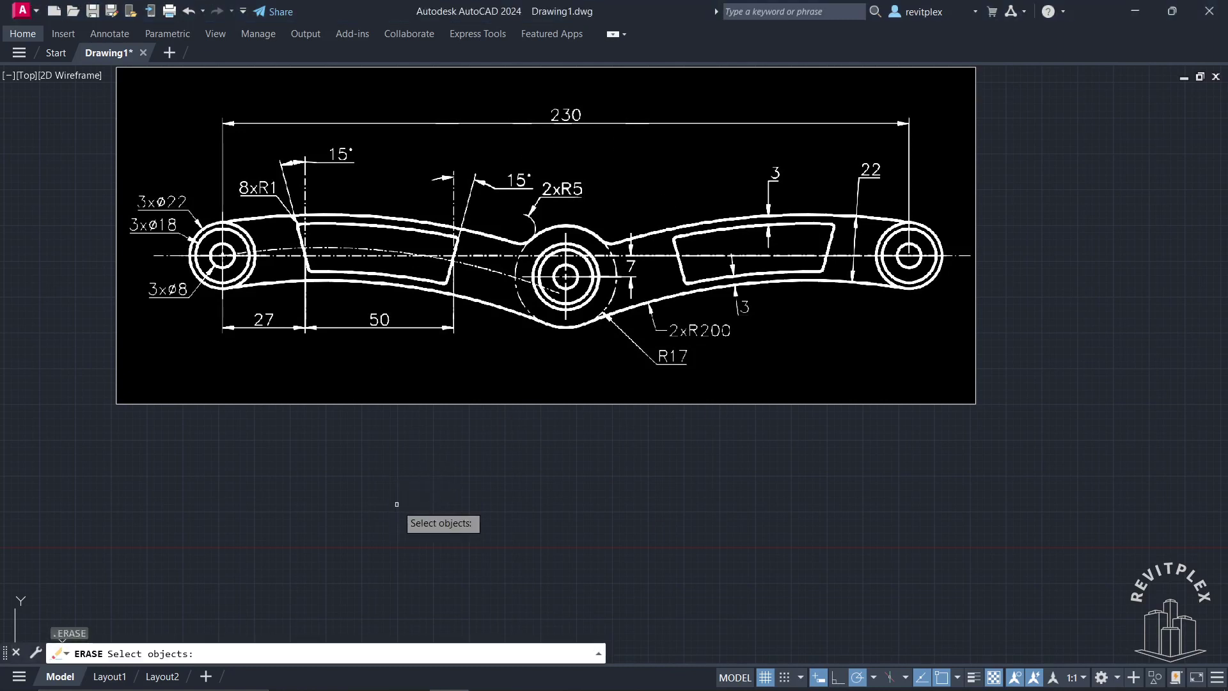
pyautogui.press('Escape')
# Draw a horizontal line 230 units long below the reference drawing, starting beneath its left-hand hole
pyautogui.write('l')
pyautogui.press('Return')
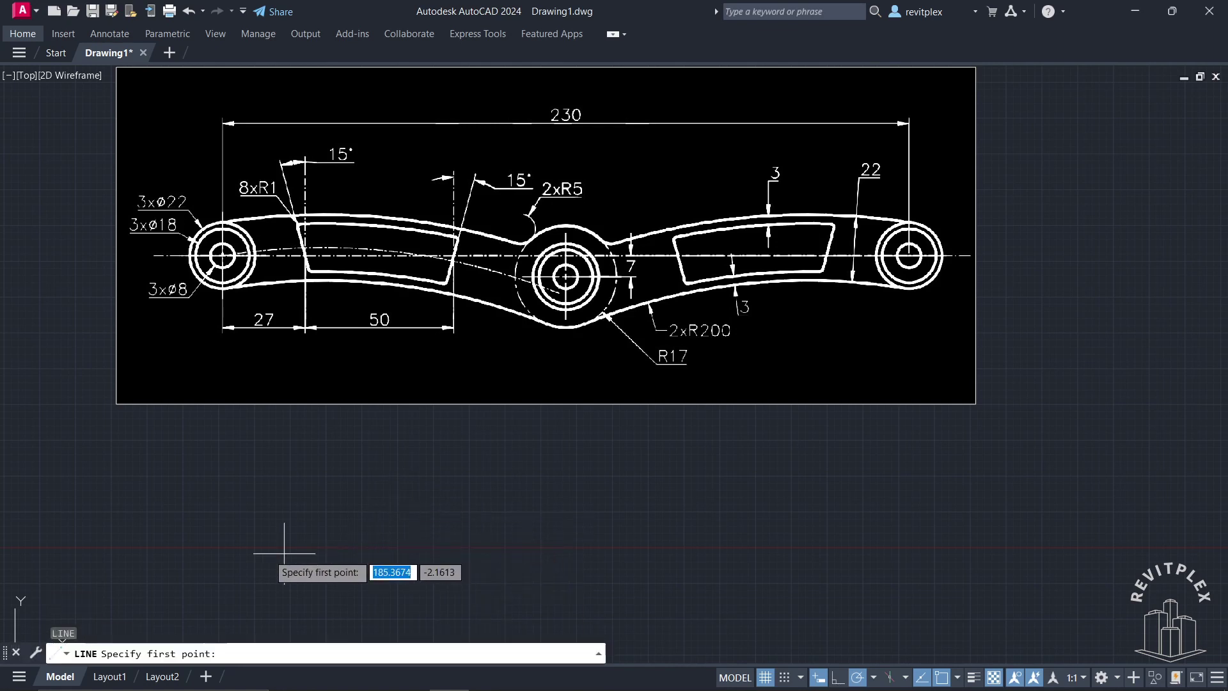
pyautogui.click(221, 523)
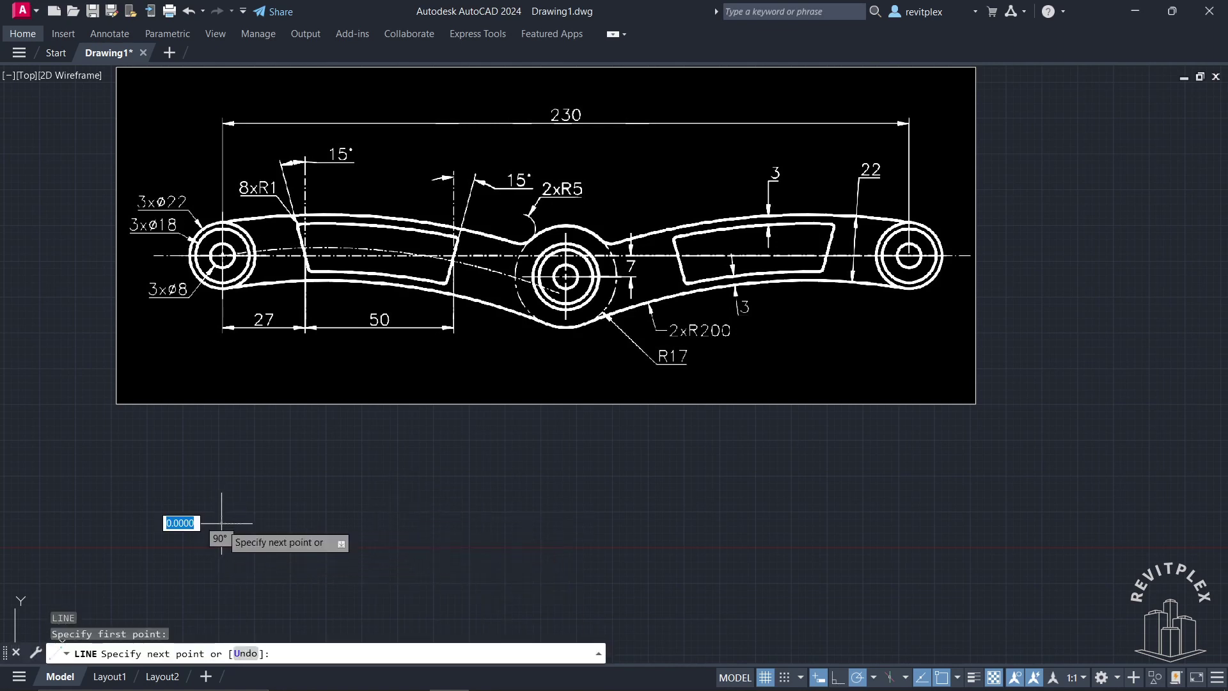
pyautogui.write('2')
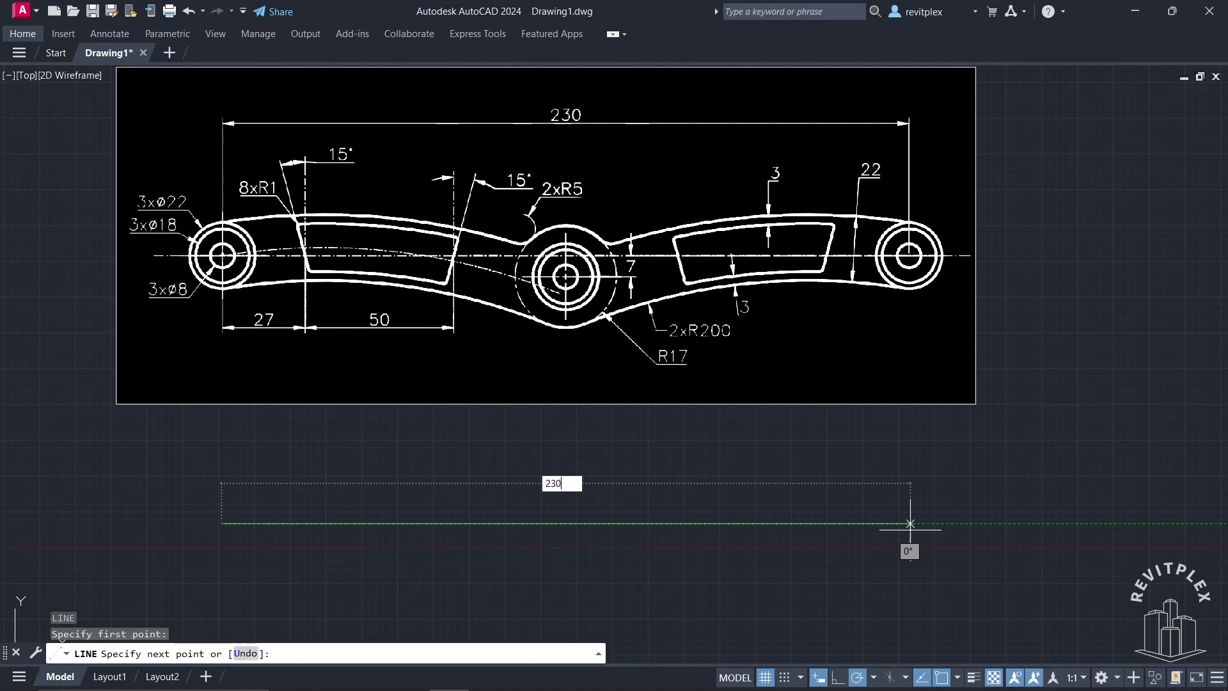
pyautogui.write('30')
pyautogui.press('Return')
pyautogui.press('Return')
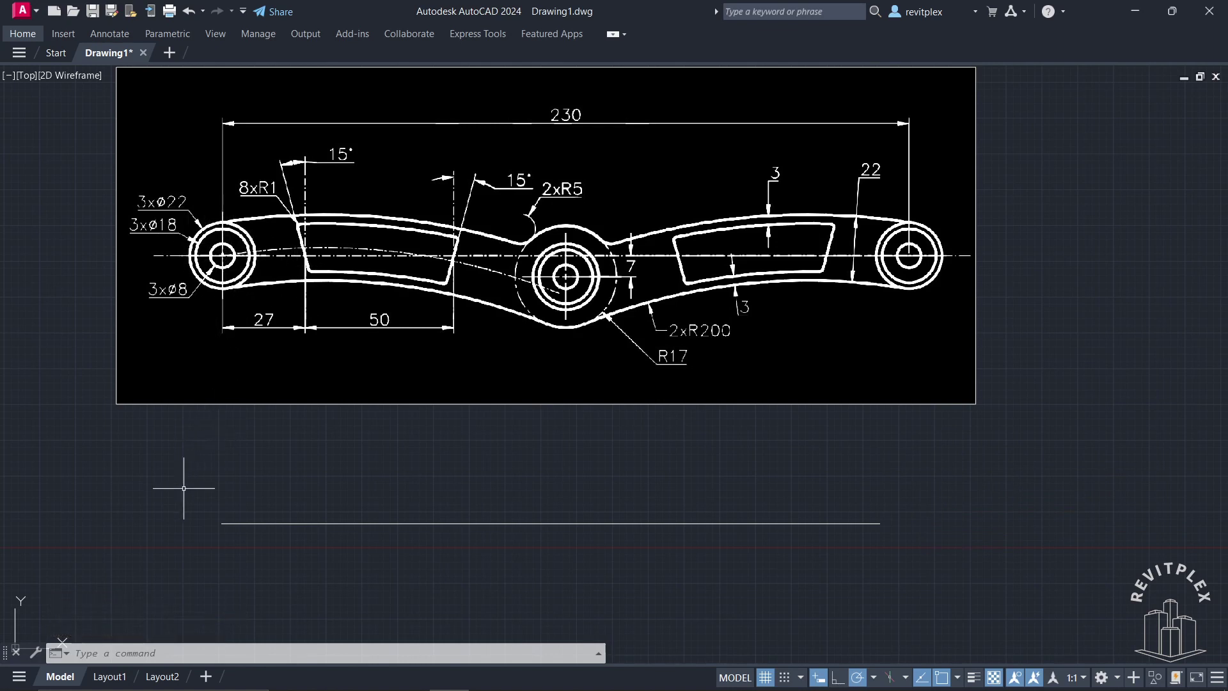
# Draw three concentric circles with radii 4, 9 and 11 centred on the left end of the 230 line
pyautogui.press('Return')
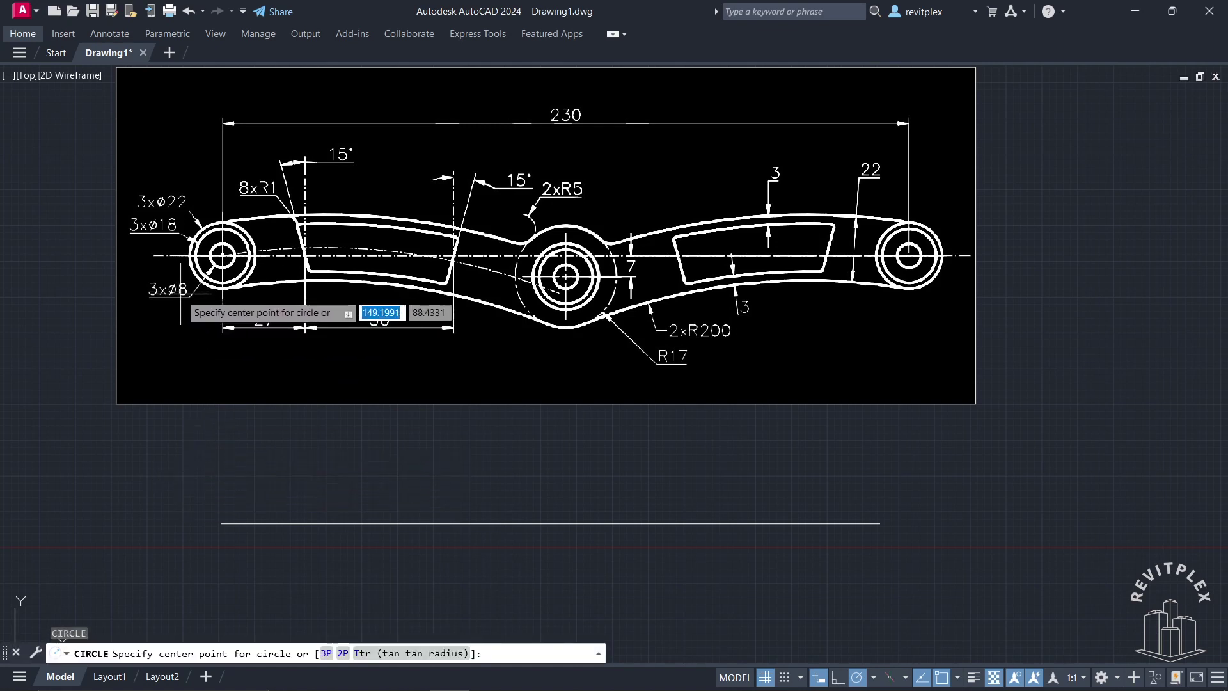
pyautogui.click(221, 523)
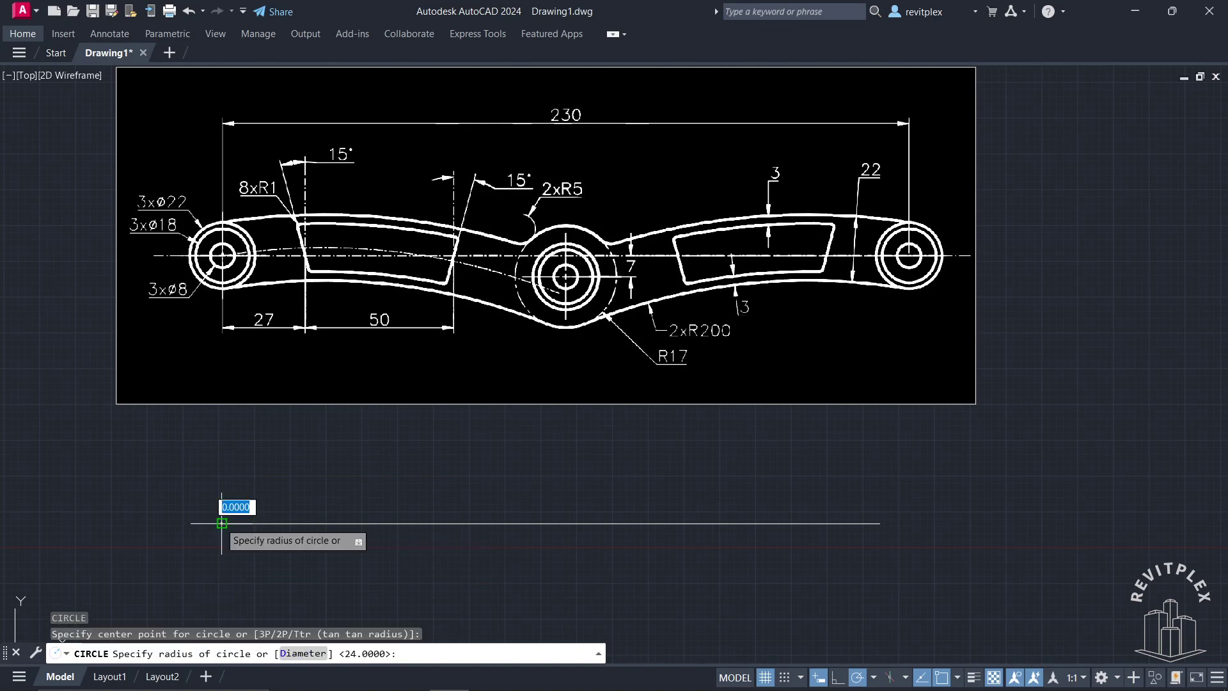
pyautogui.write('4')
pyautogui.press('Return')
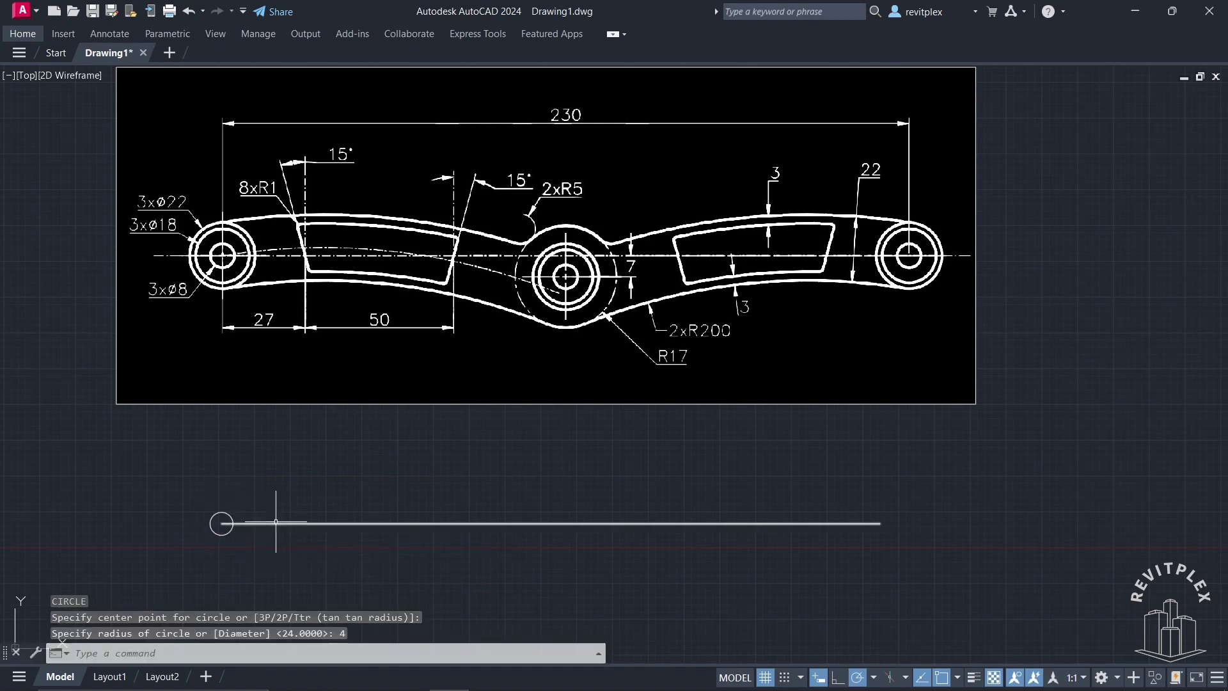
pyautogui.press('Return')
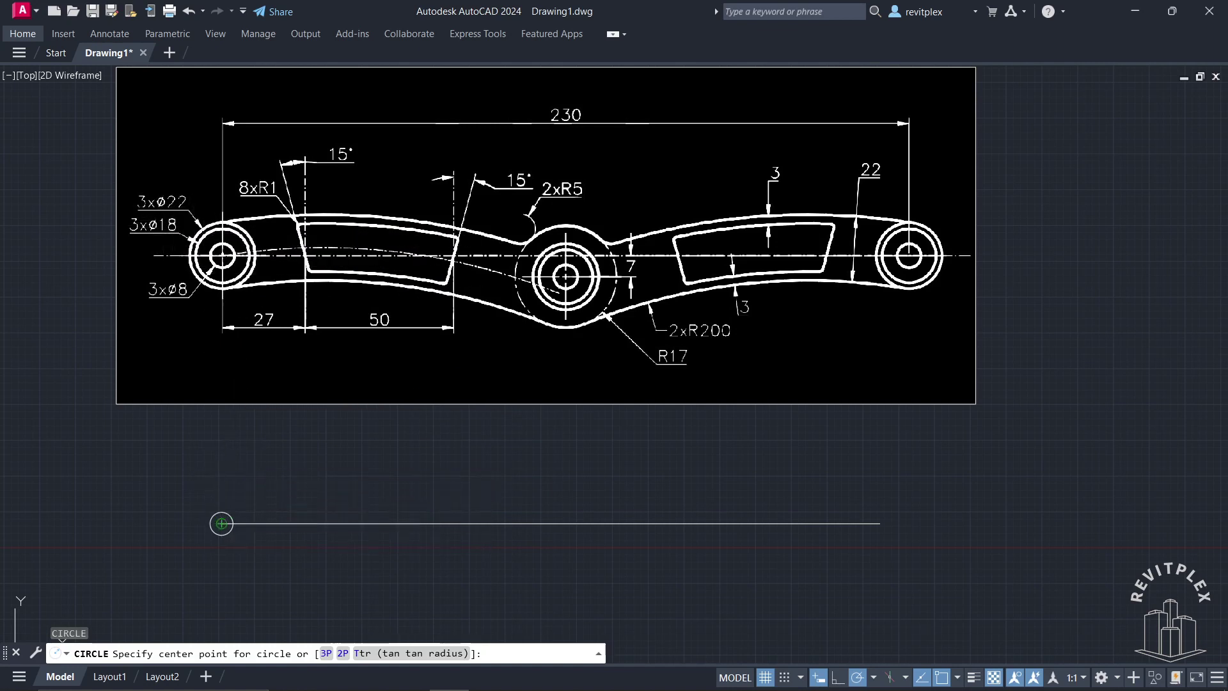
pyautogui.click(222, 523)
pyautogui.write('9')
pyautogui.press('Return')
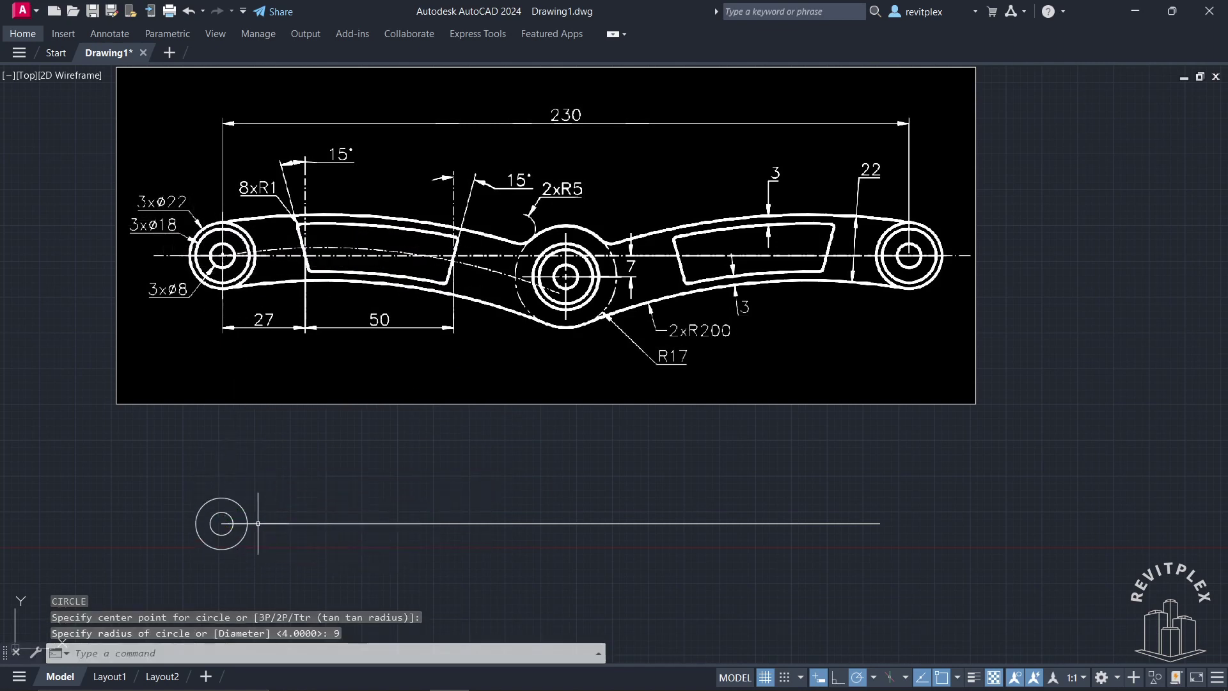
pyautogui.press('Return')
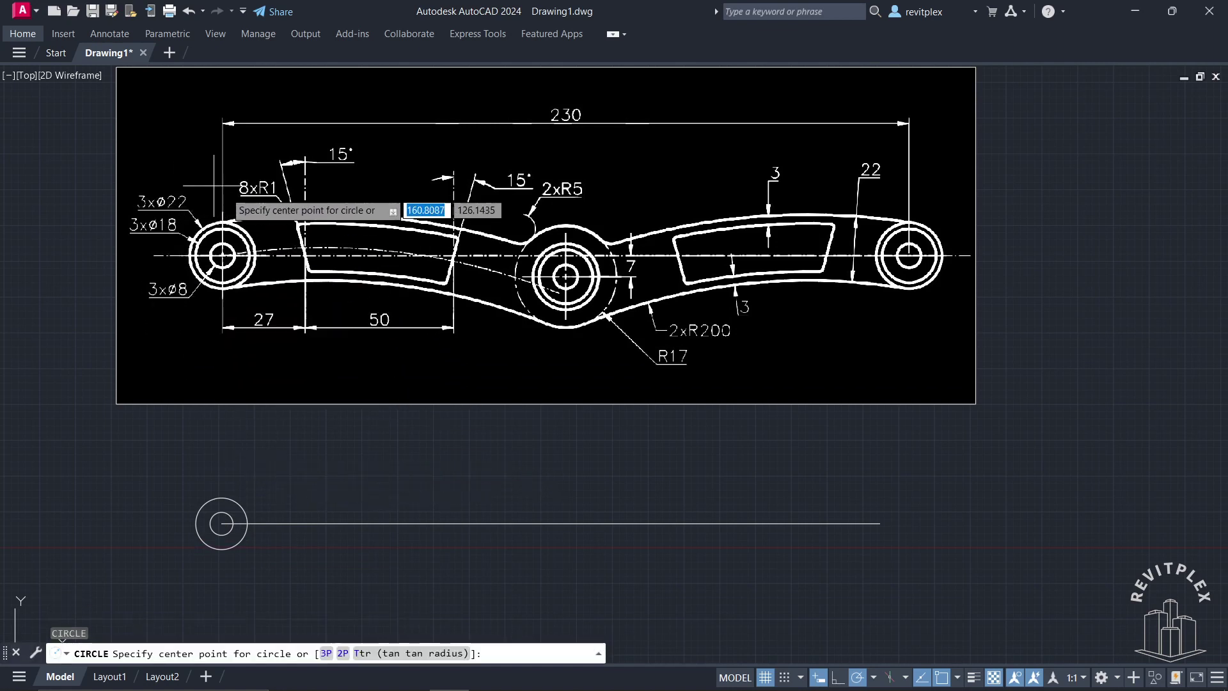
pyautogui.click(221, 523)
pyautogui.write('11')
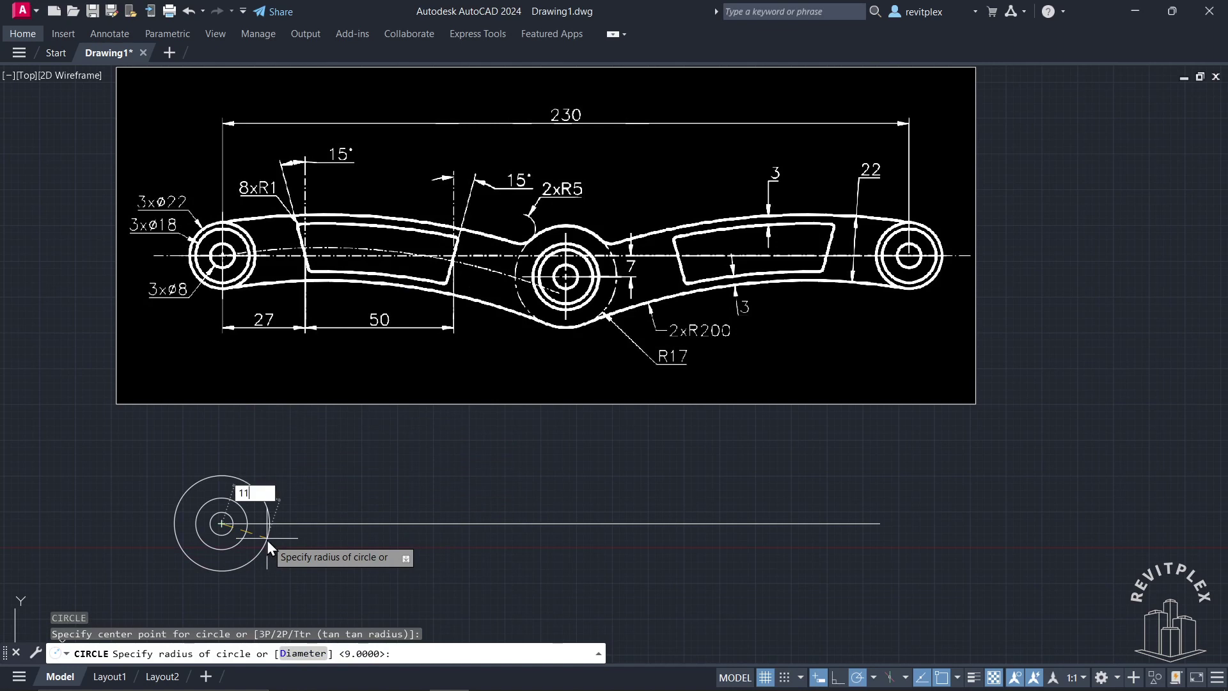
pyautogui.press('Return')
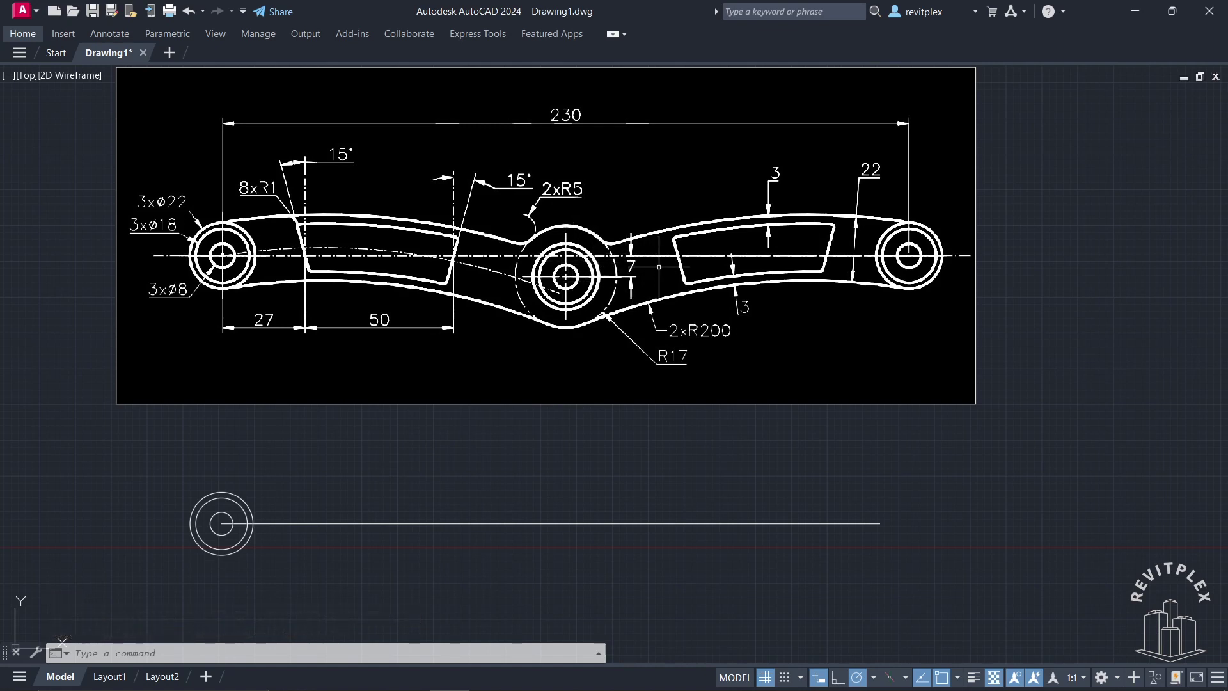
# Draw a vertical line 7 units long downward from the midpoint of the horizontal line
pyautogui.write('l')
pyautogui.press('Return')
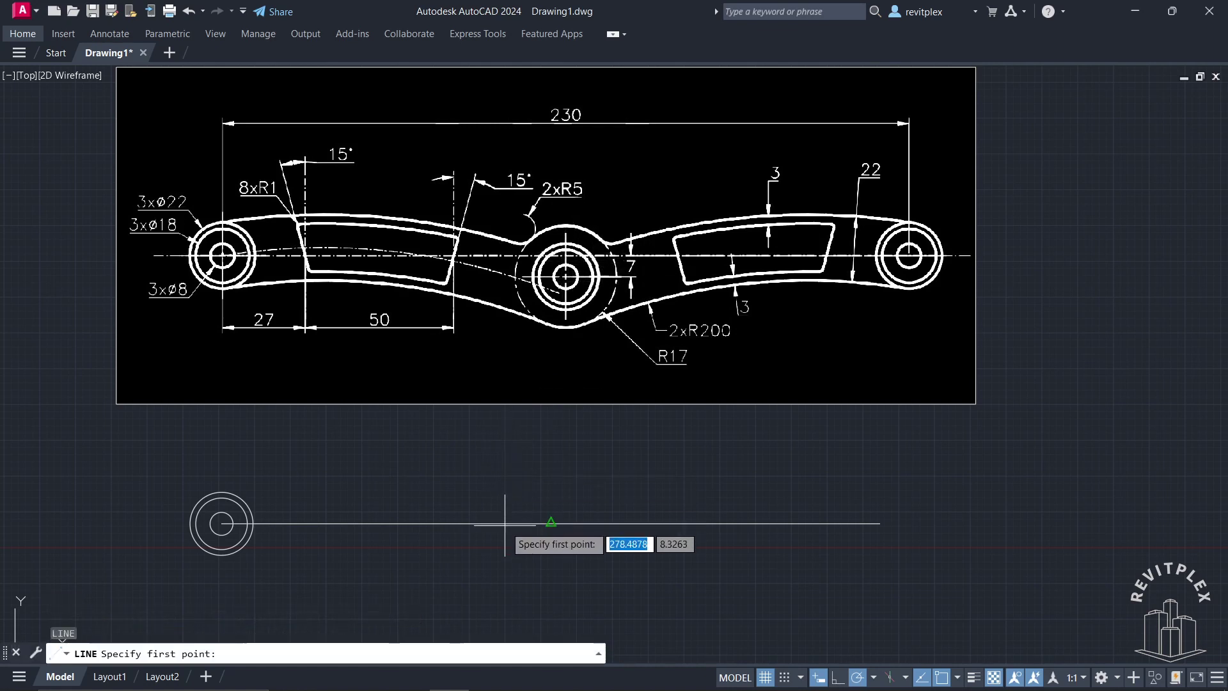
pyautogui.click(551, 522)
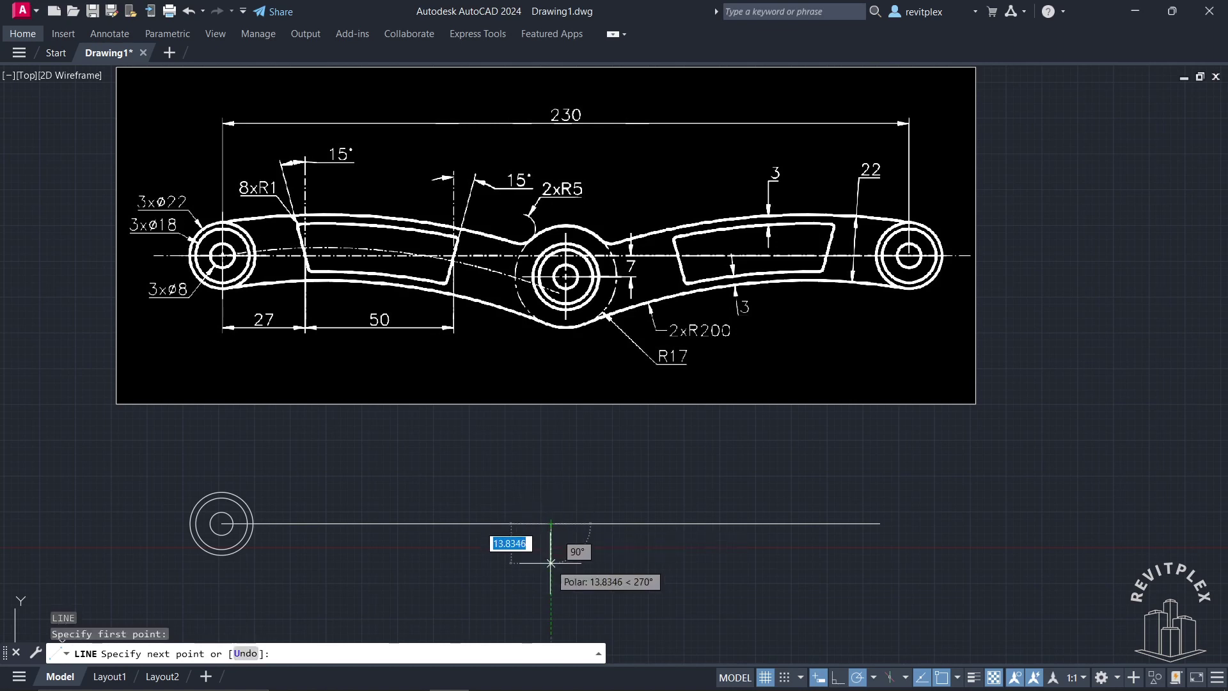
pyautogui.write('7')
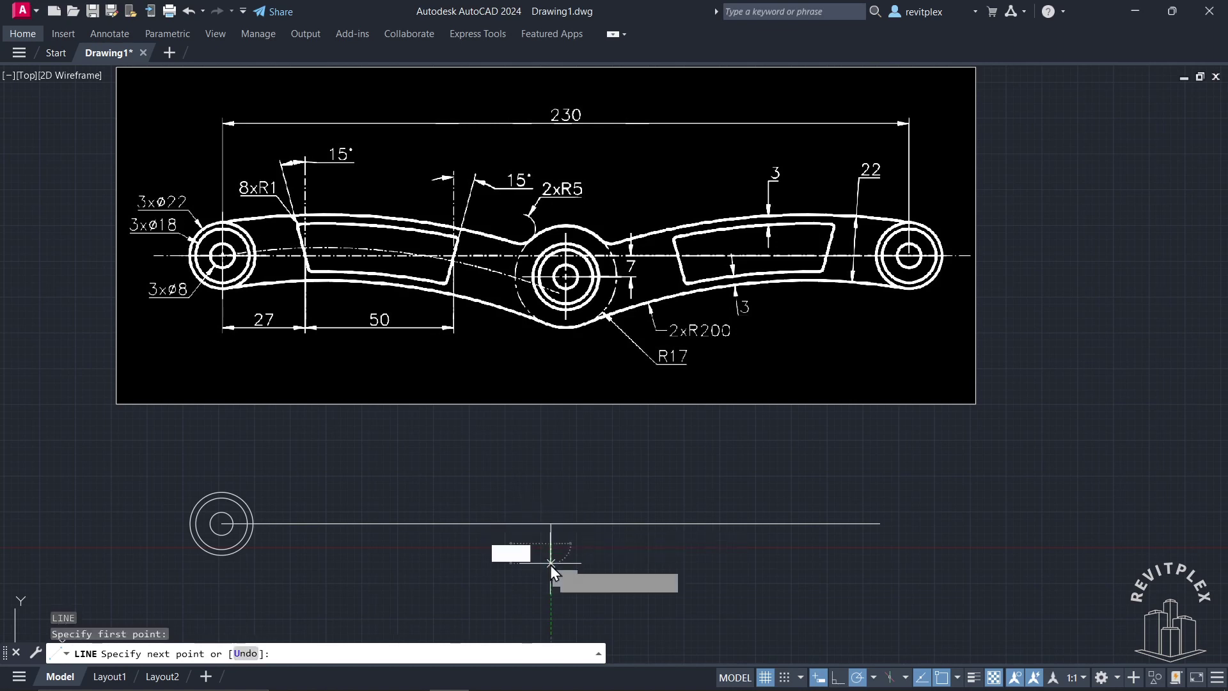
pyautogui.press('Return')
pyautogui.press('Return')
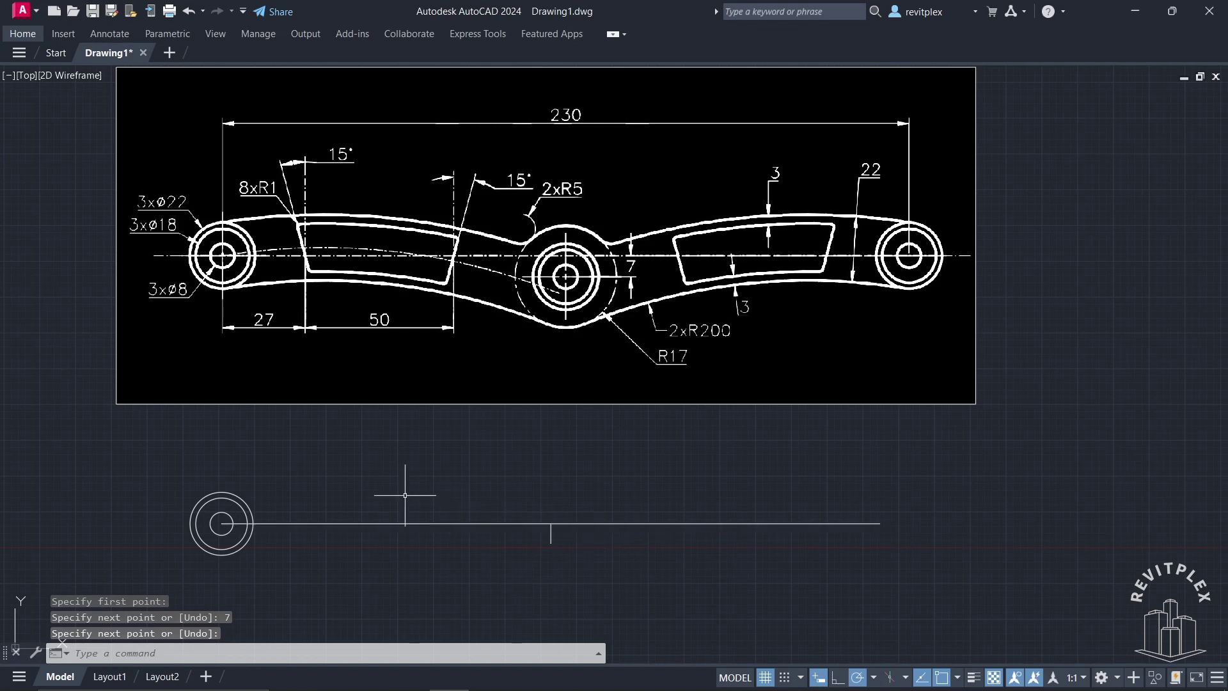
# Copy the three concentric circles from their centre to the lower end of the short vertical line and the right end of the horizontal line
pyautogui.click(168, 474)
pyautogui.click(269, 562)
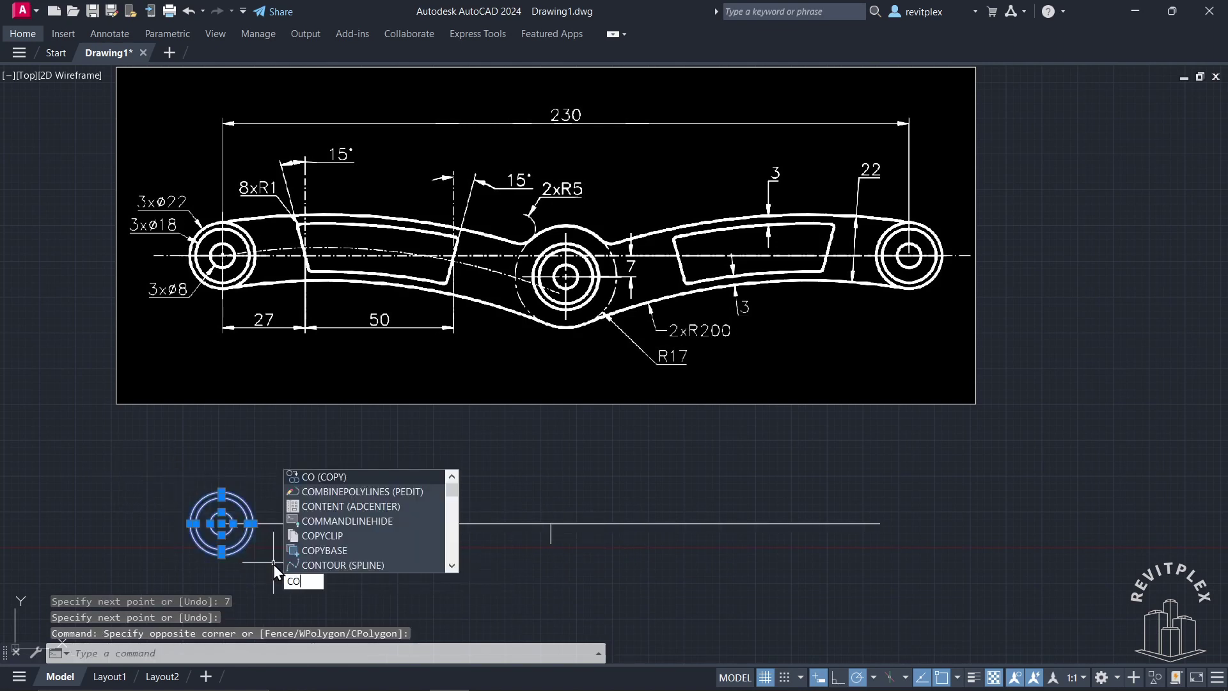
pyautogui.press('Return')
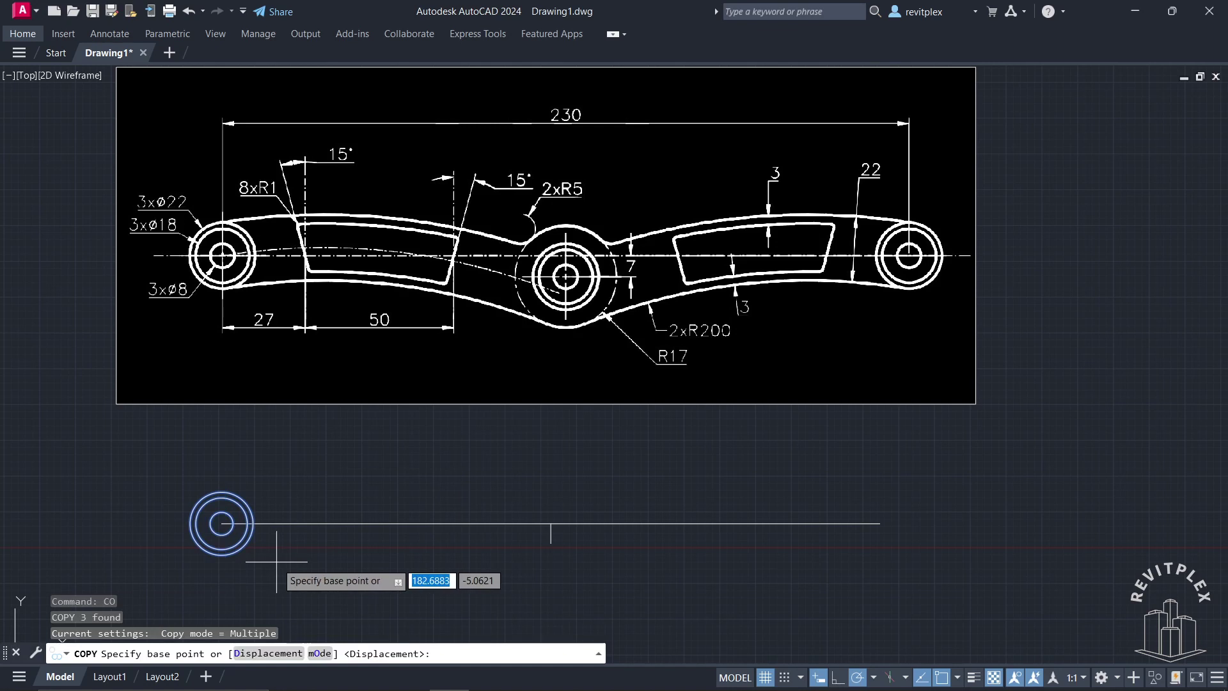
pyautogui.click(222, 523)
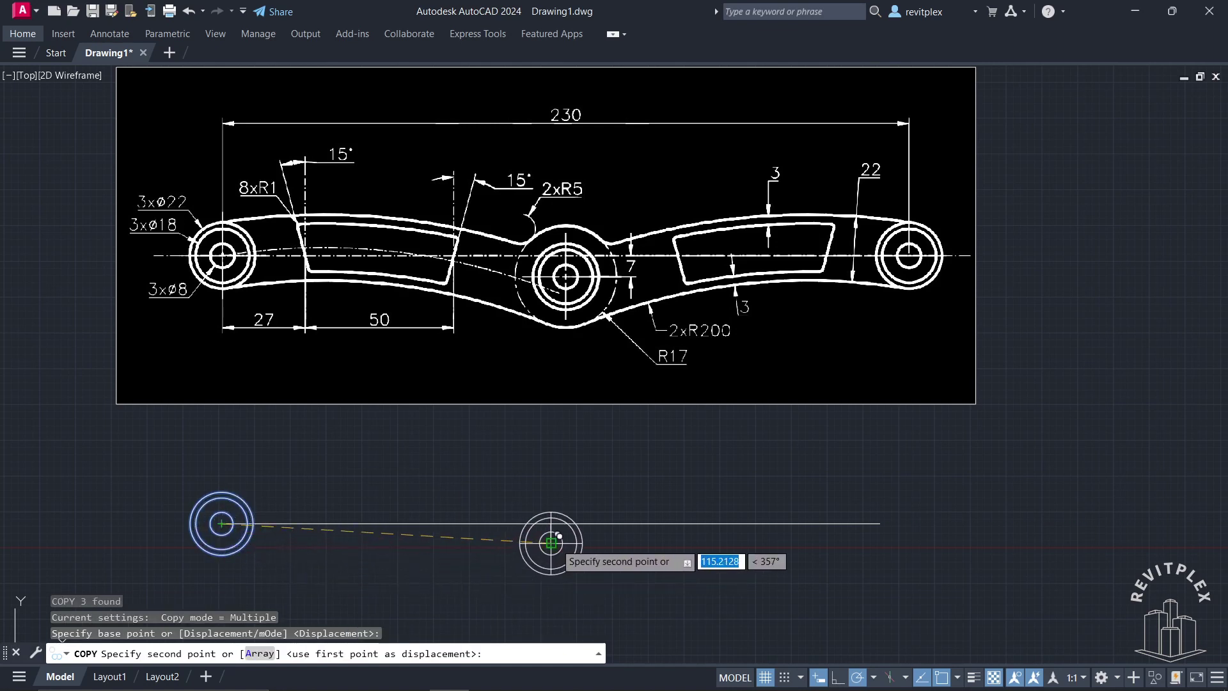
pyautogui.click(551, 543)
pyautogui.click(880, 523)
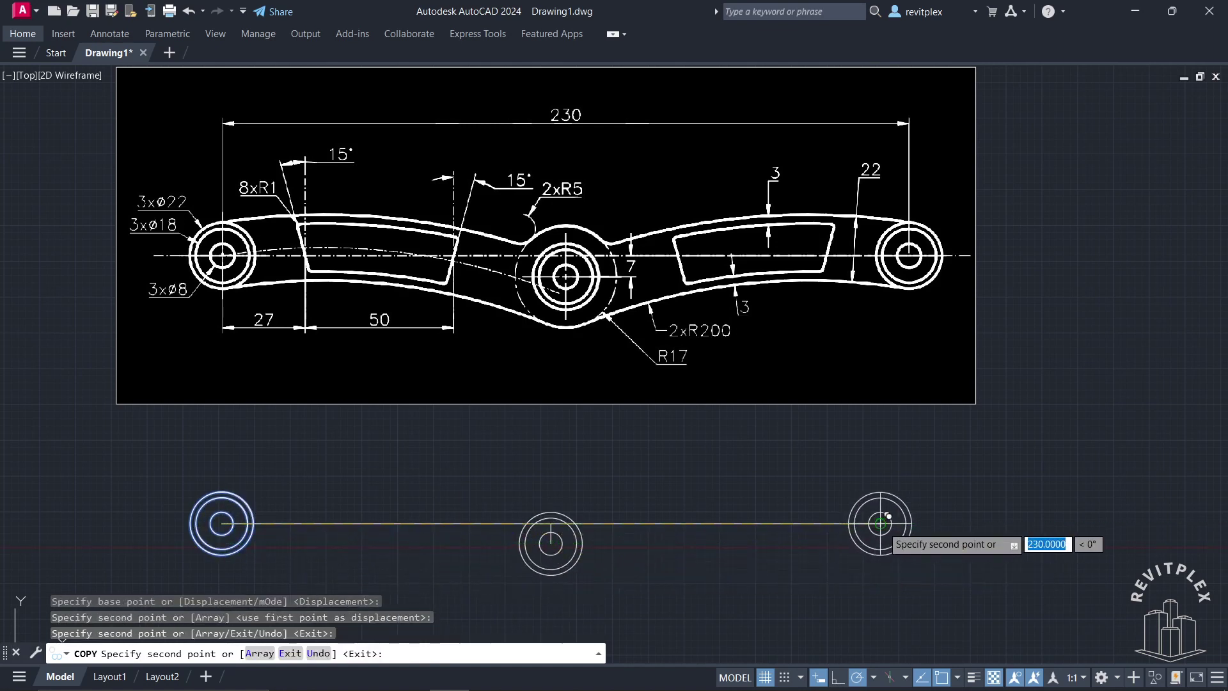
pyautogui.press('Escape')
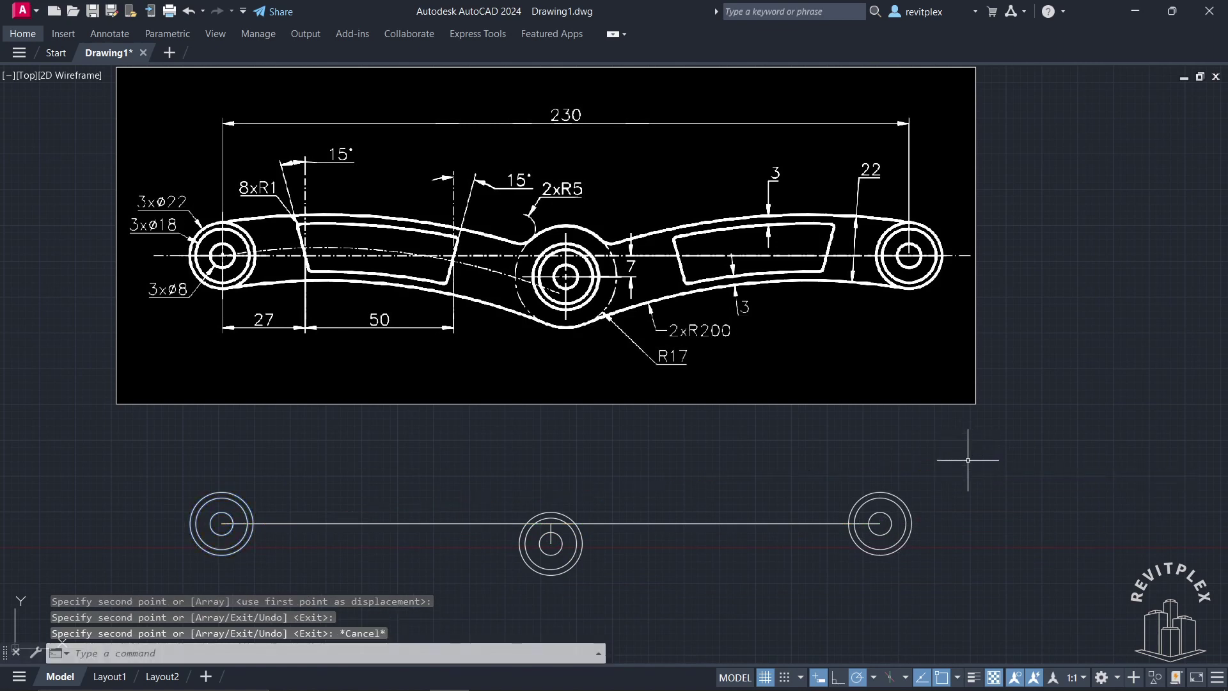
pyautogui.write('ME')
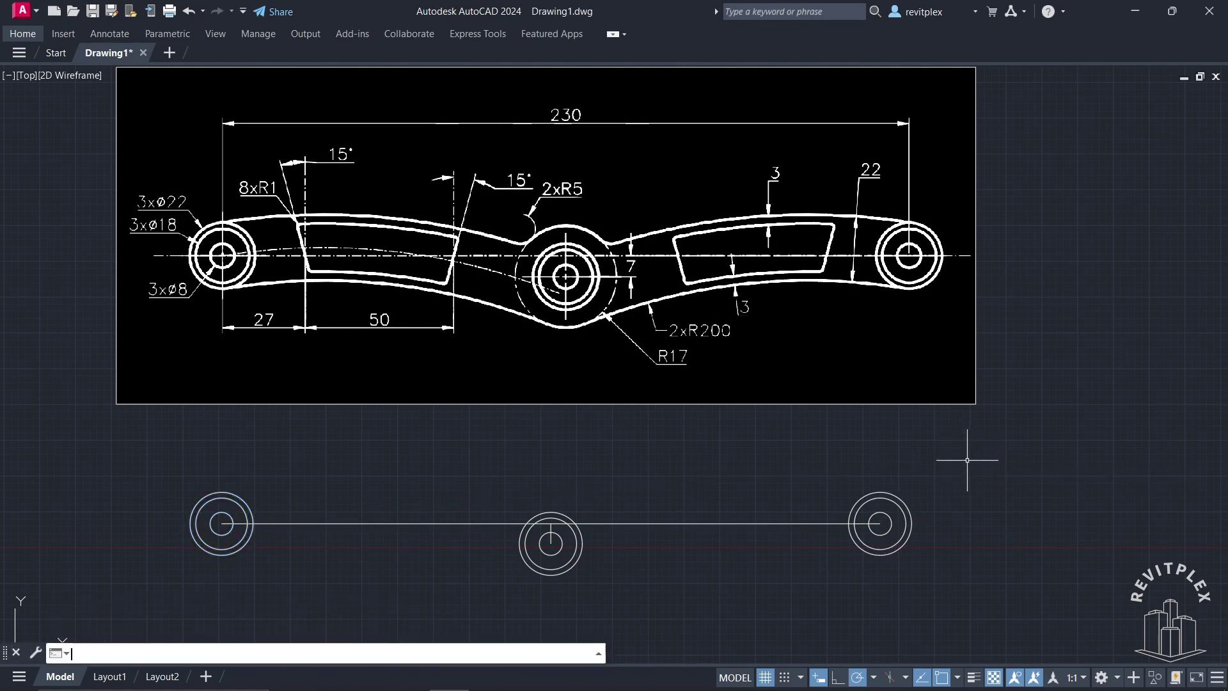
pyautogui.press('Escape')
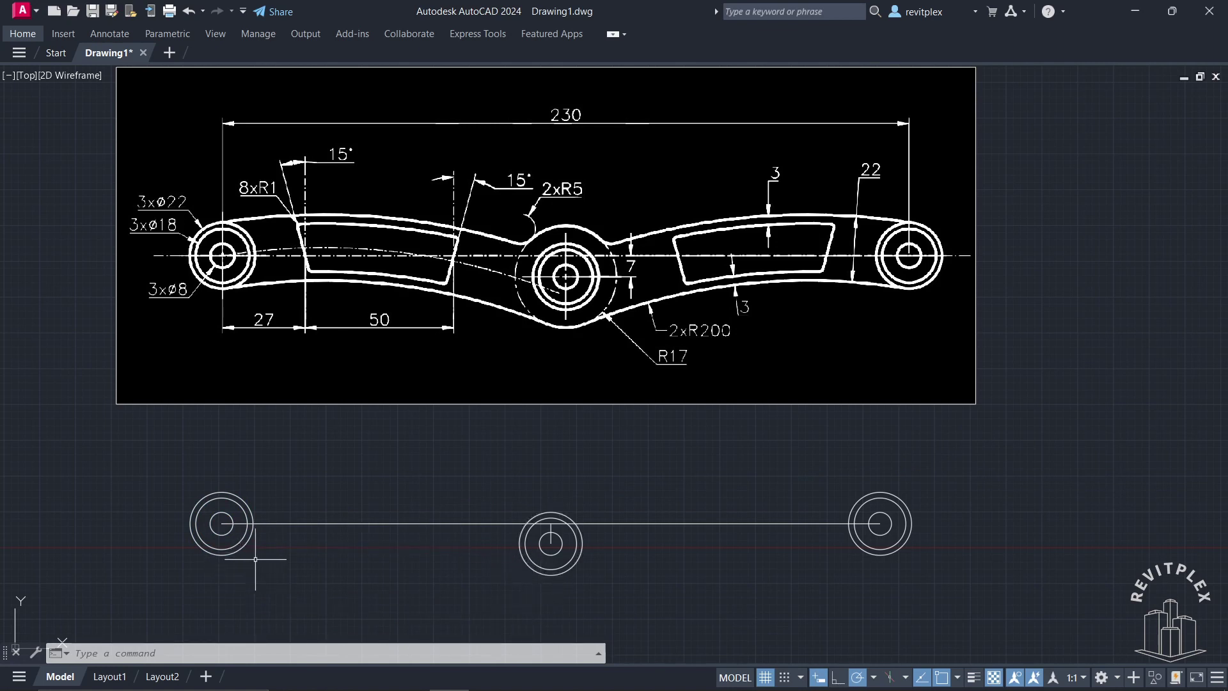
# Draw a tangent-tangent-radius circle of radius 200 touching the undersides of the left and middle outer circles
pyautogui.click(31, 38)
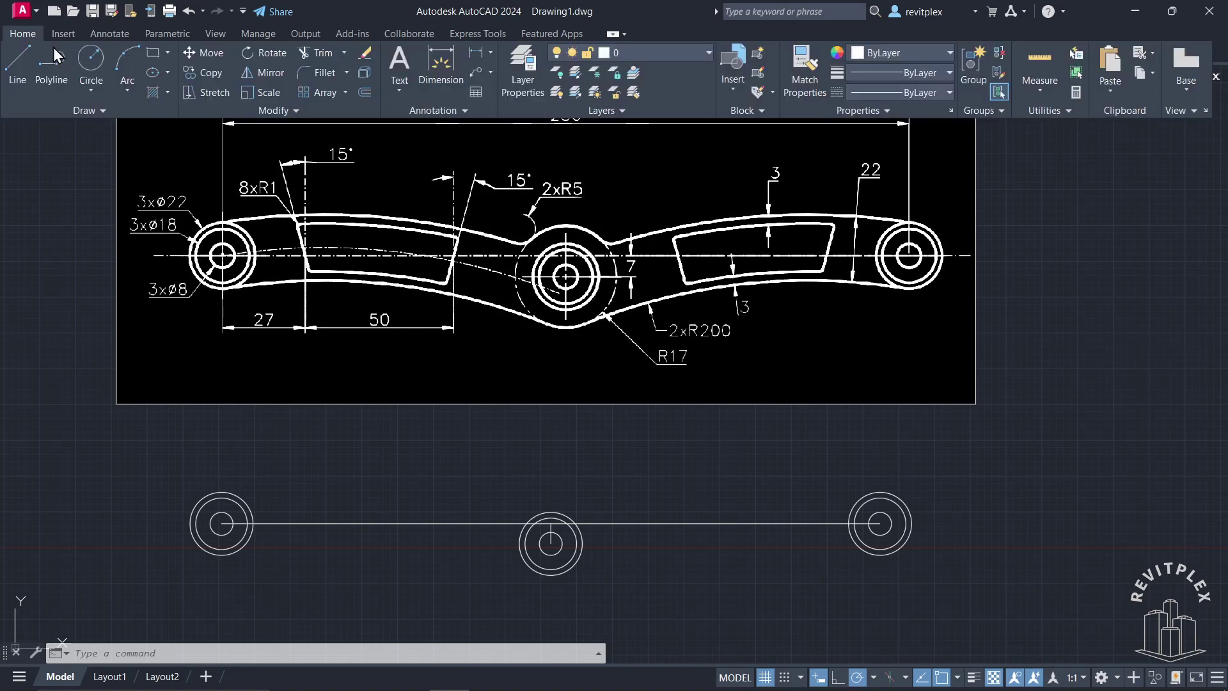
pyautogui.click(91, 90)
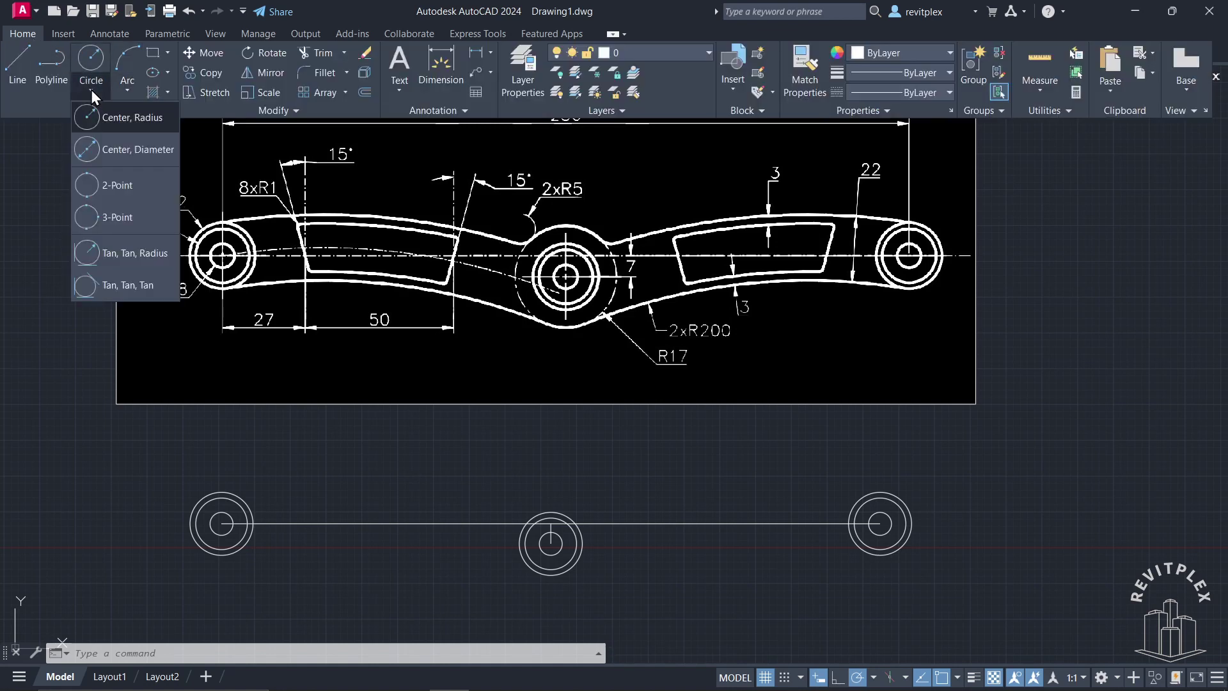
pyautogui.click(140, 254)
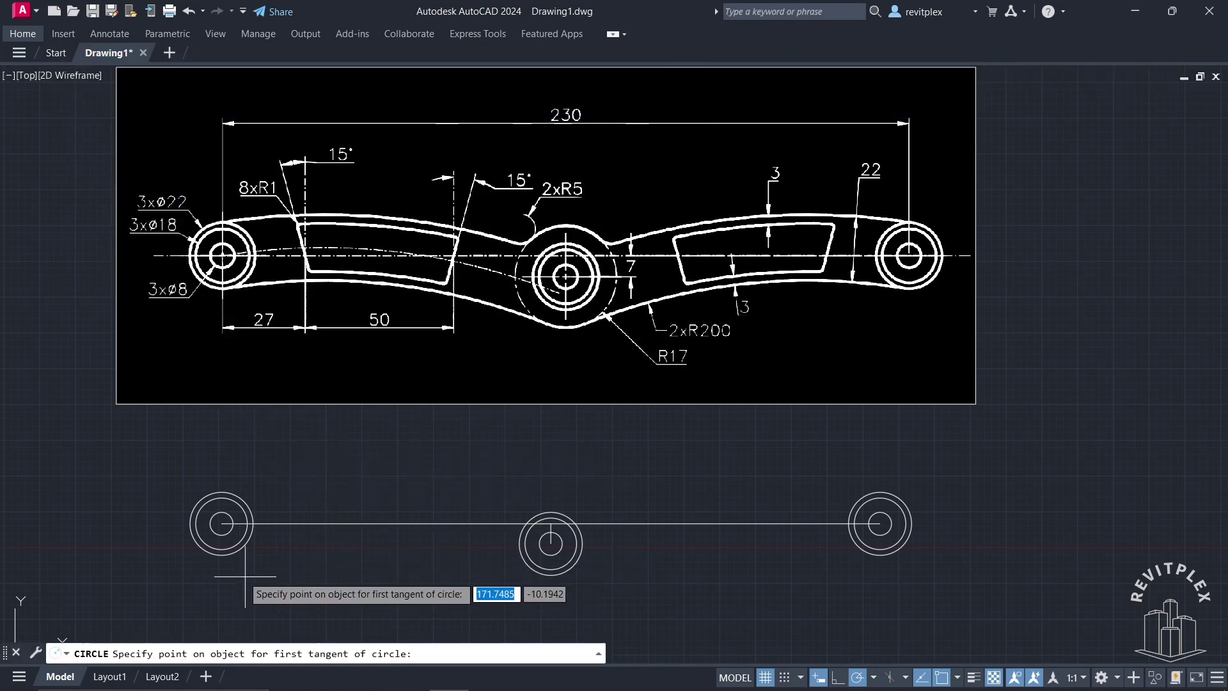
pyautogui.click(225, 554)
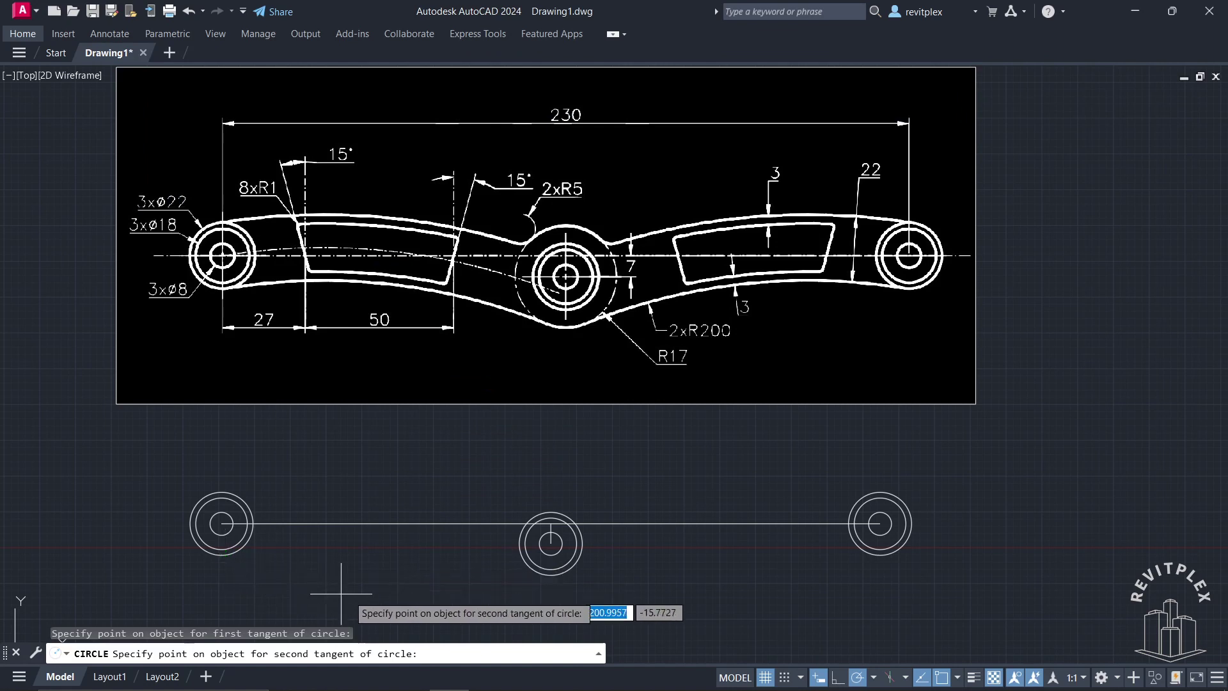
pyautogui.click(536, 580)
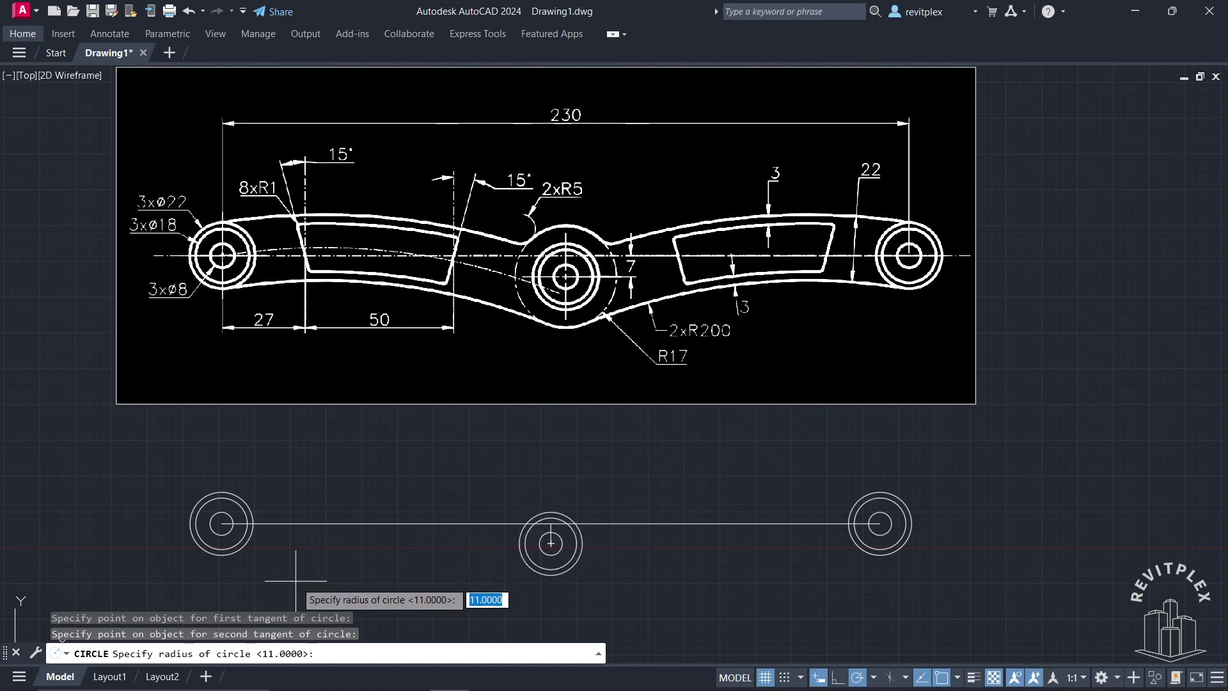
pyautogui.write('200')
pyautogui.press('Return')
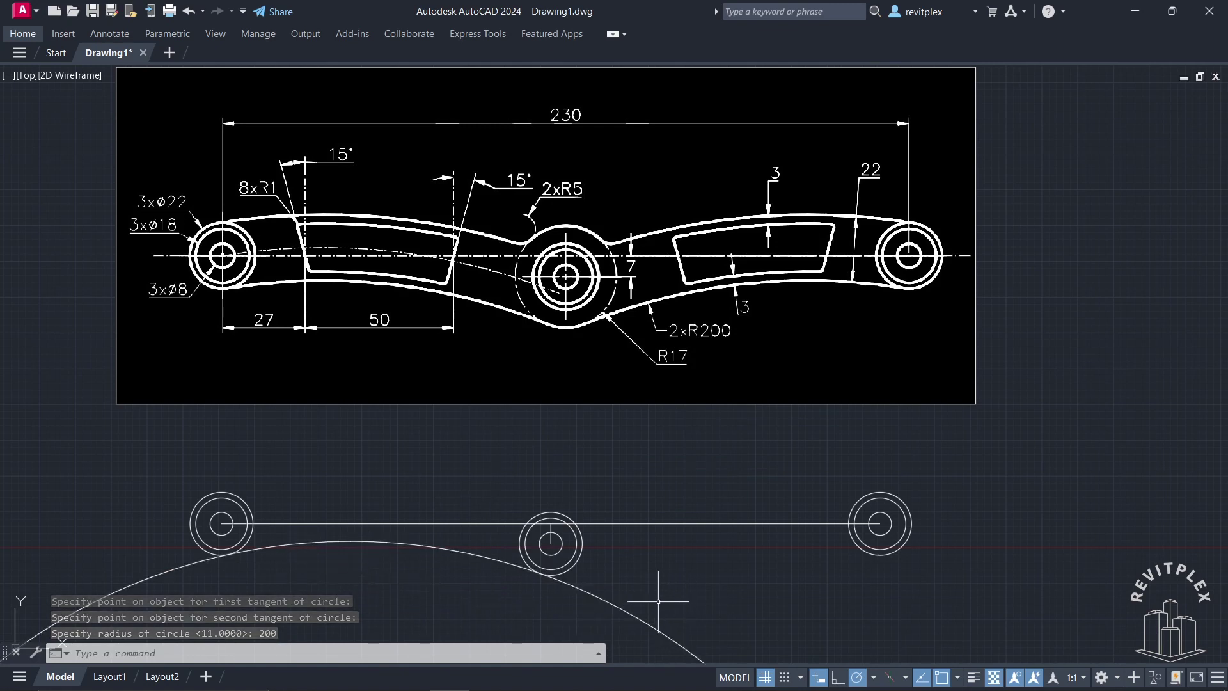
# Trim the radius 200 circle down to the upper arc spanning the left and middle outer circles
pyautogui.write('tr')
pyautogui.press('Return')
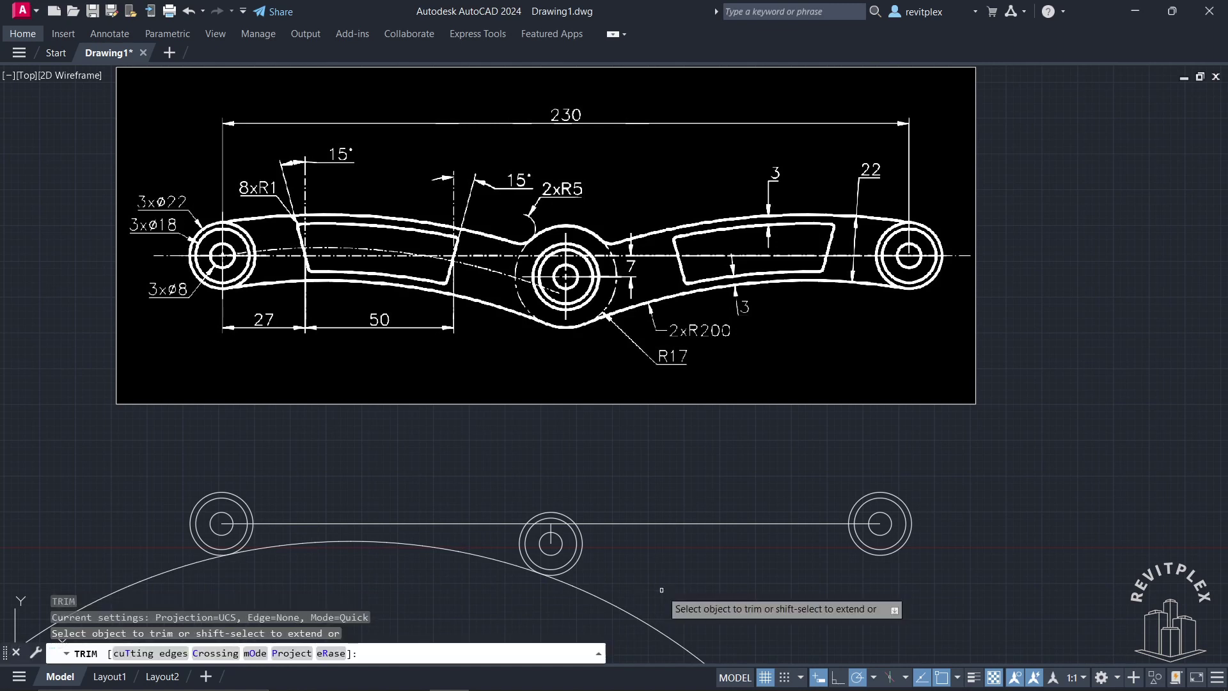
pyautogui.click(647, 621)
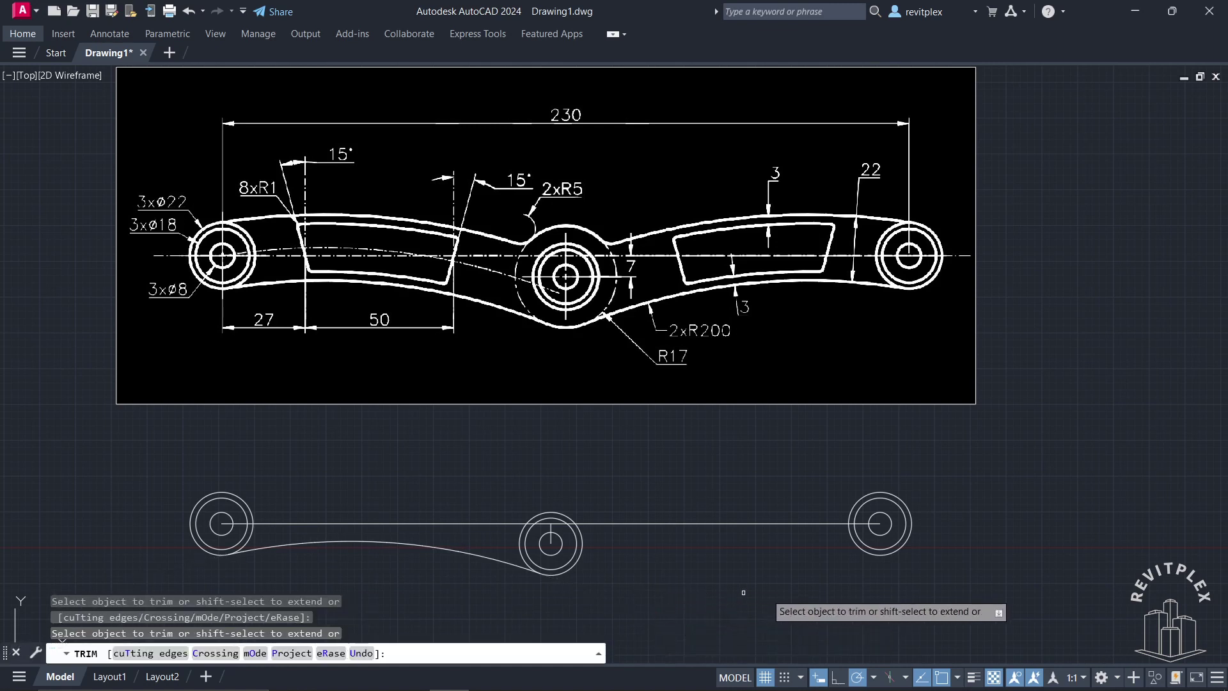
pyautogui.press('Escape')
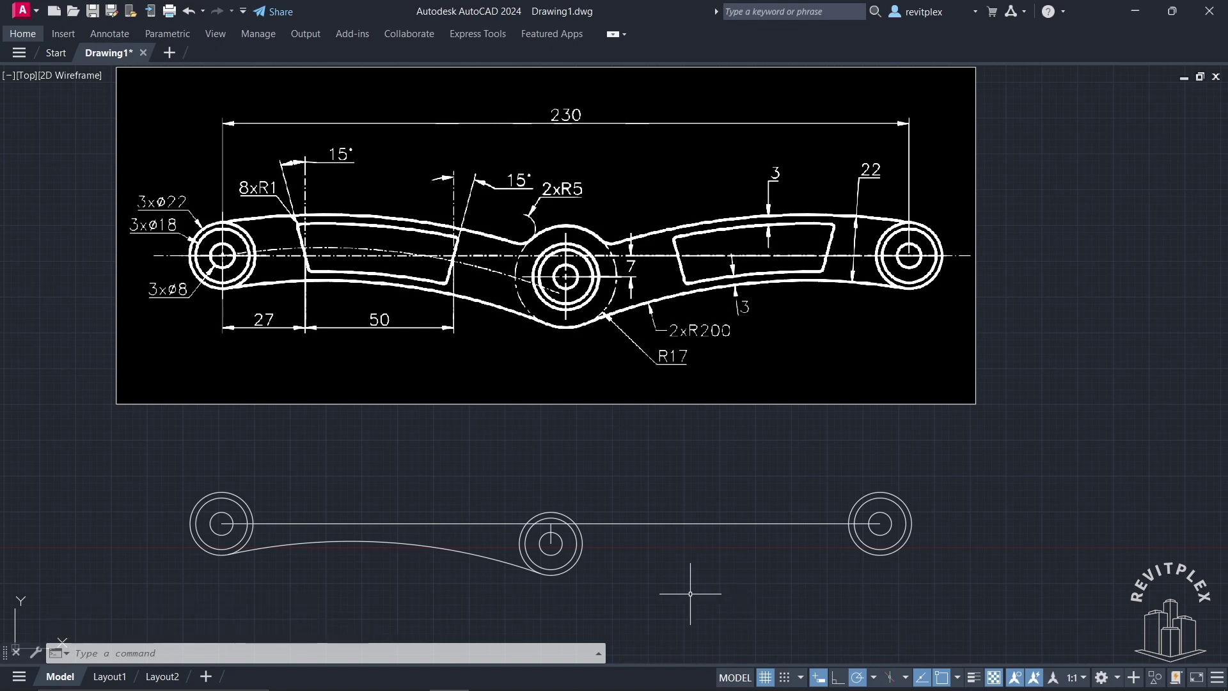
pyautogui.click(384, 583)
pyautogui.click(321, 539)
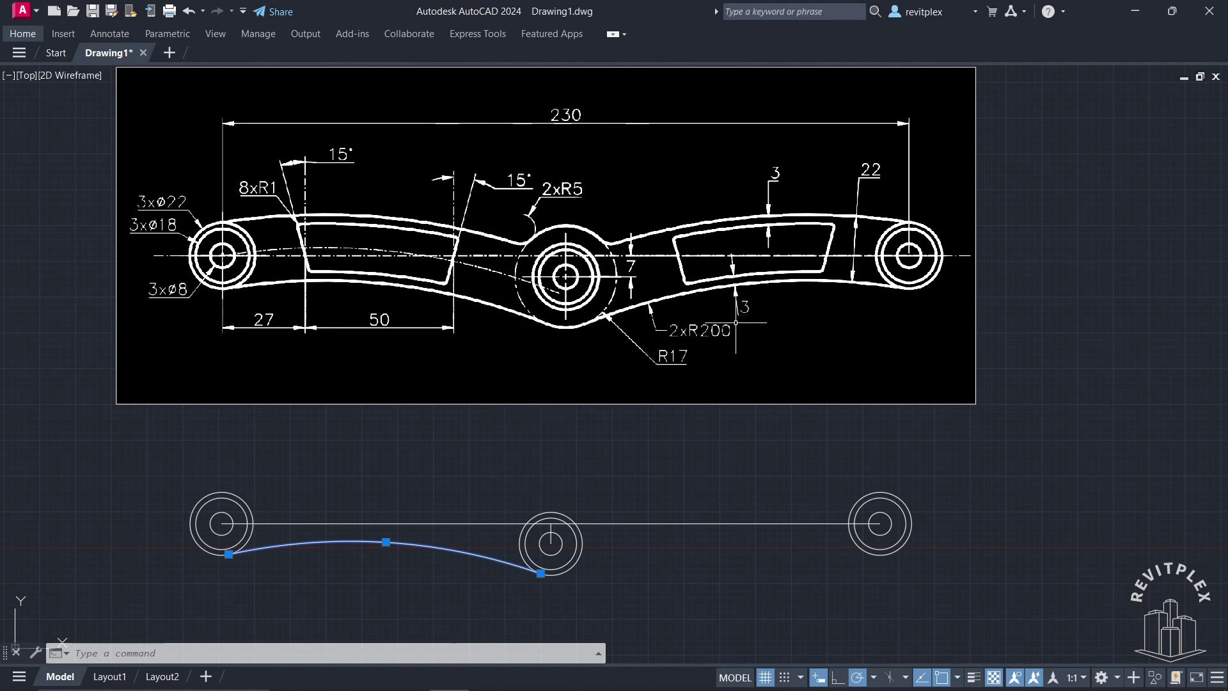
pyautogui.click(470, 438)
pyautogui.press('Escape')
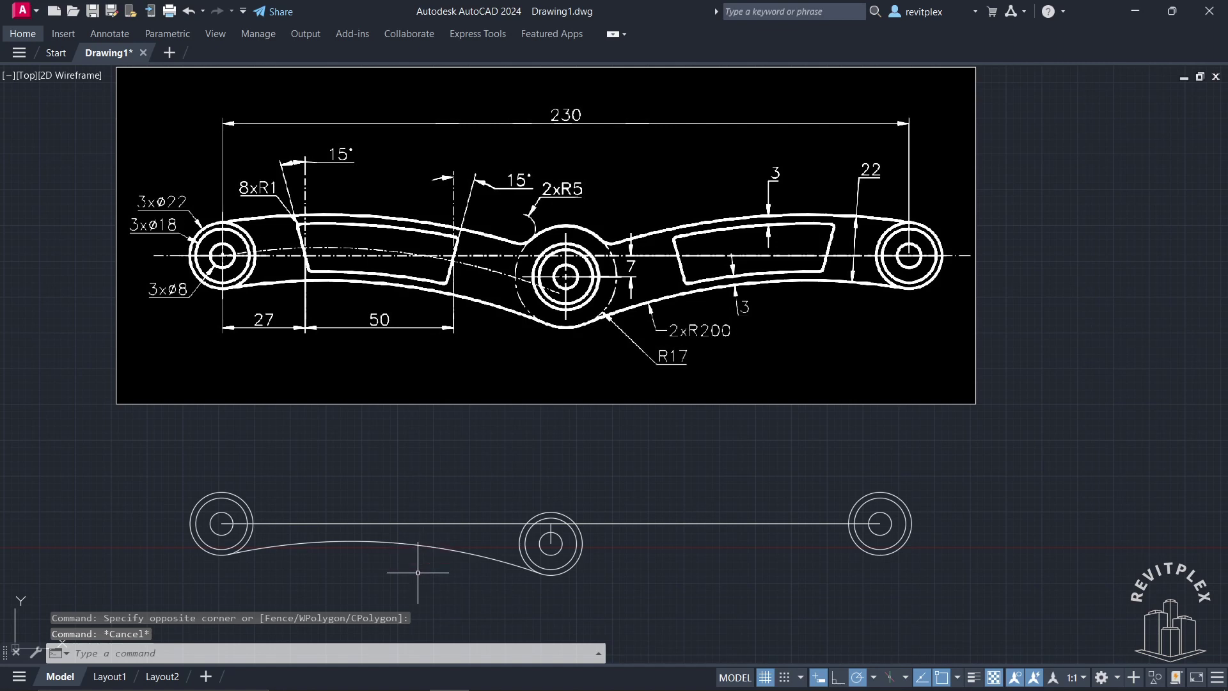
# Offset the radius 200 arc upward by 22 to form the upper edge of the left arm
pyautogui.write('o')
pyautogui.press('Return')
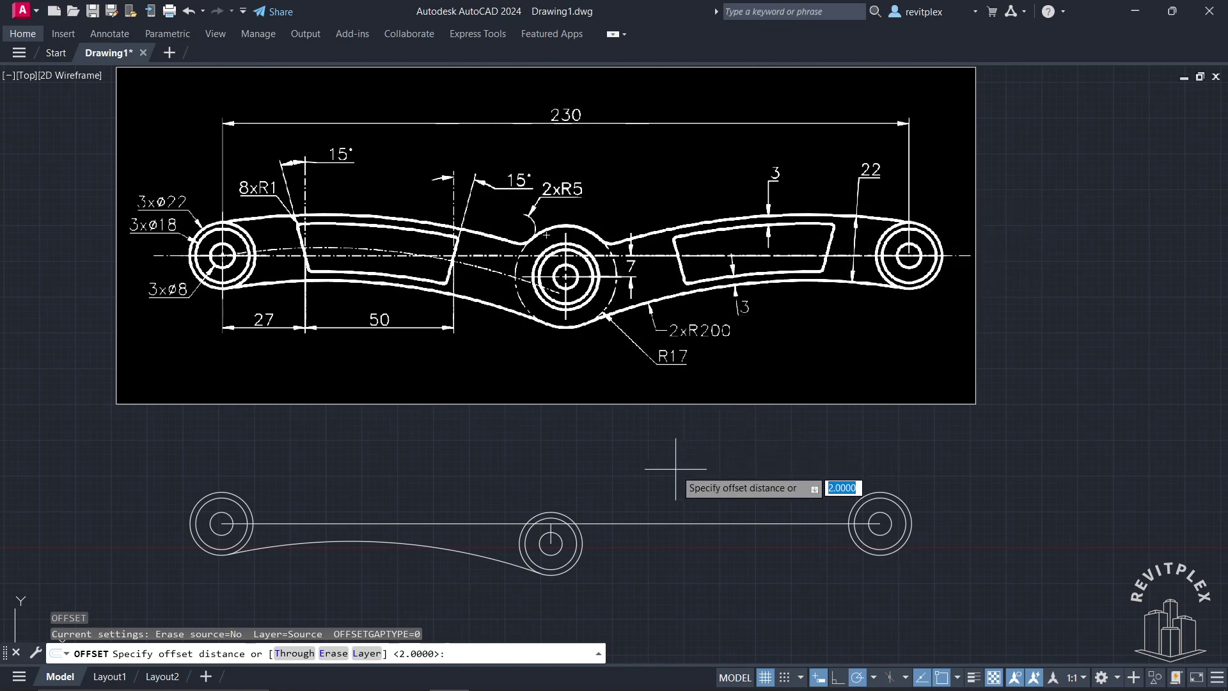
pyautogui.write('22')
pyautogui.press('Return')
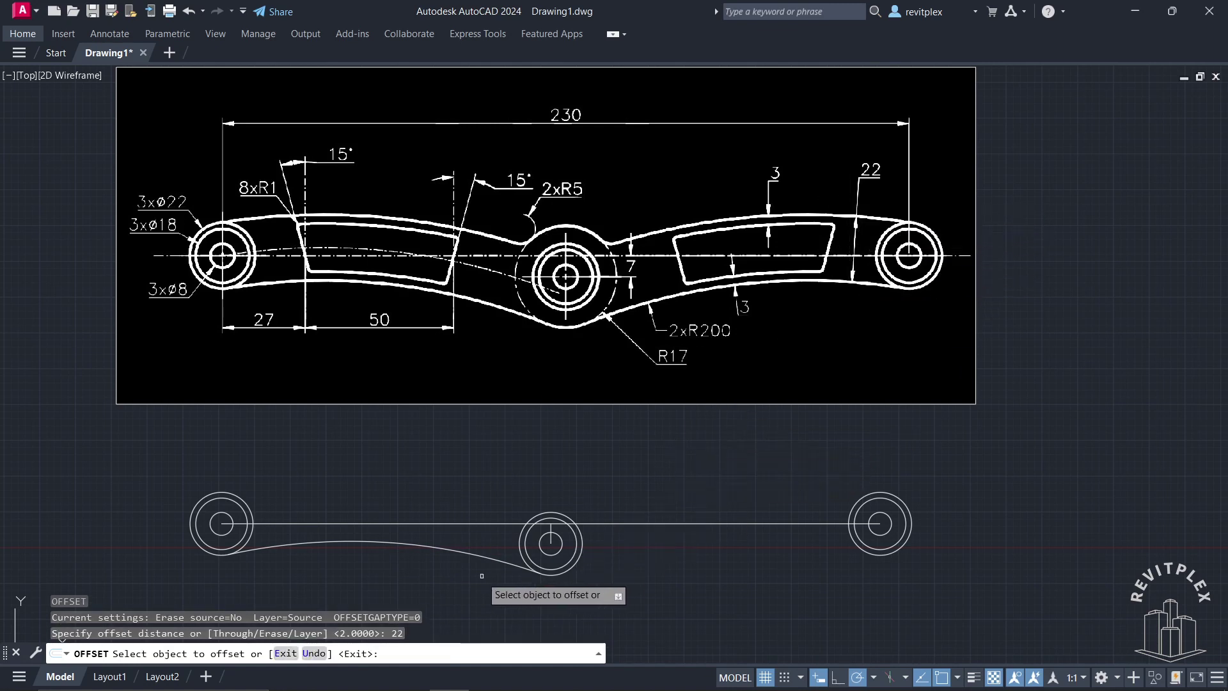
pyautogui.click(470, 555)
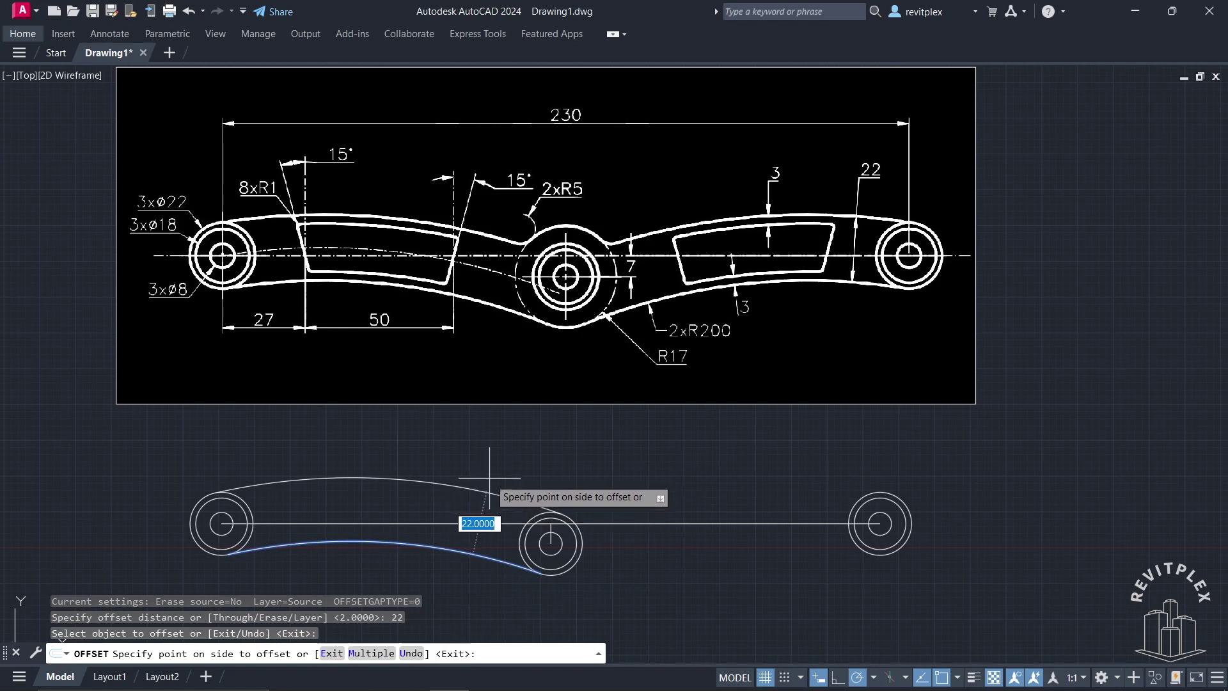
pyautogui.click(532, 463)
pyautogui.press('Escape')
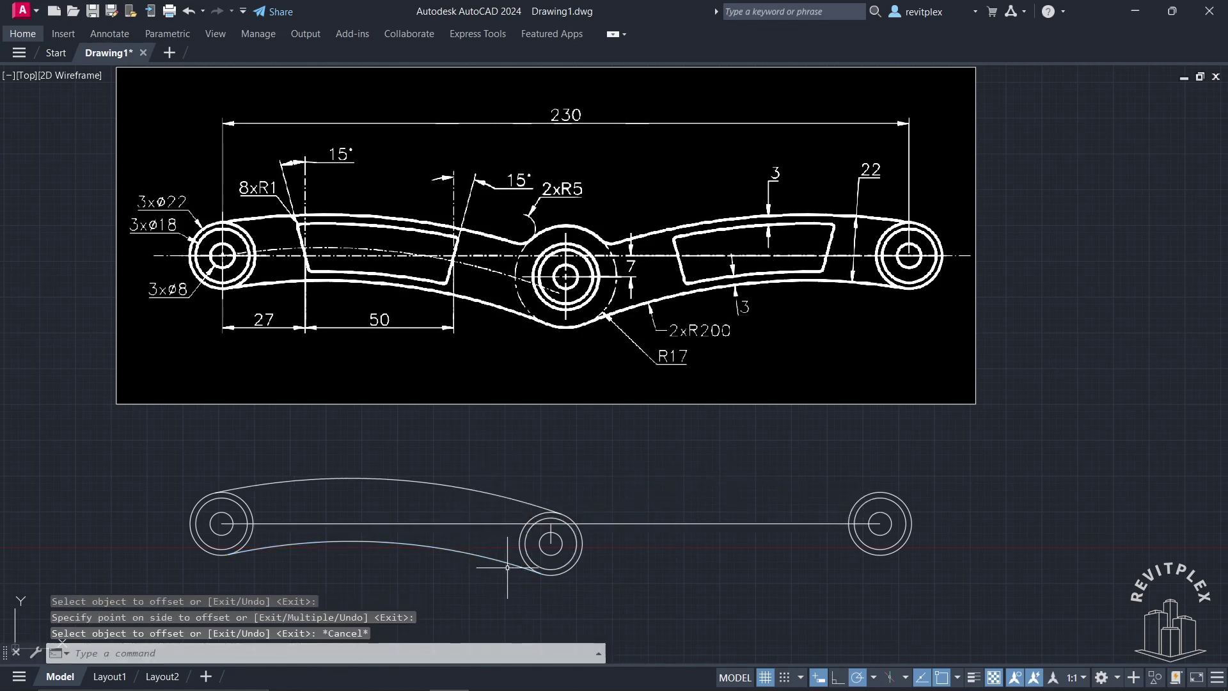
# Mirror the left arm's upper and lower arcs about the vertical line through the middle boss, keeping the source arcs
pyautogui.click(477, 579)
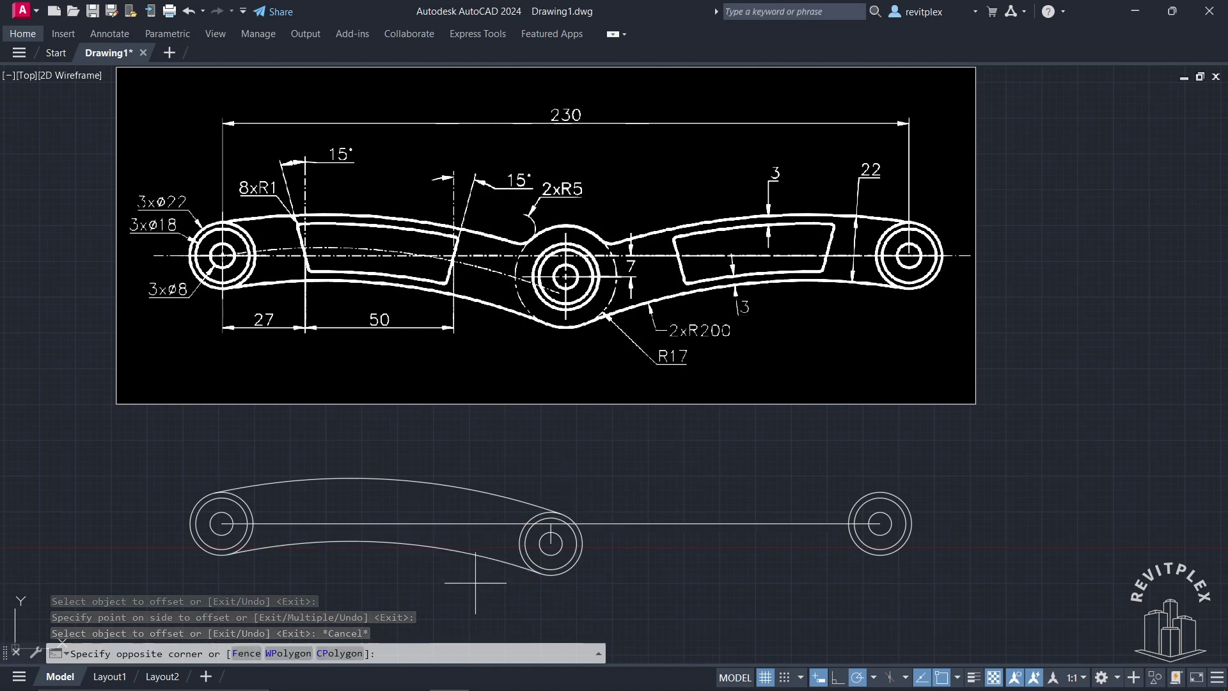
pyautogui.click(437, 518)
pyautogui.click(384, 479)
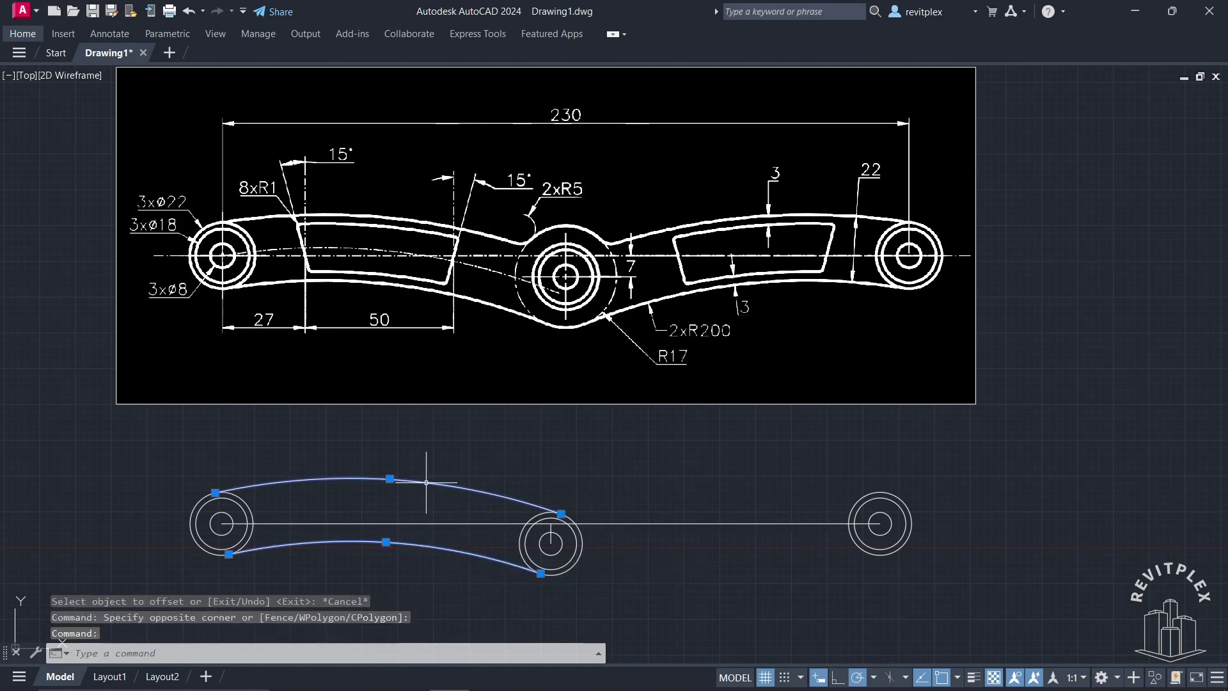
pyautogui.write('MI')
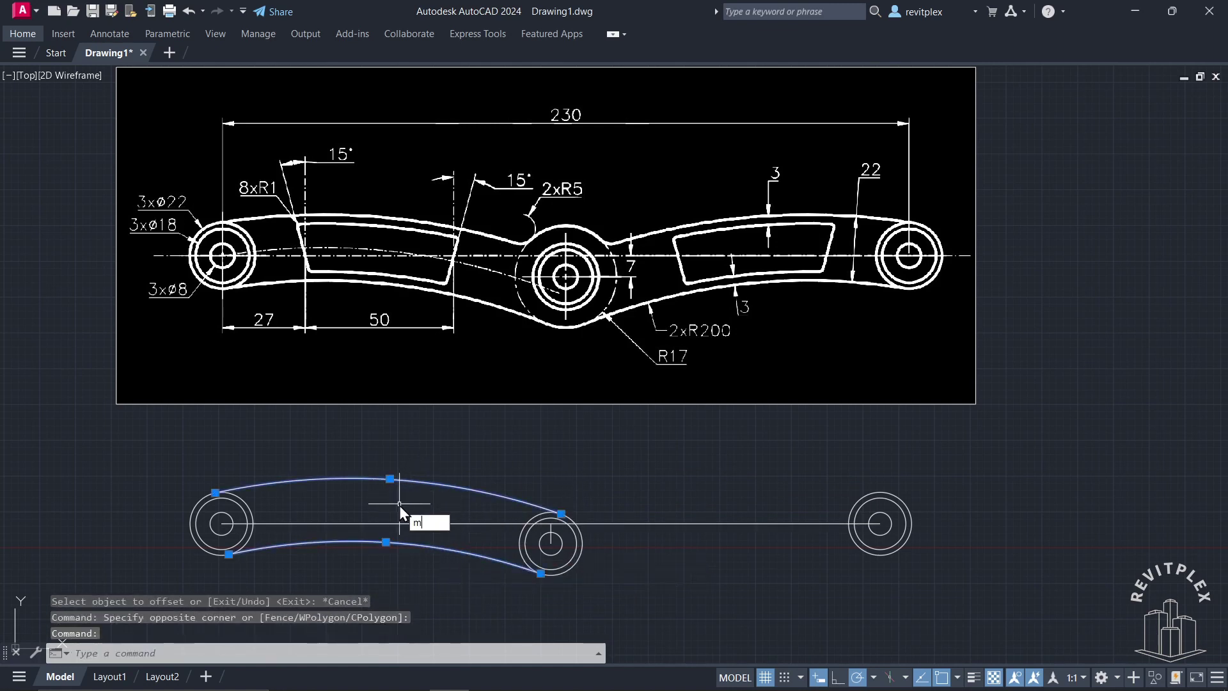
pyautogui.press('Return')
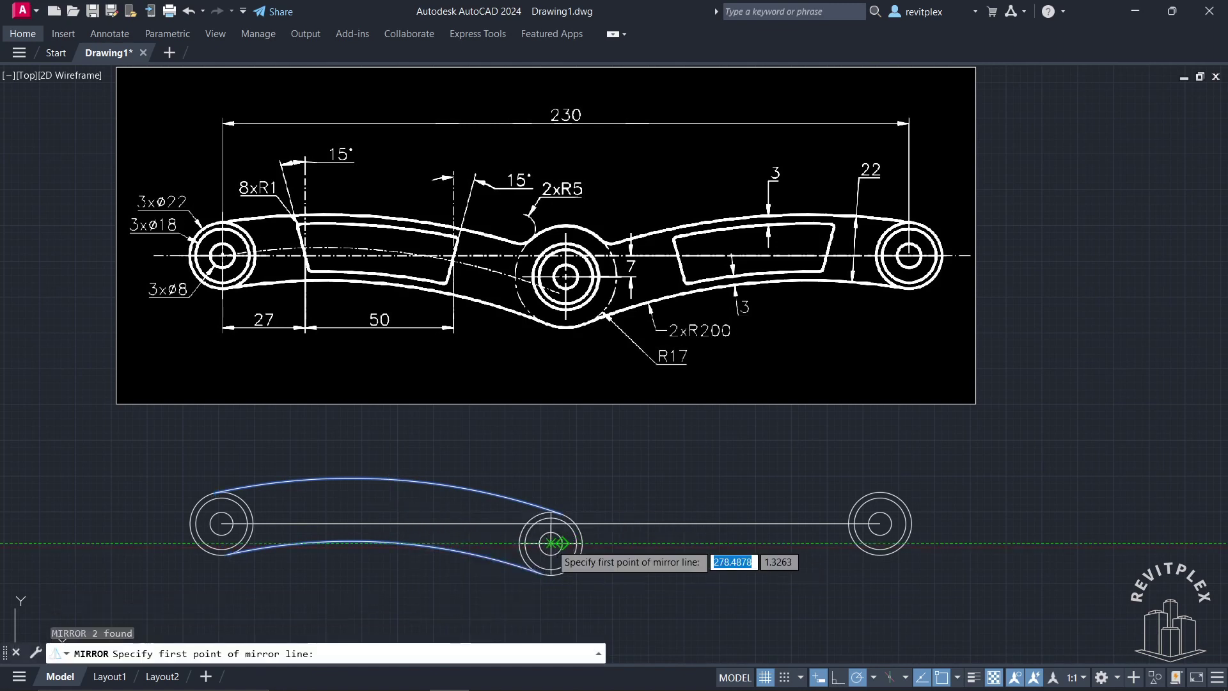
pyautogui.click(551, 543)
pyautogui.click(552, 511)
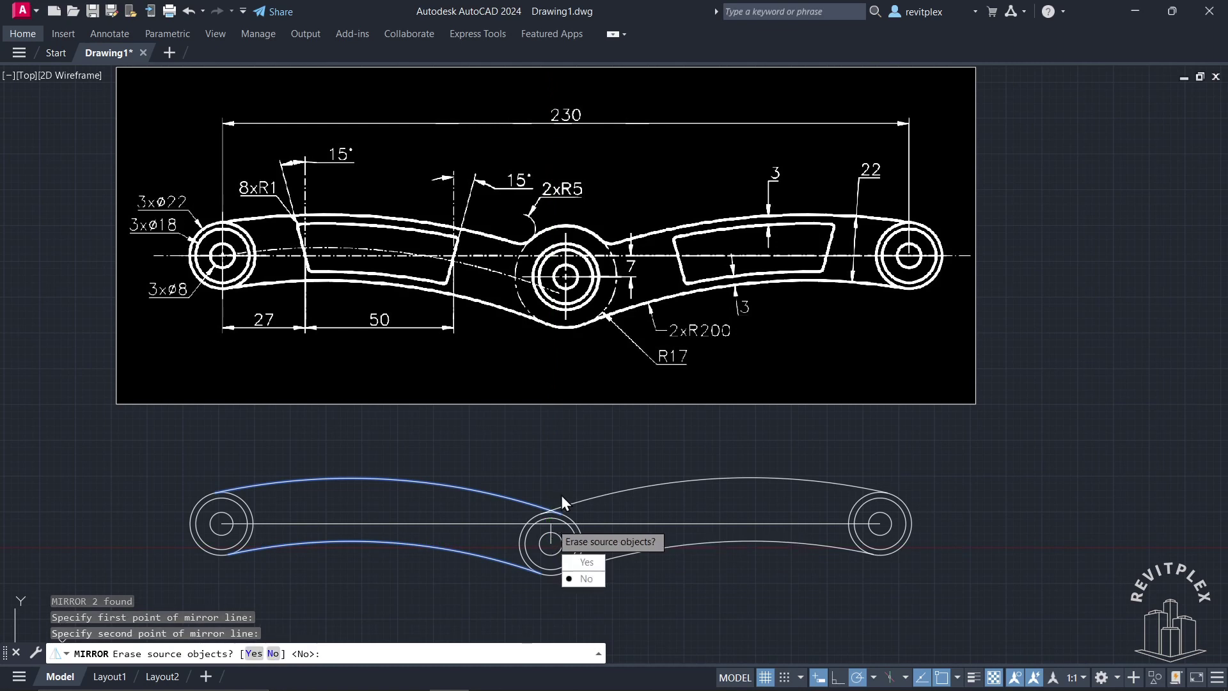
pyautogui.press('Return')
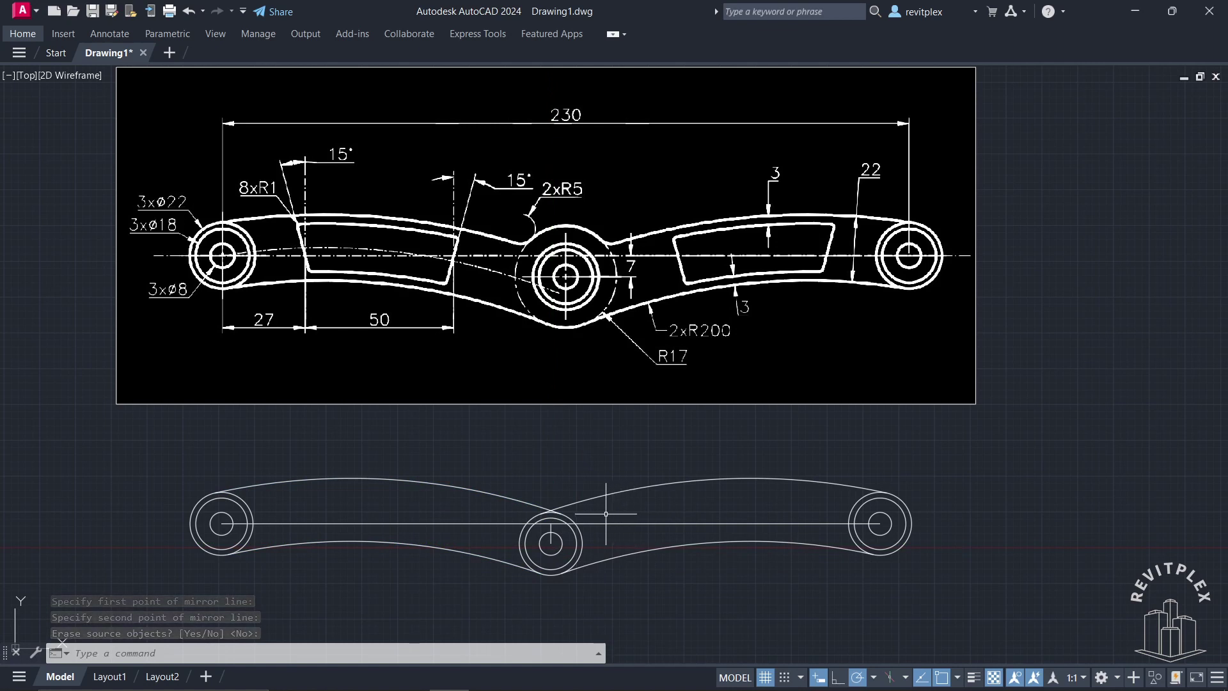
# Erase the horizontal centre line and draw a circle of radius 17 centred on the middle boss
pyautogui.click(443, 523)
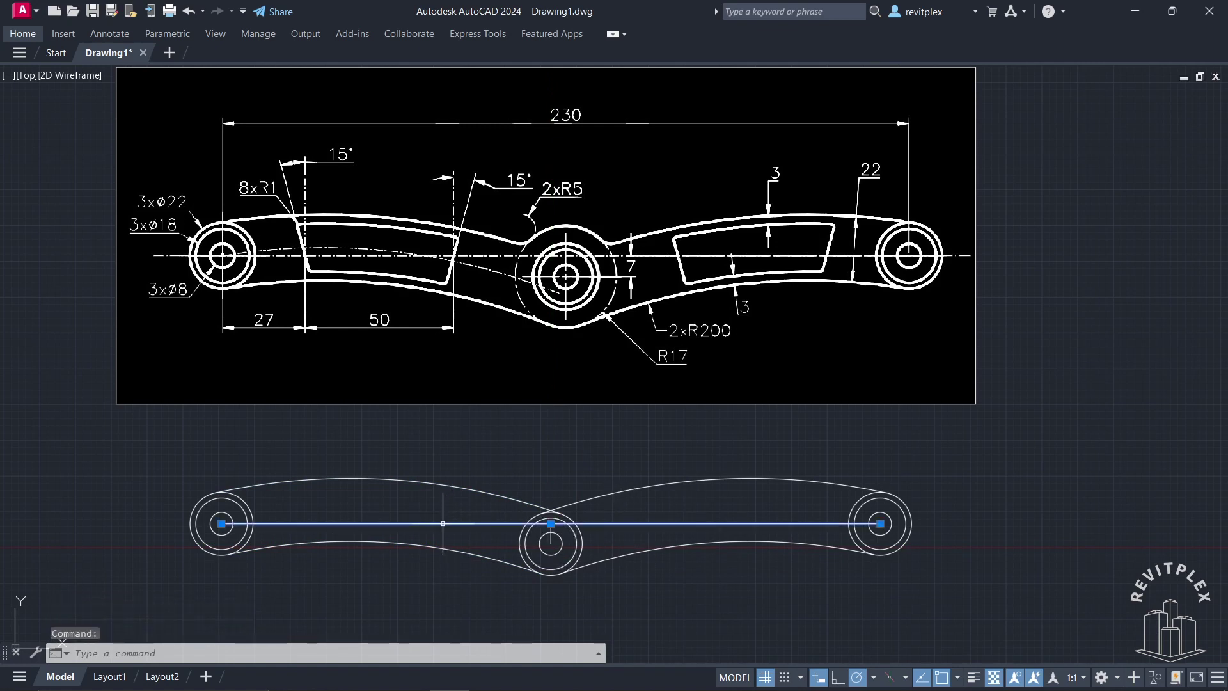
pyautogui.press('Delete')
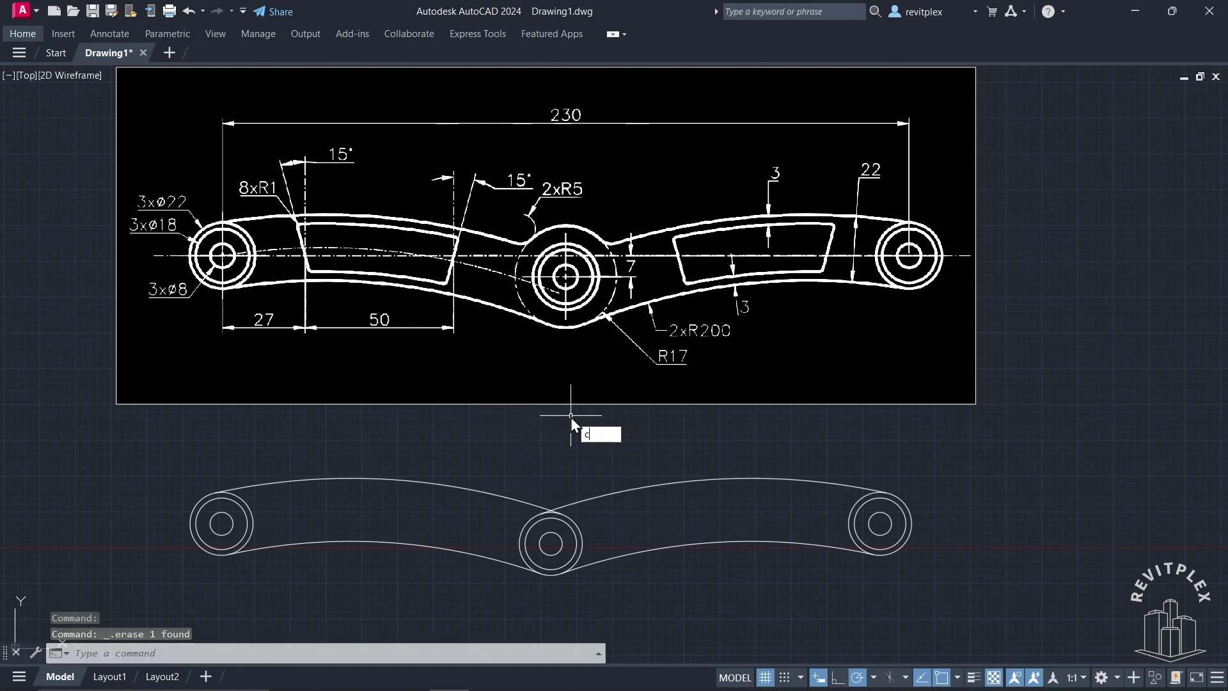
pyautogui.press('Return')
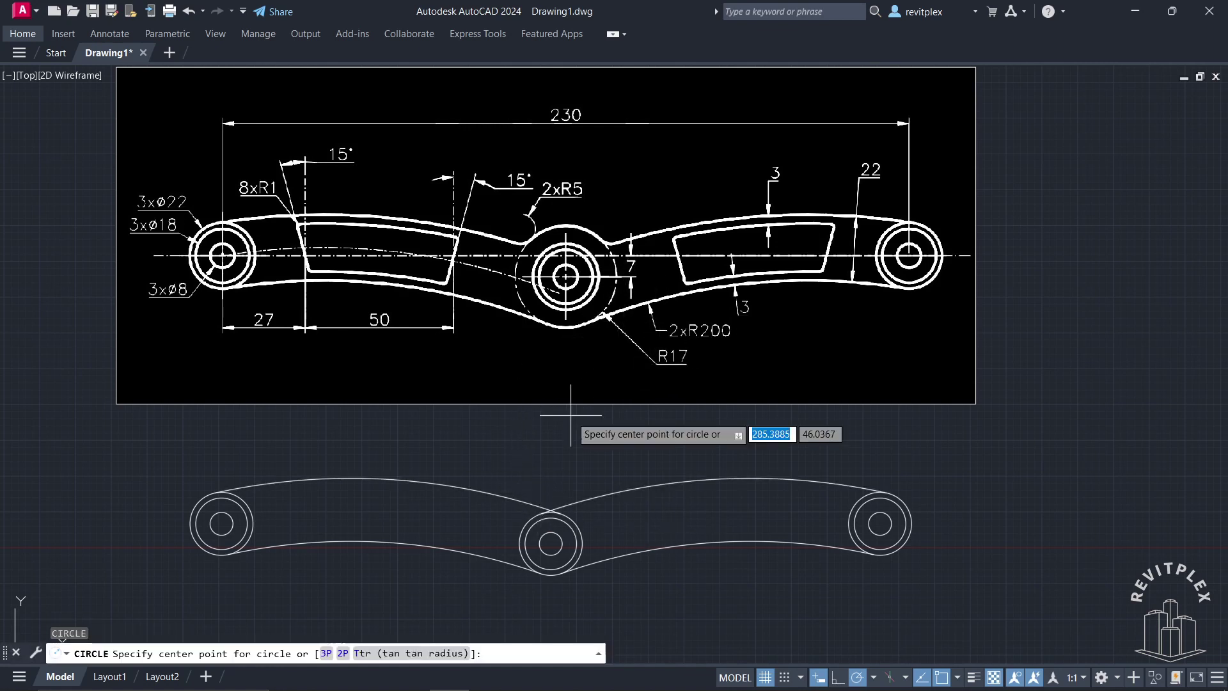
pyautogui.click(551, 543)
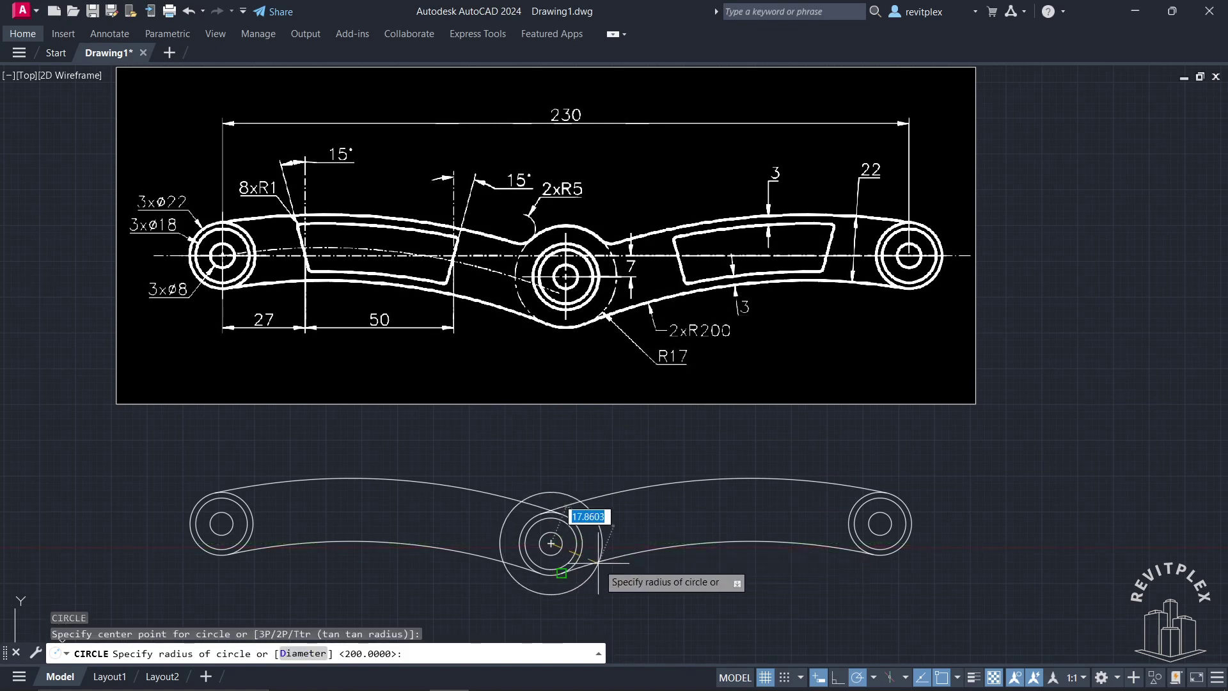
pyautogui.write('17')
pyautogui.press('Return')
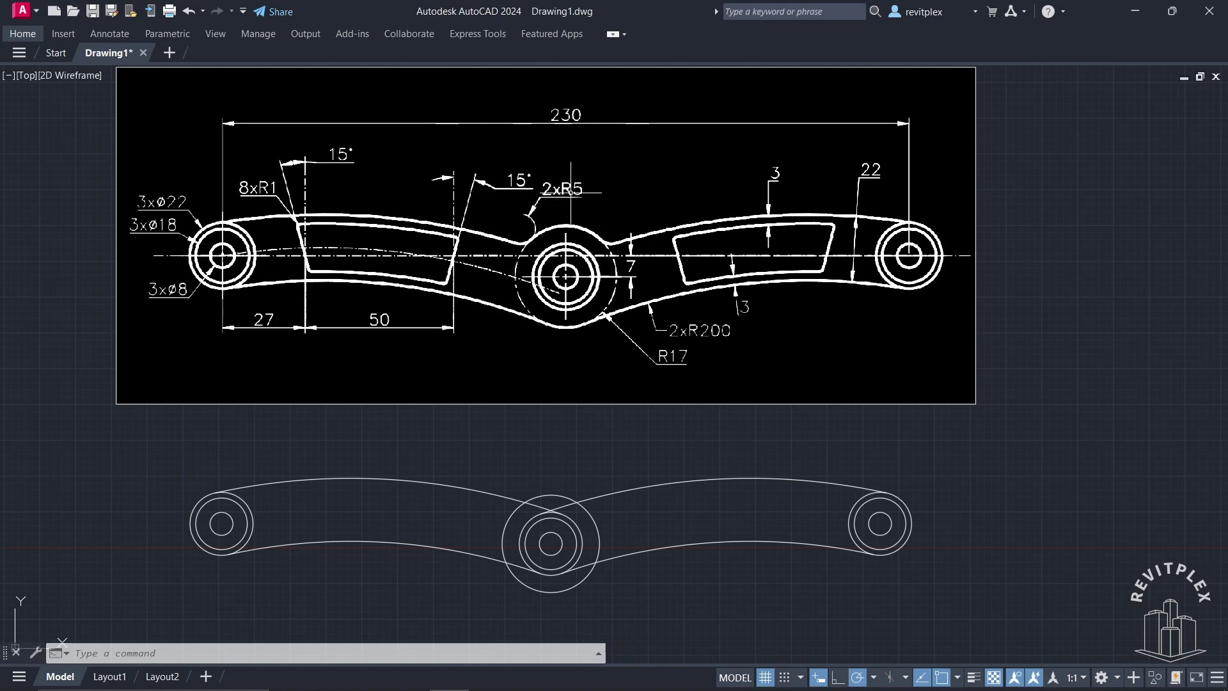
# Fillet the left and right upper arcs to the radius 17 circle with a radius of 5
pyautogui.write('p')
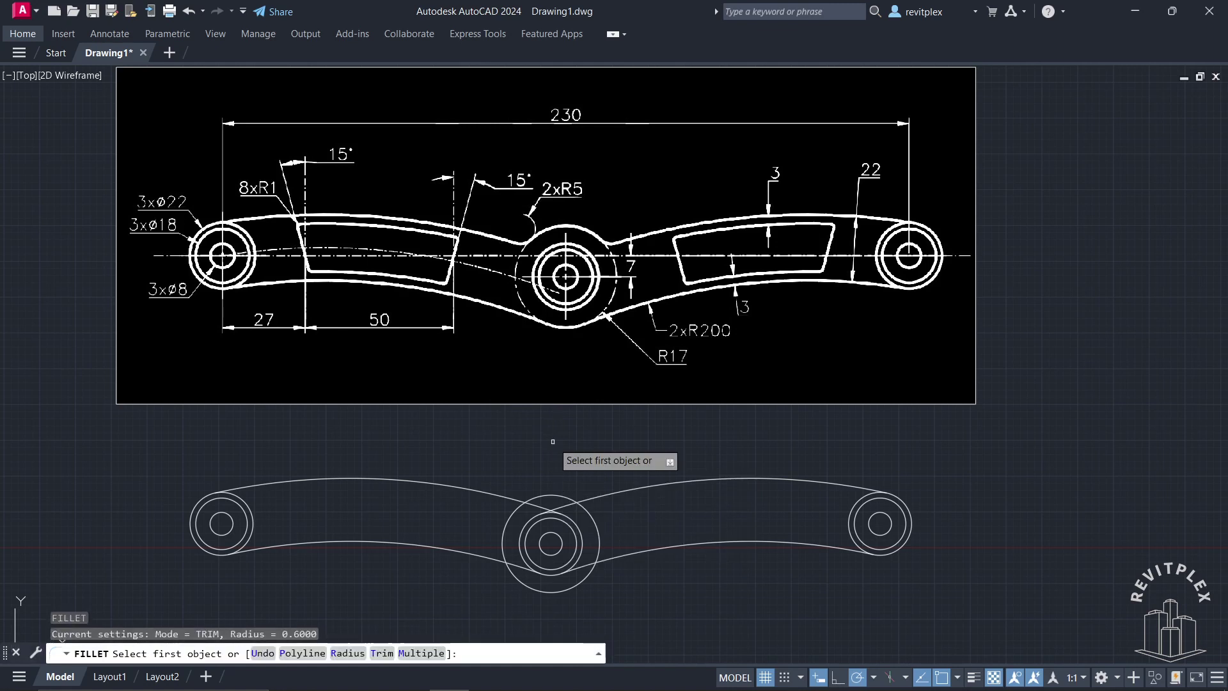
pyautogui.write('r')
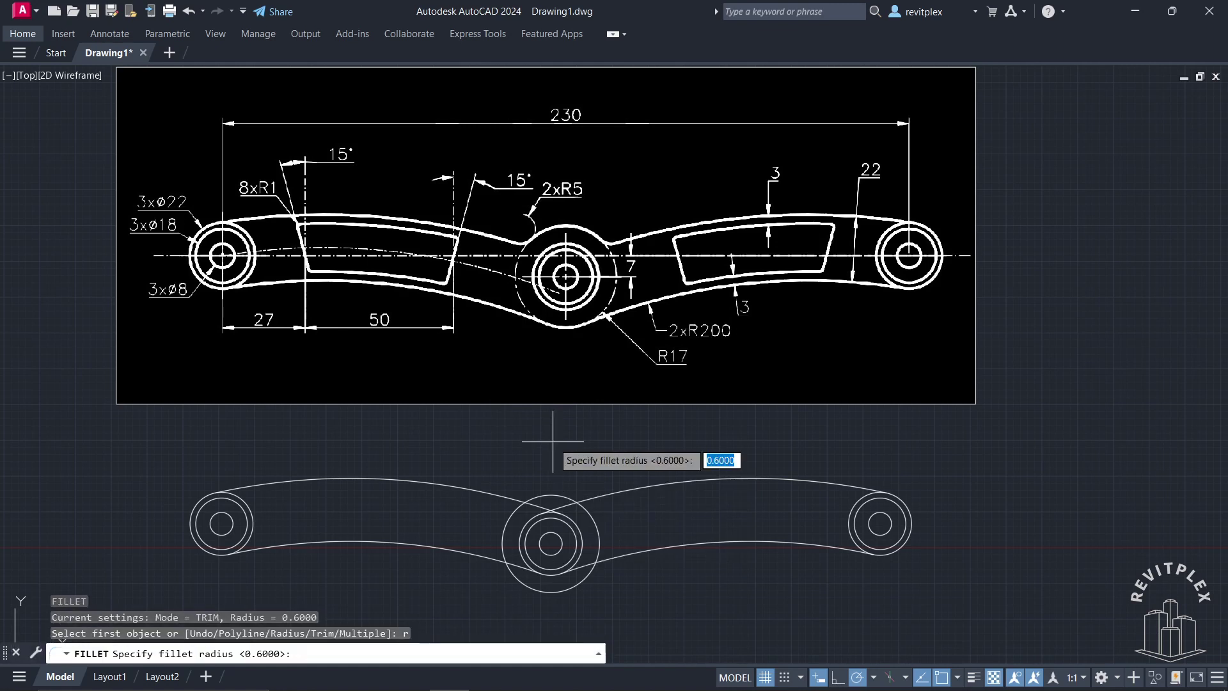
pyautogui.press('Return')
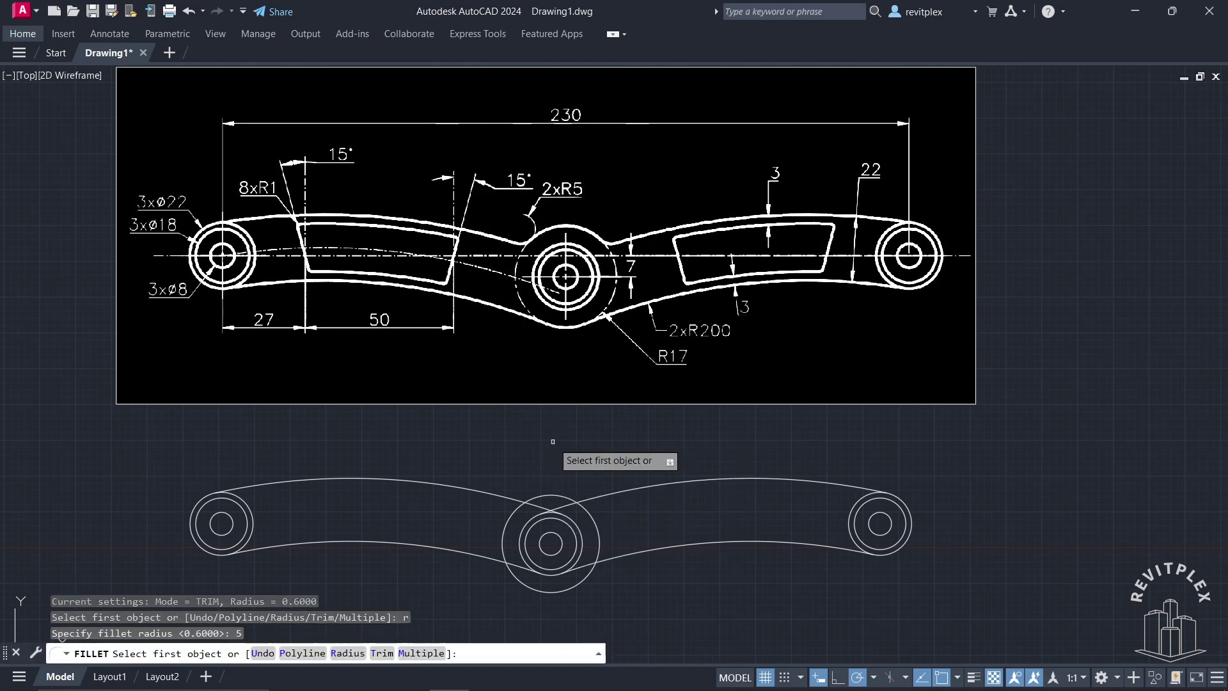
pyautogui.click(486, 491)
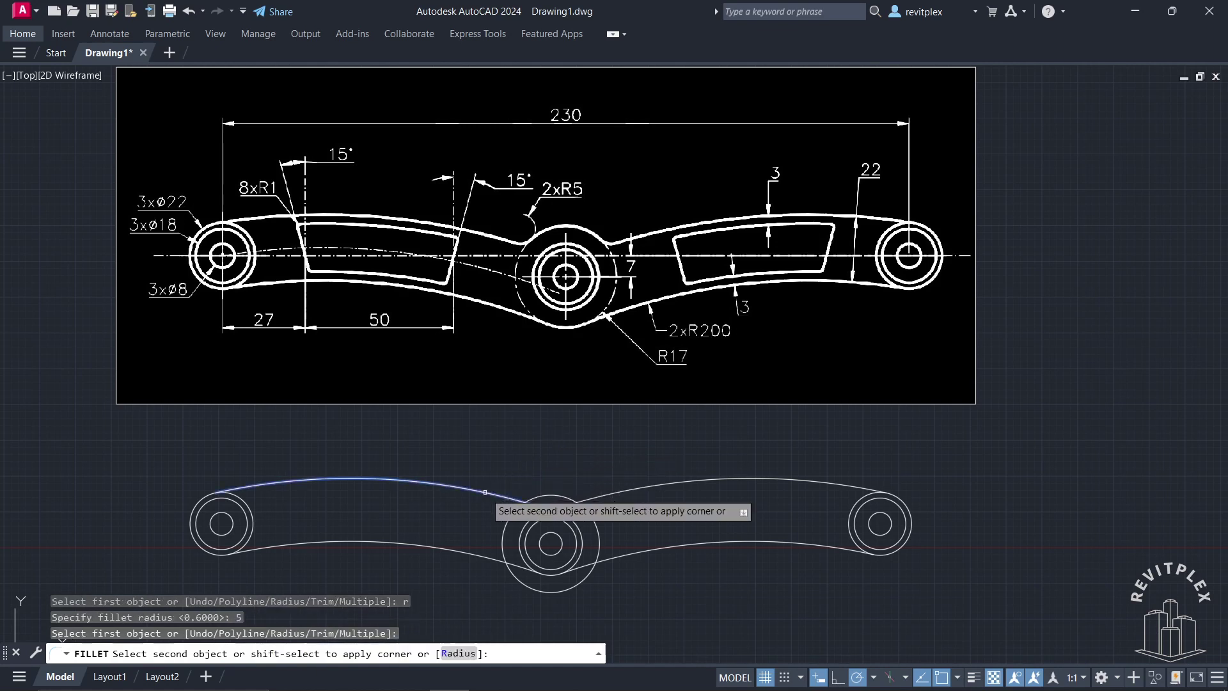
pyautogui.click(548, 496)
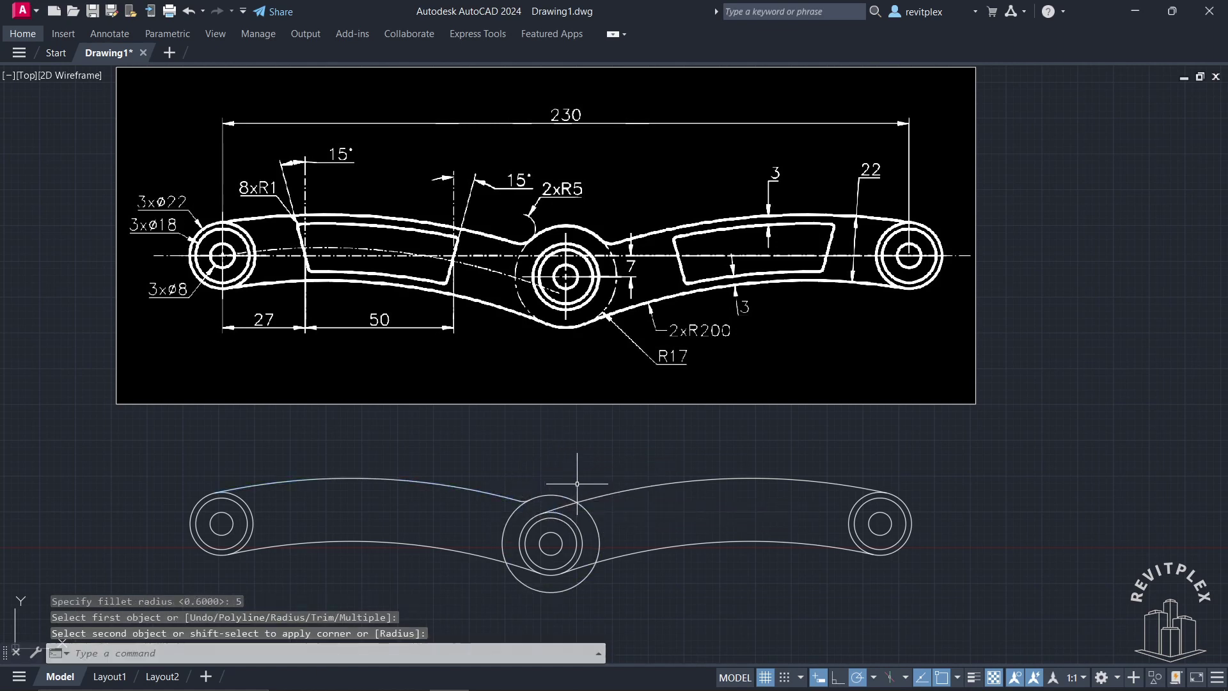
pyautogui.press('Return')
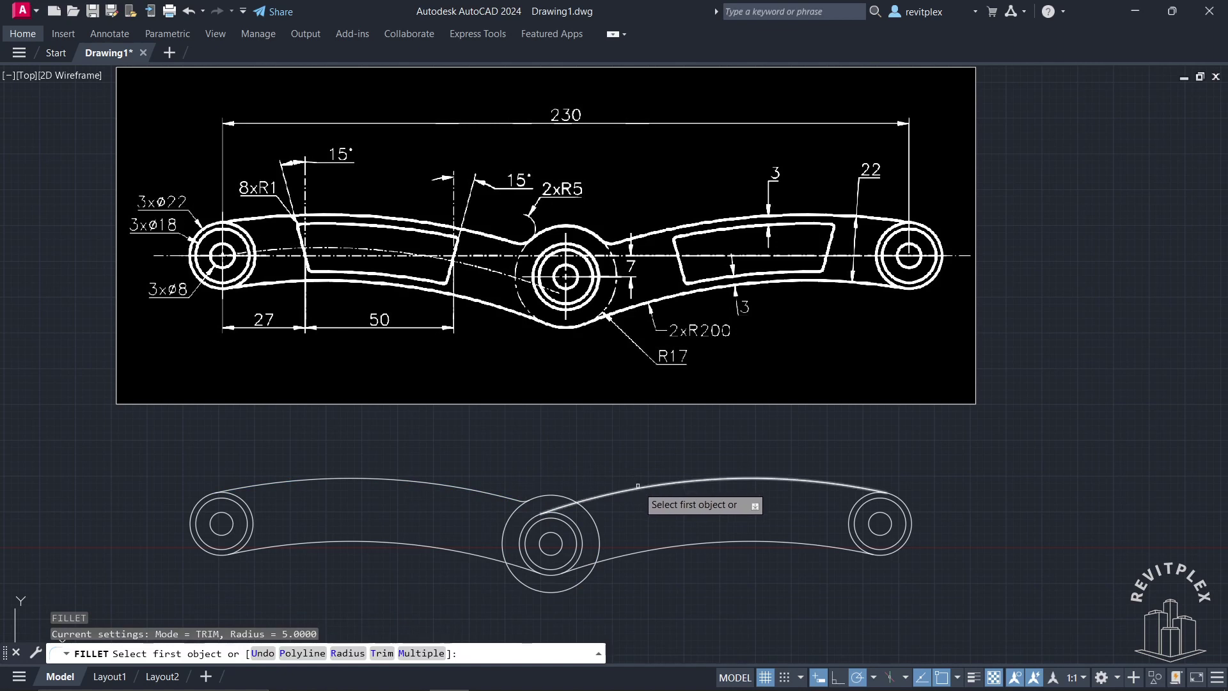
pyautogui.click(639, 491)
pyautogui.click(560, 497)
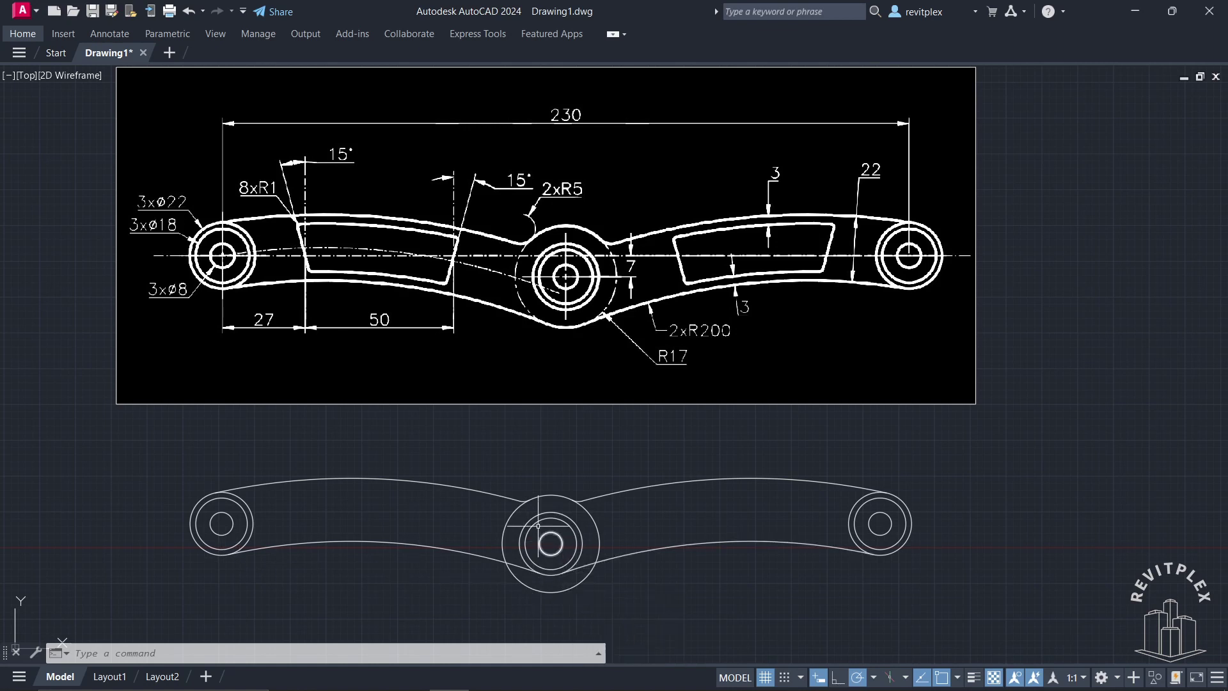
# Erase the upper and lower arcs of both arms and the two fillets above the radius 17 circle
pyautogui.click(438, 566)
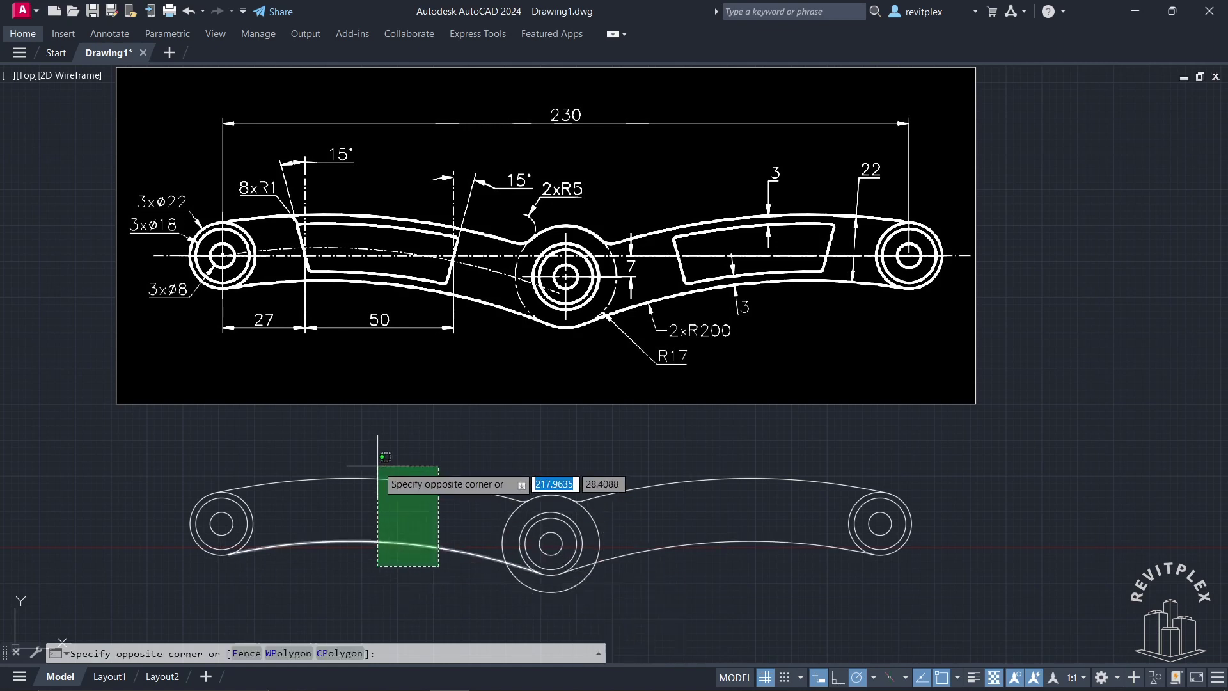
pyautogui.click(377, 464)
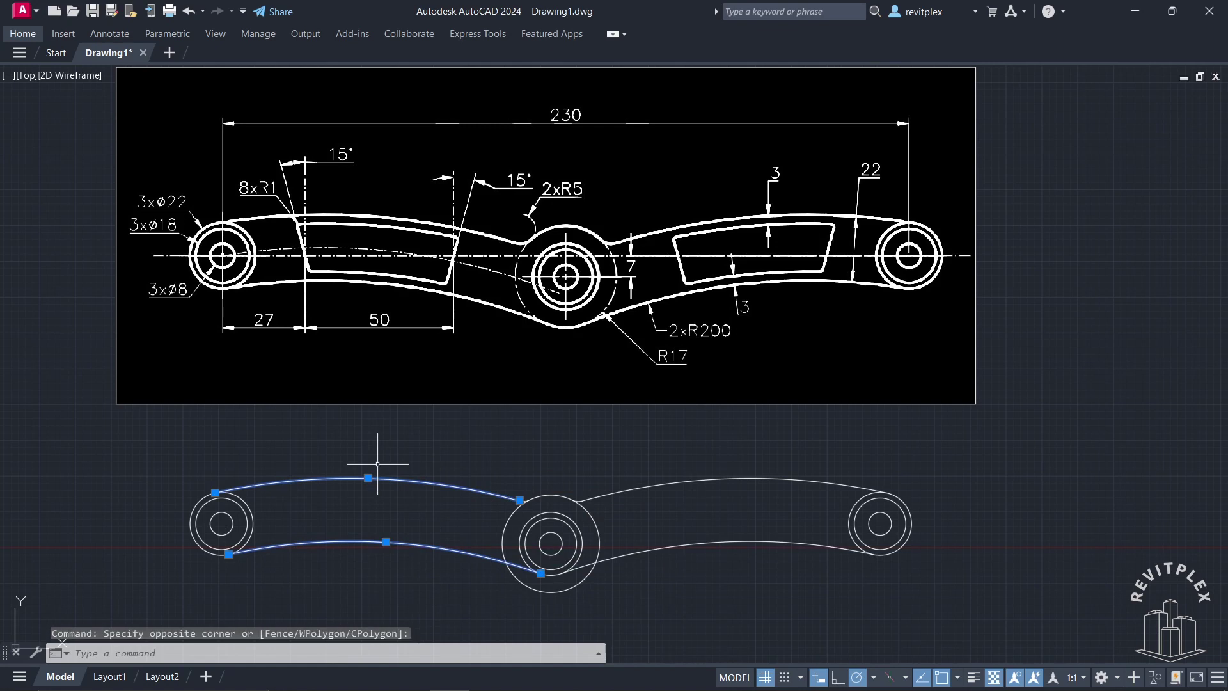
pyautogui.press('Delete')
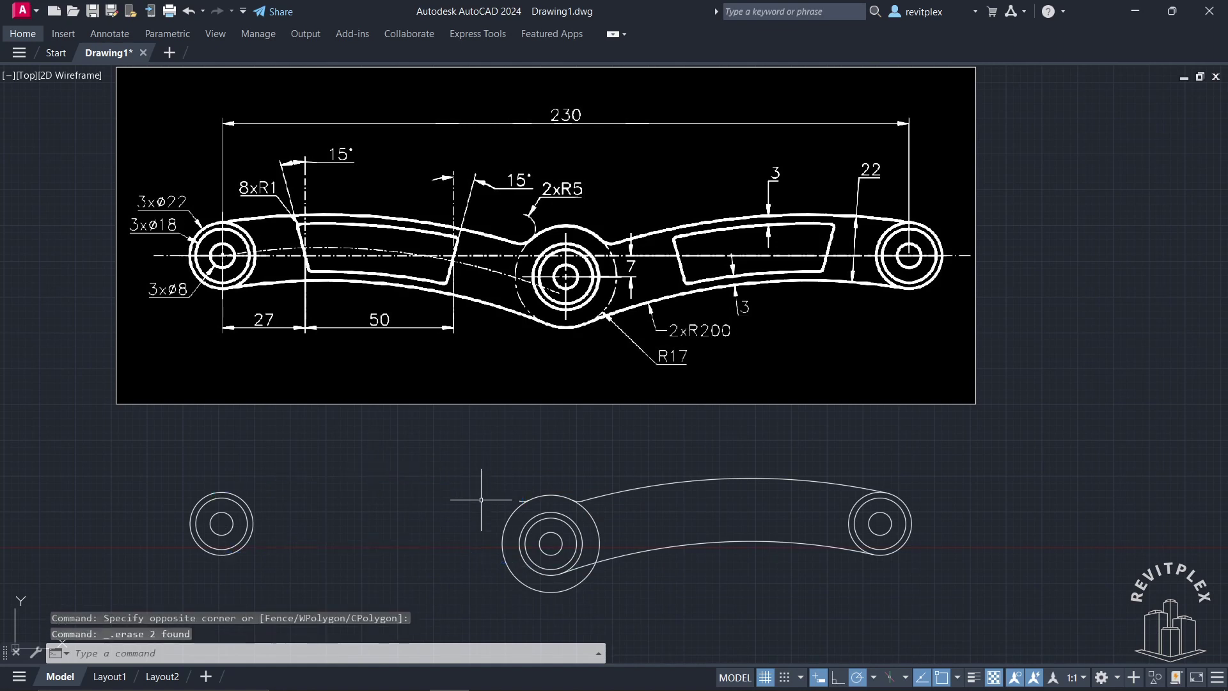
pyautogui.click(719, 577)
pyautogui.click(660, 441)
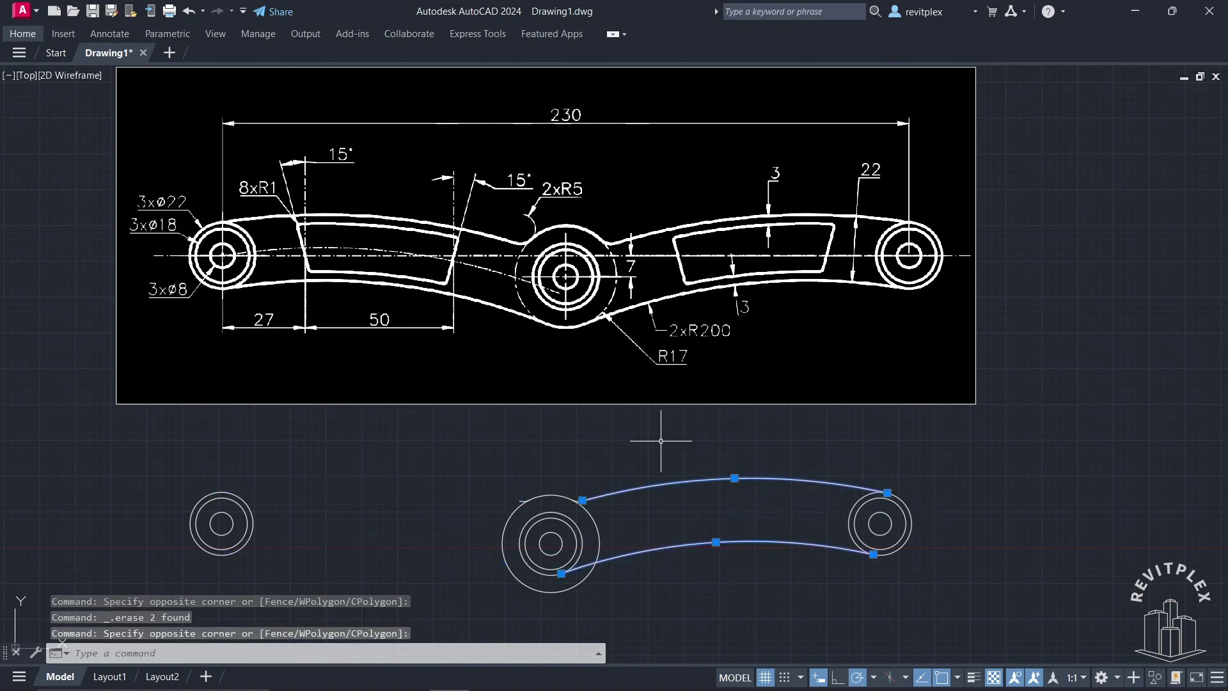
pyautogui.press('Delete')
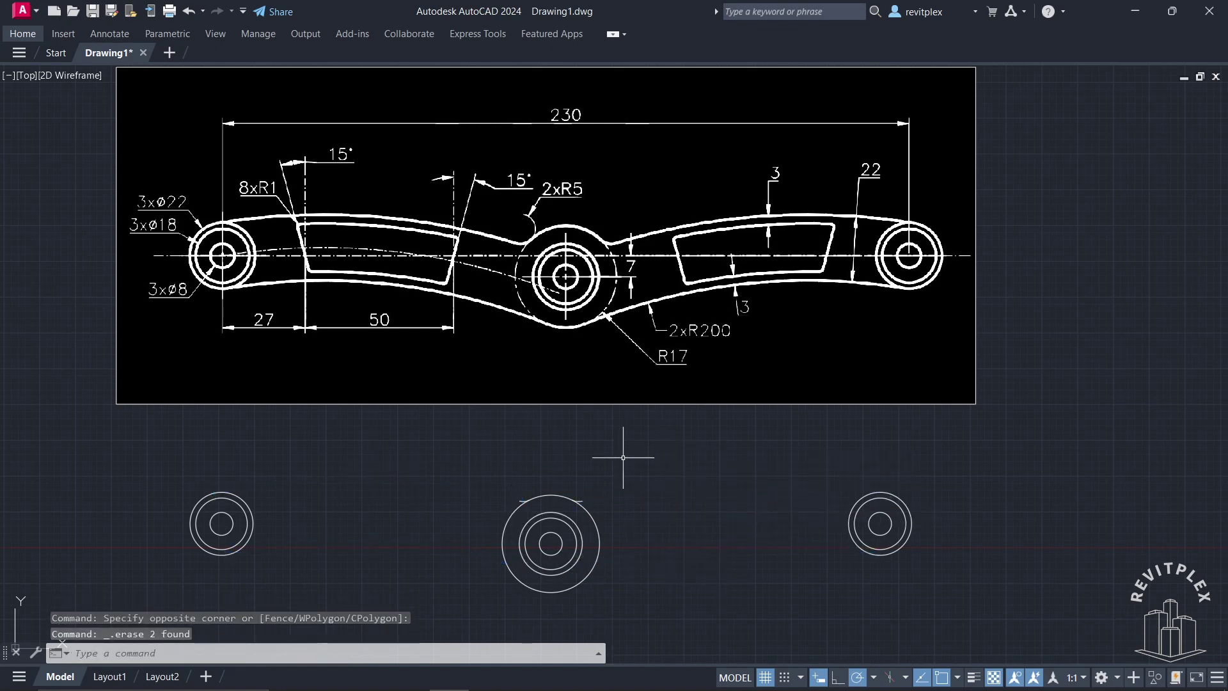
pyautogui.click(521, 498)
pyautogui.click(582, 500)
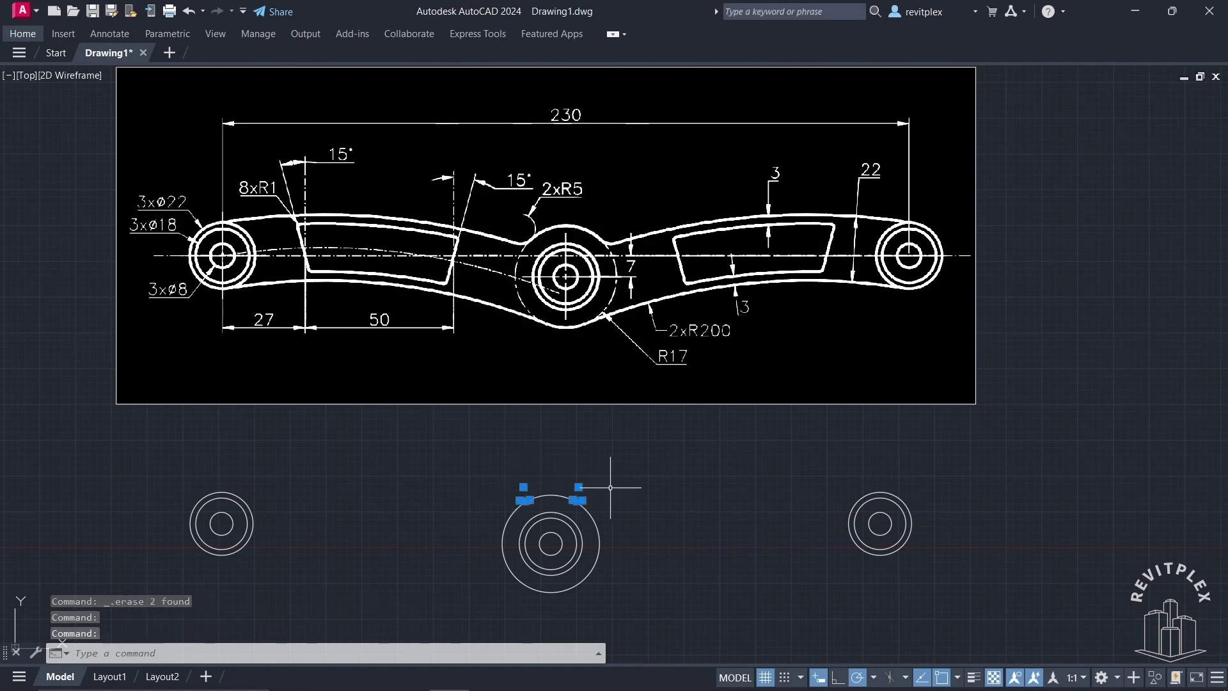
pyautogui.press('Delete')
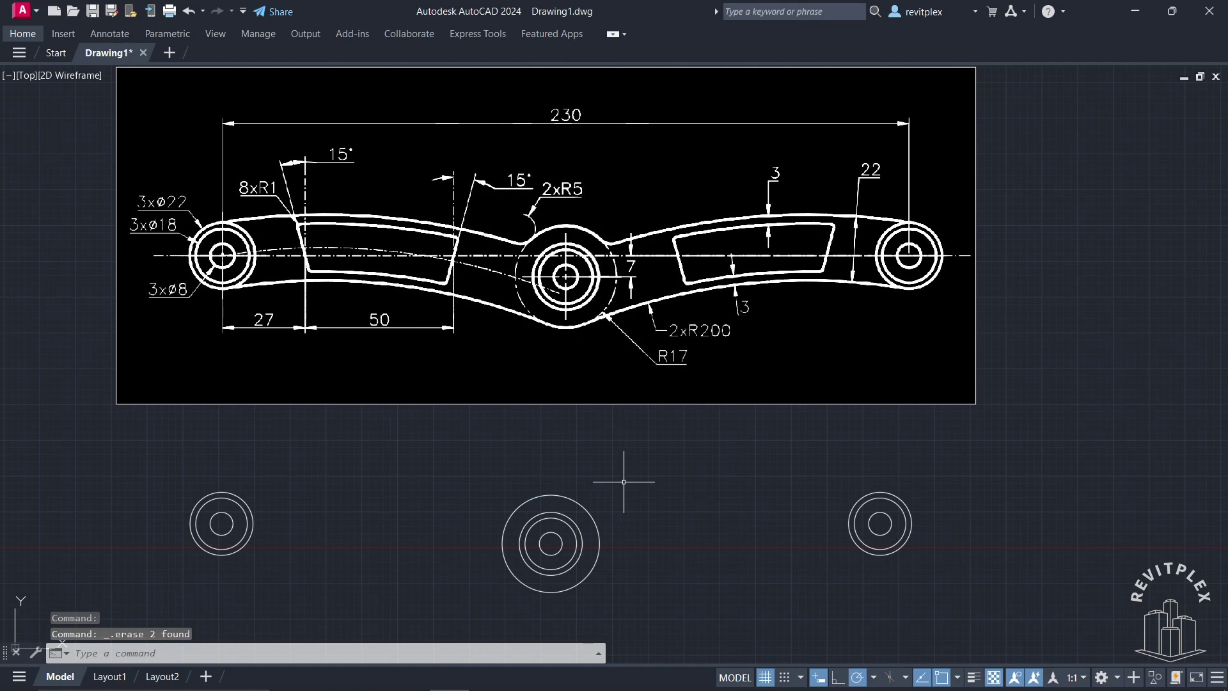
# Draw a tangent-tangent-radius circle of radius 200 touching the undersides of the left outer circle and the middle radius 17 circle
pyautogui.write('c')
pyautogui.press('Return')
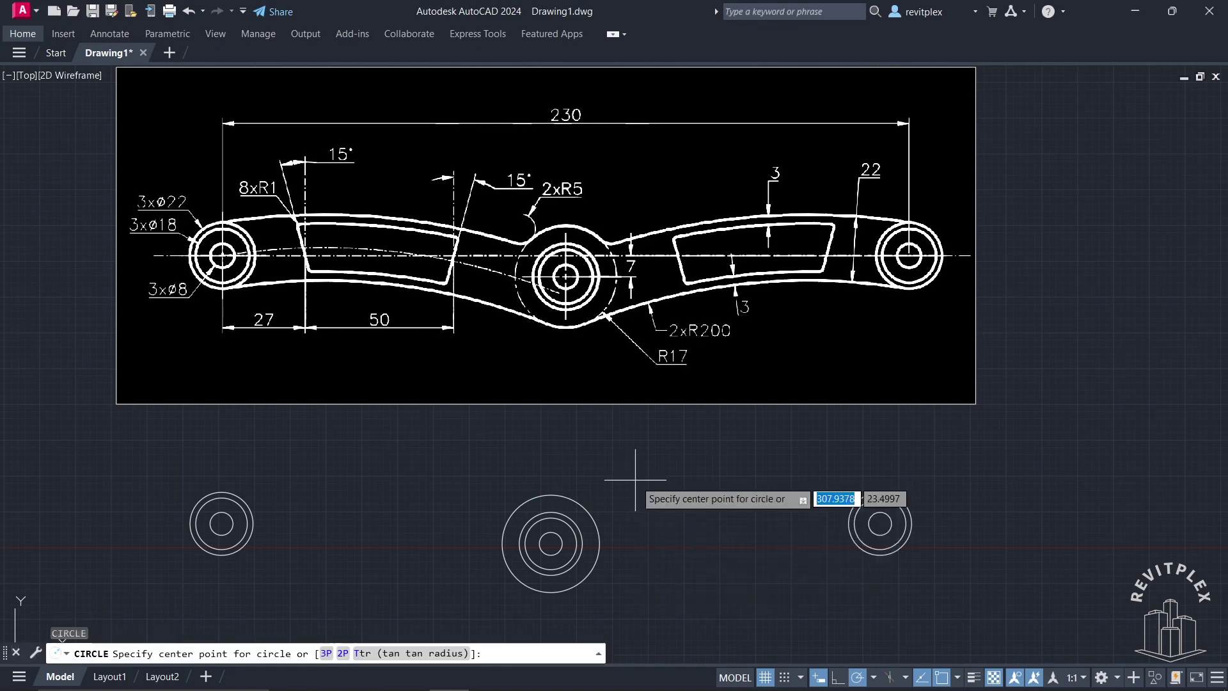
pyautogui.click(437, 652)
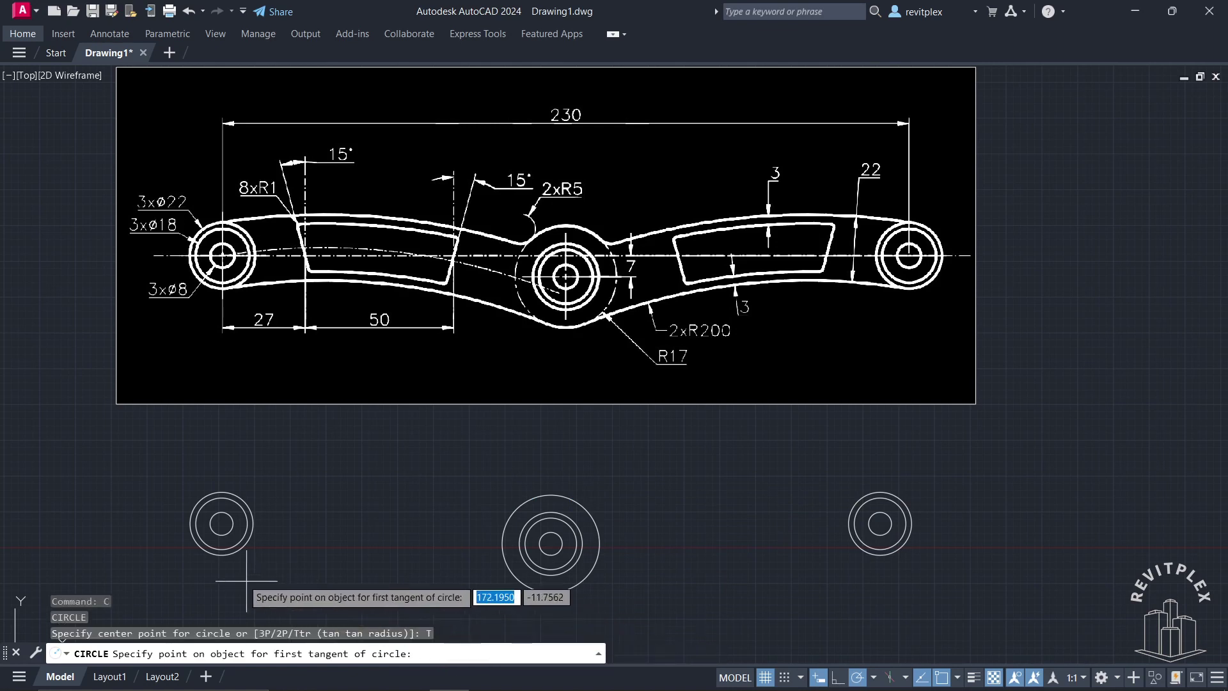
pyautogui.click(219, 555)
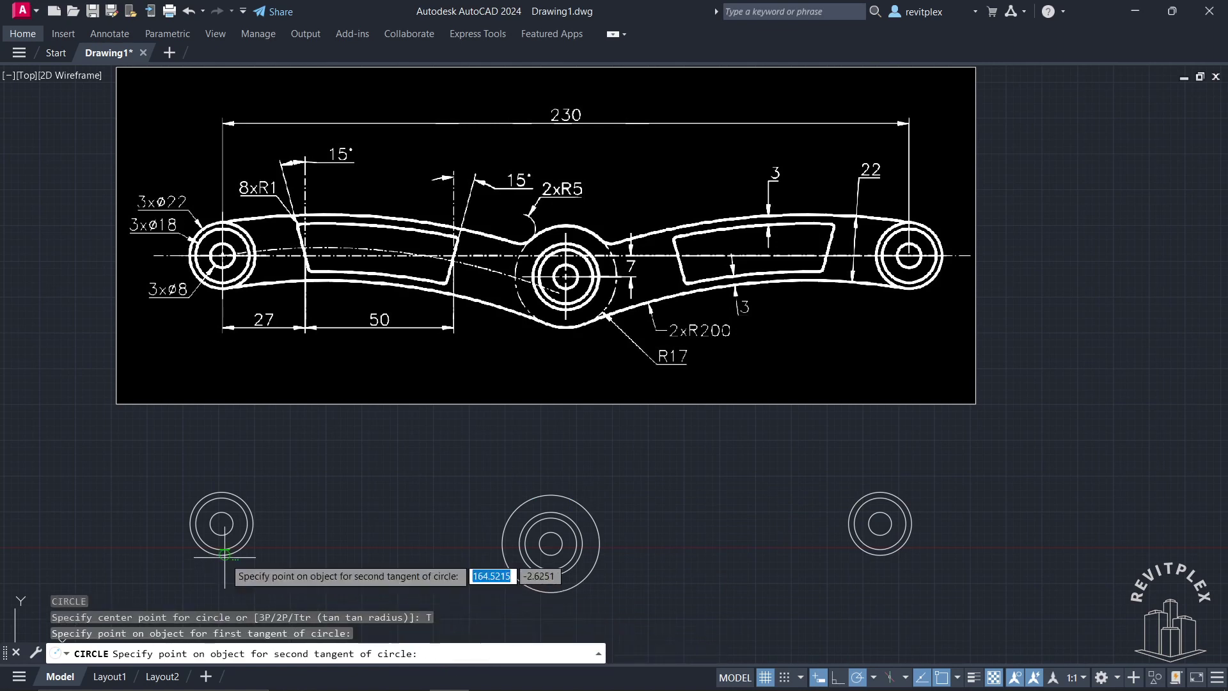
pyautogui.click(513, 580)
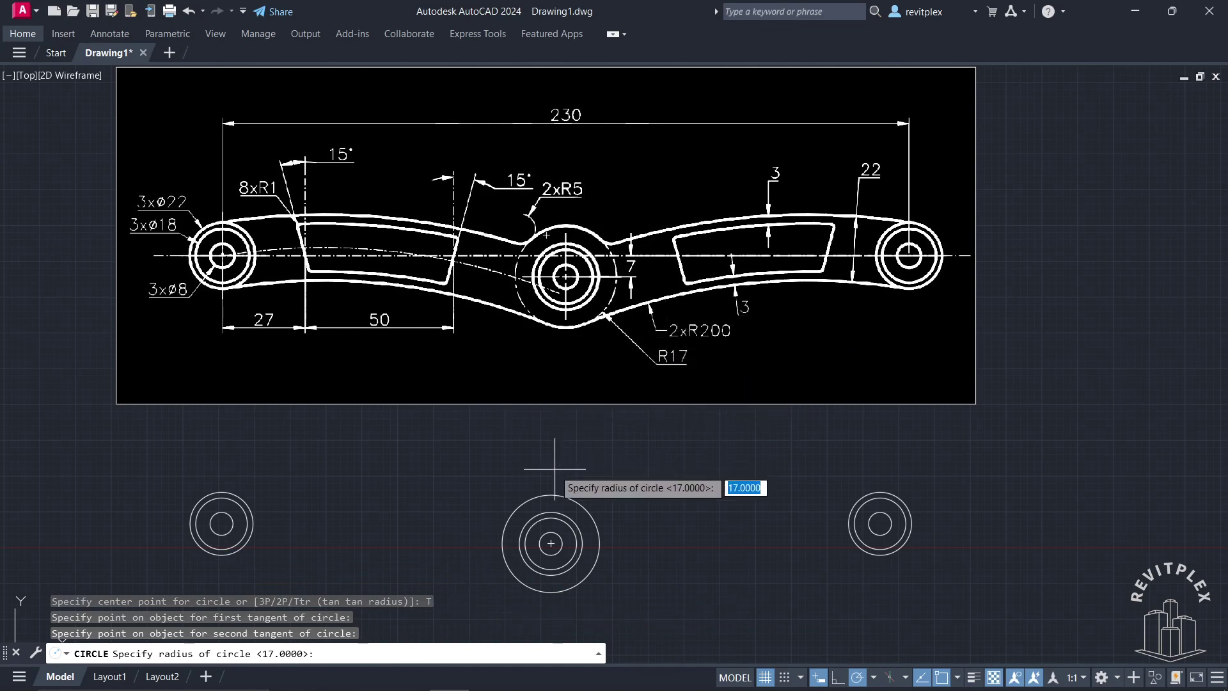
pyautogui.write('200')
pyautogui.press('Return')
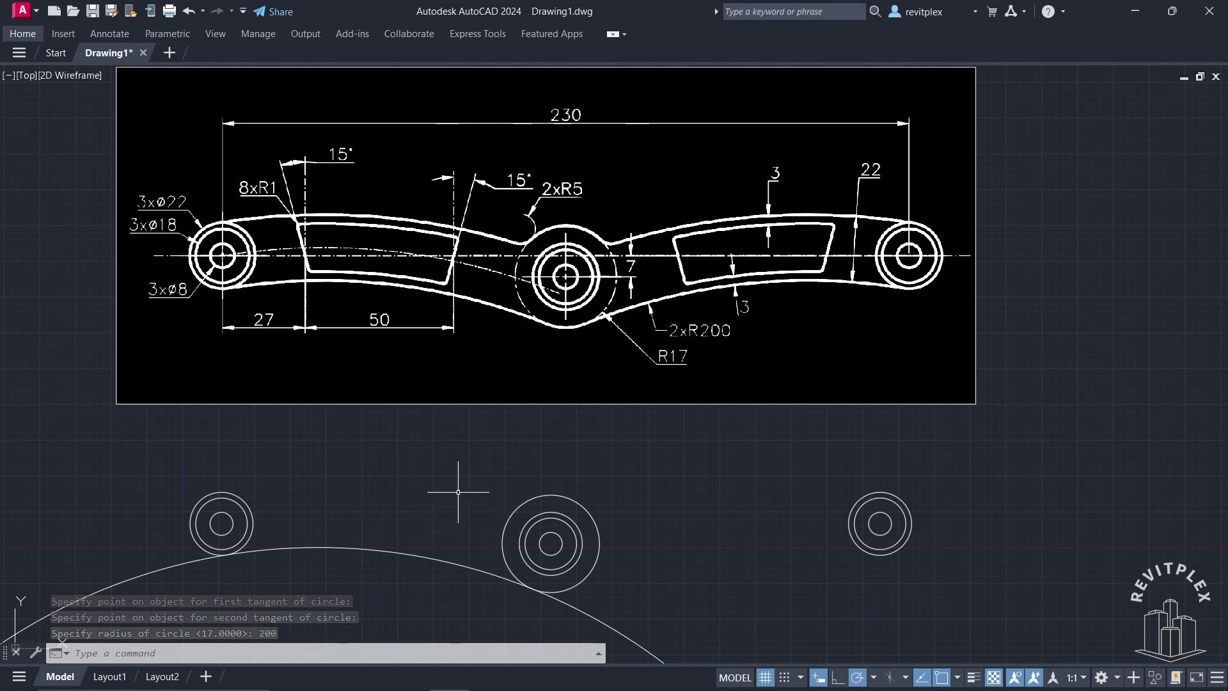
# Trim the radius 200 circle down to the lower arc between the left outer circle and the middle radius 17 circle
pyautogui.write('tr')
pyautogui.press('Return')
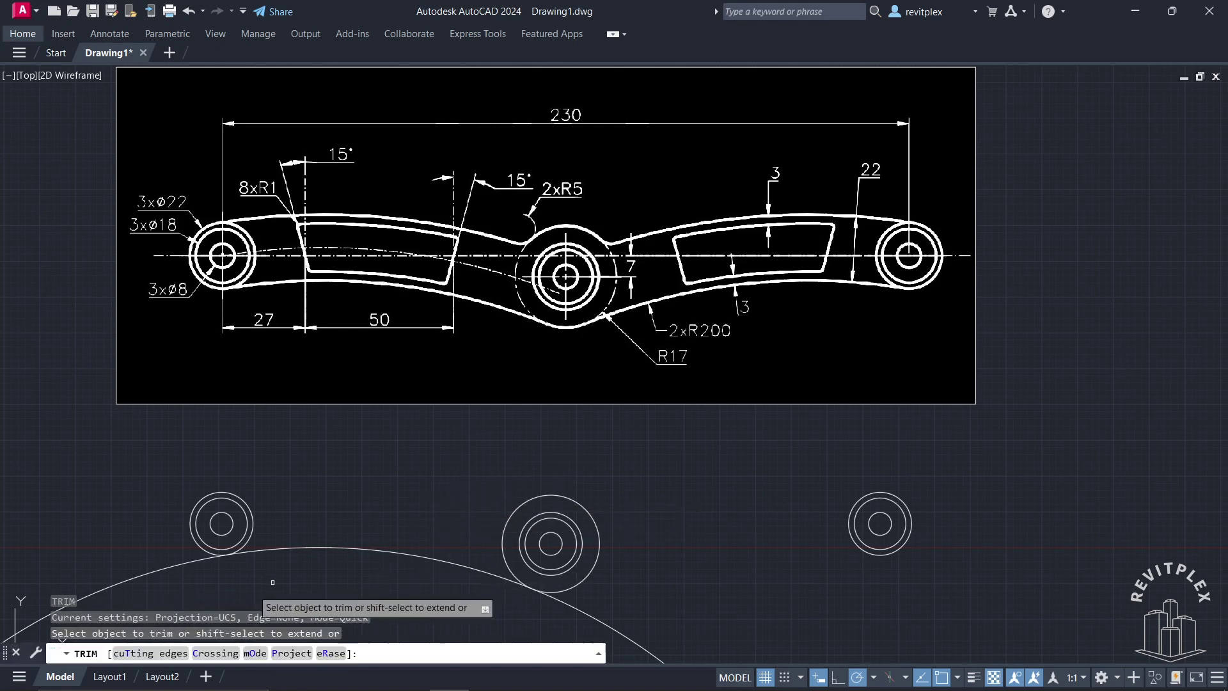
pyautogui.click(167, 569)
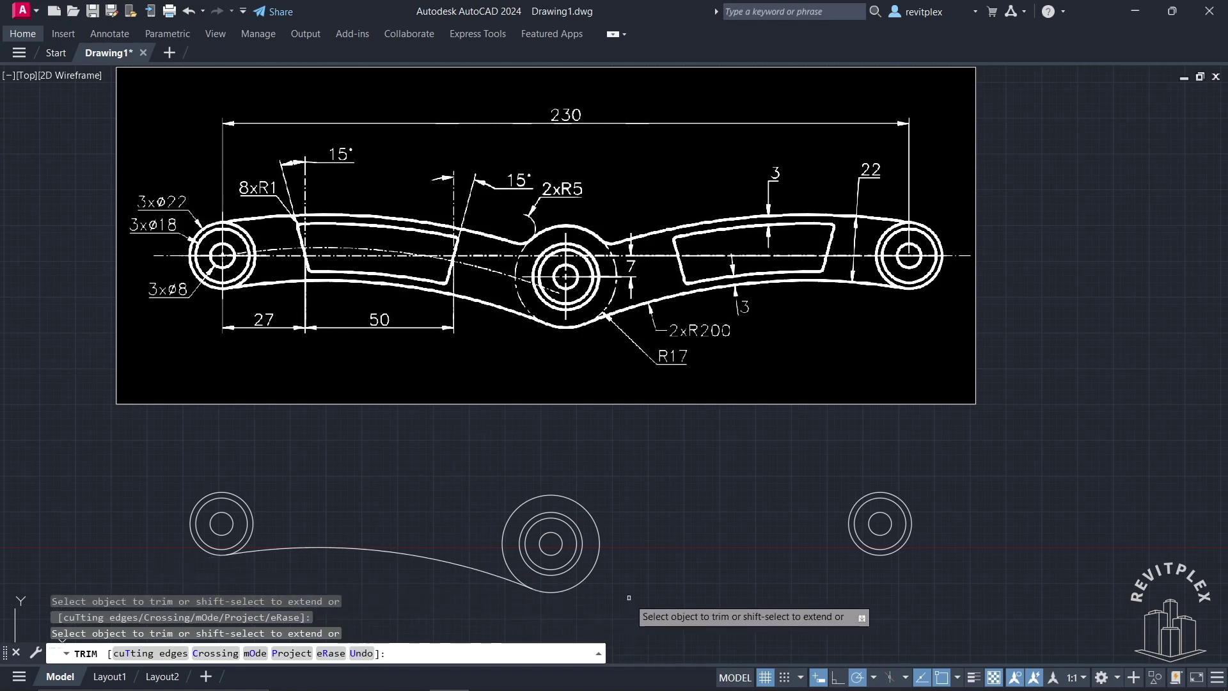
pyautogui.press('Escape')
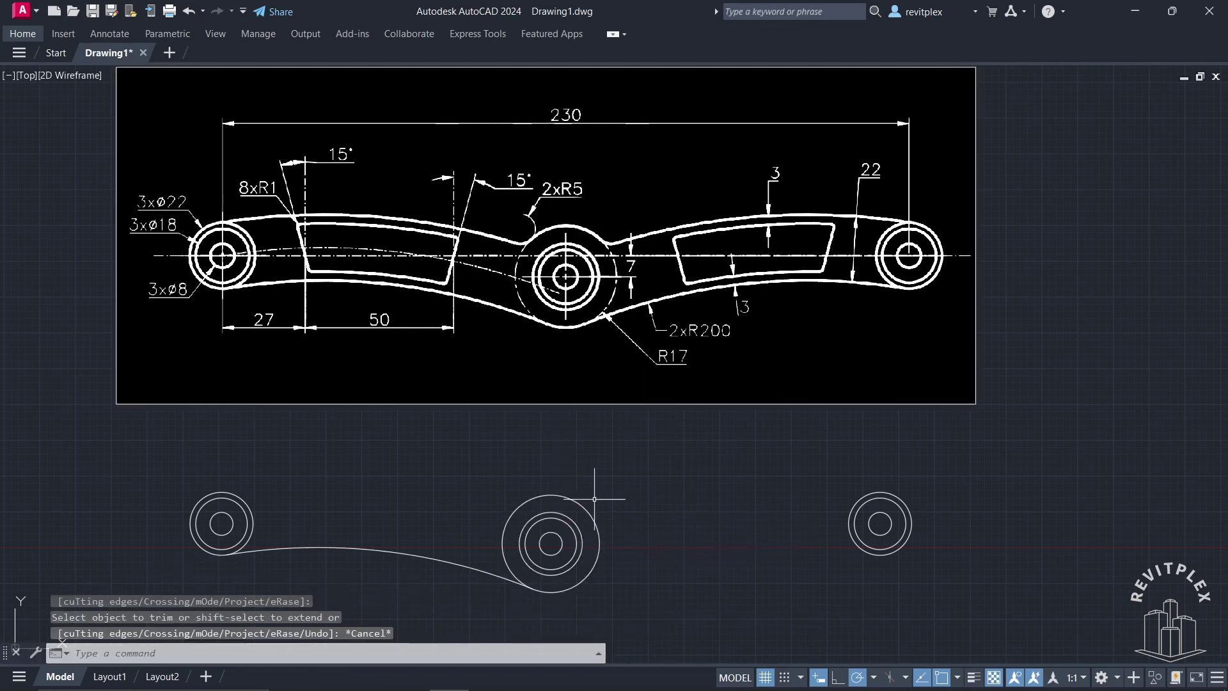
pyautogui.click(429, 574)
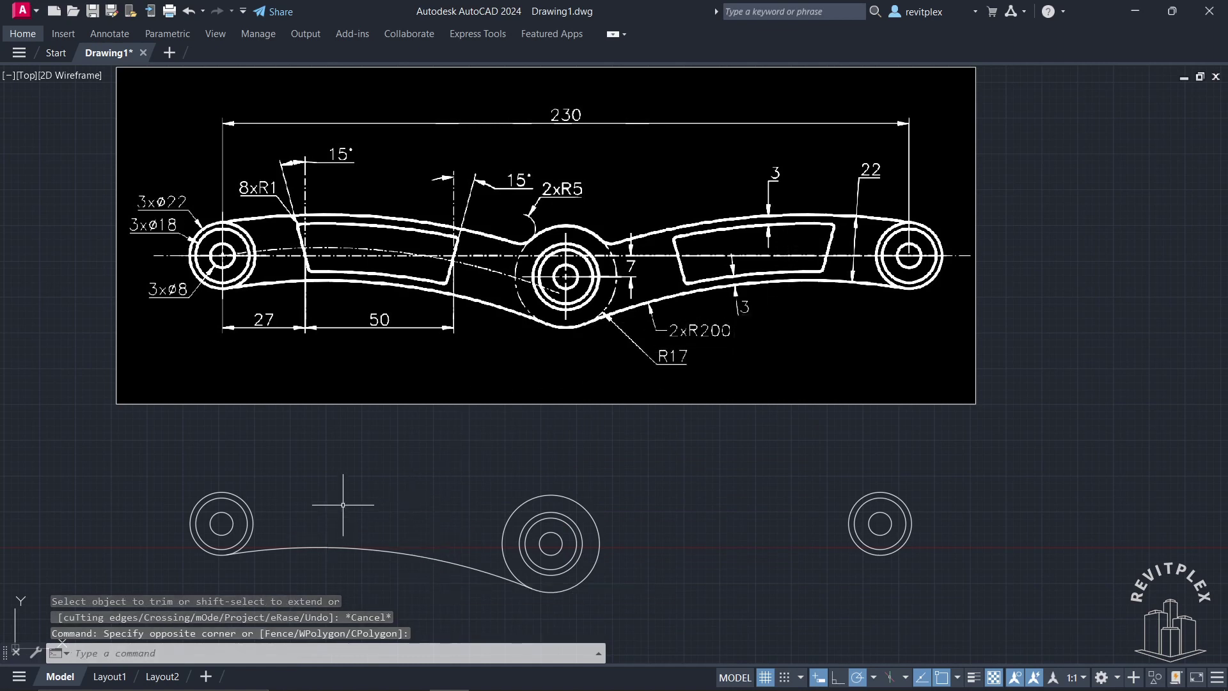
# Offset the left arm's lower arc upward by 22 to form the arm's upper arc
pyautogui.write('o')
pyautogui.press('Return')
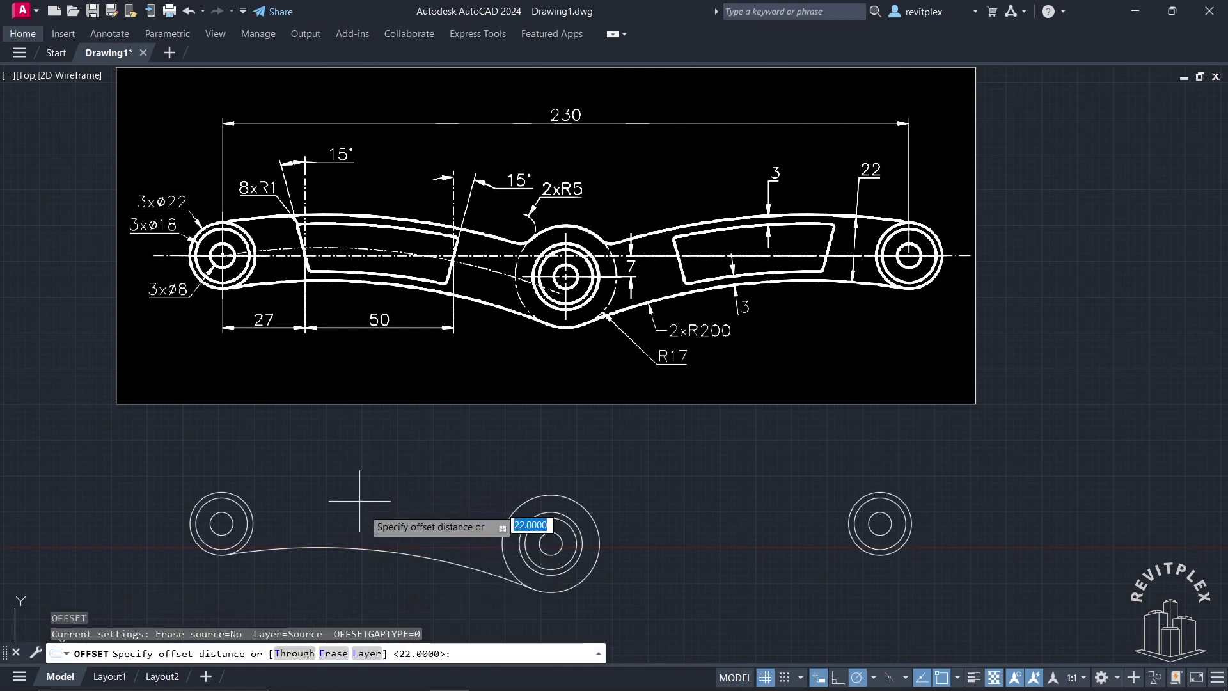
pyautogui.press('Return')
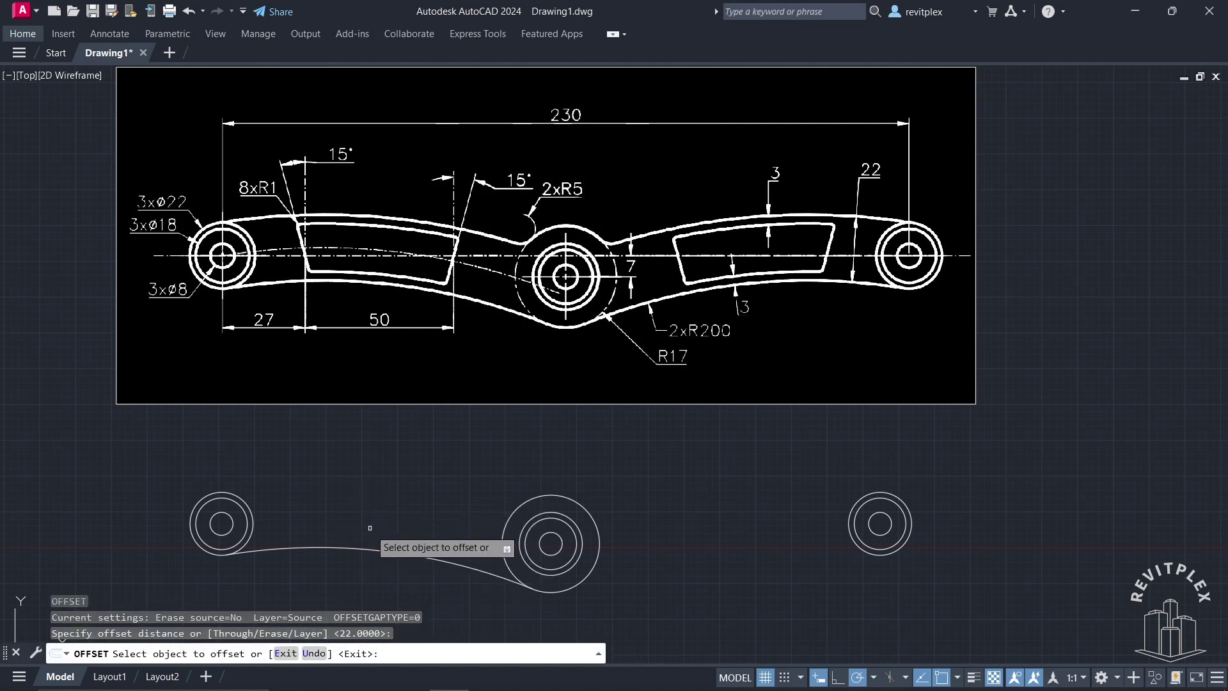
pyautogui.click(371, 550)
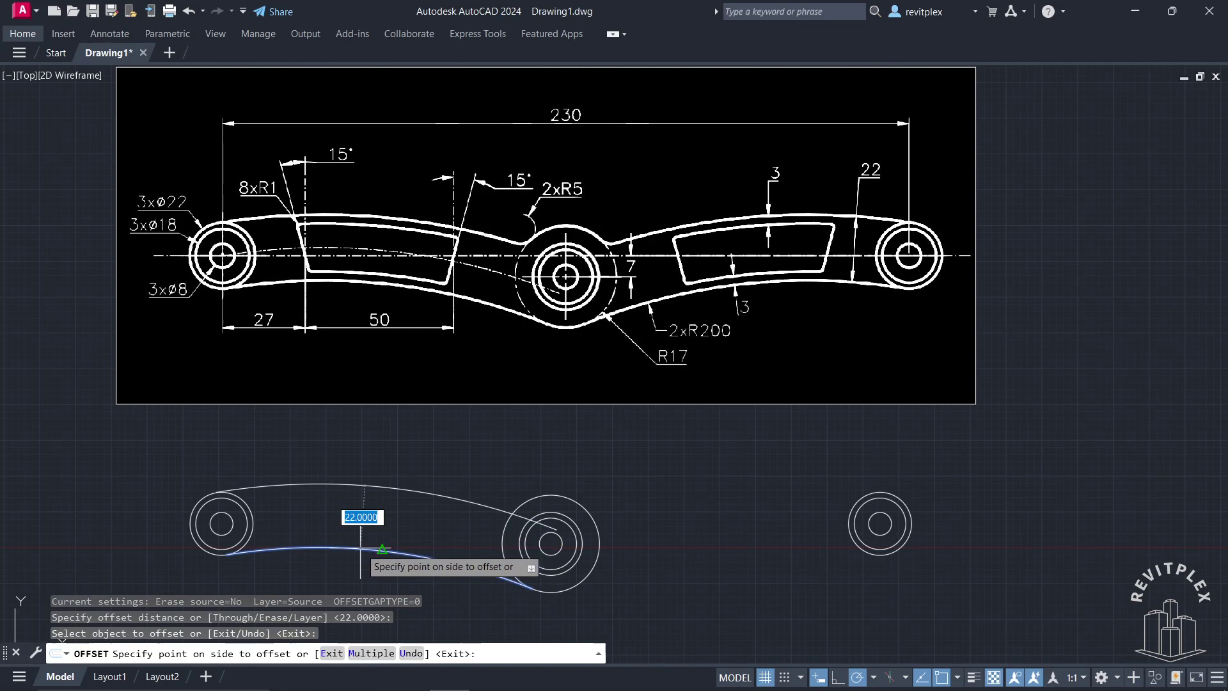
pyautogui.click(371, 468)
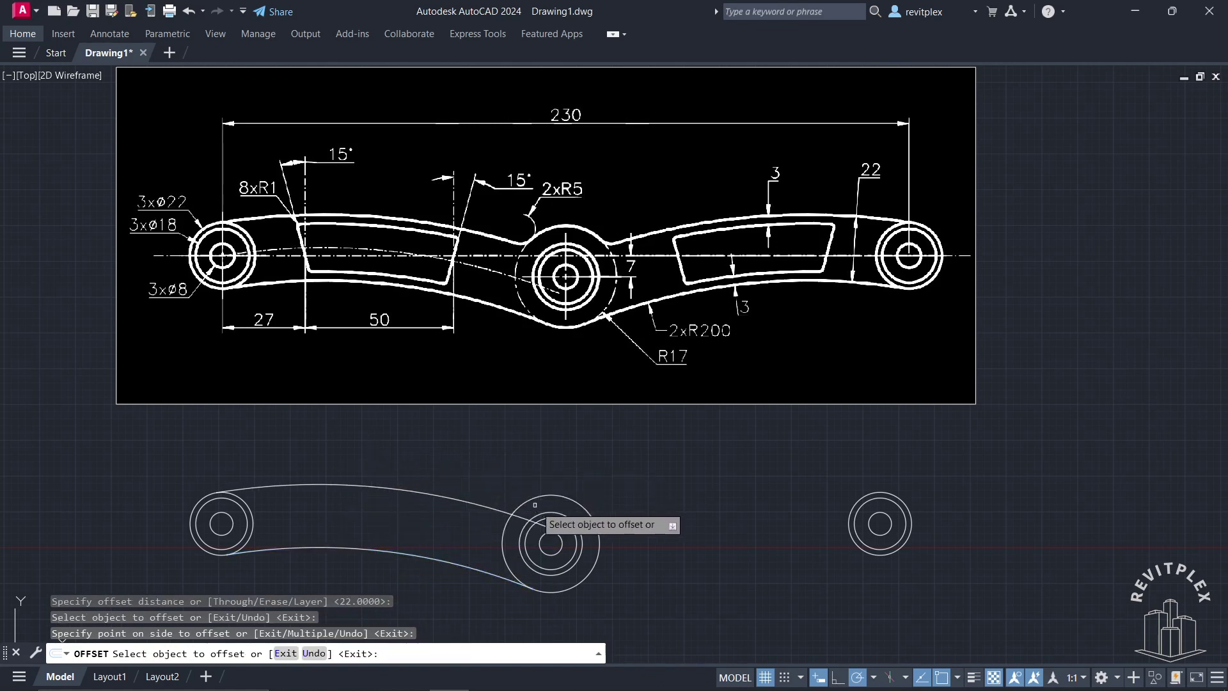
pyautogui.press('Escape')
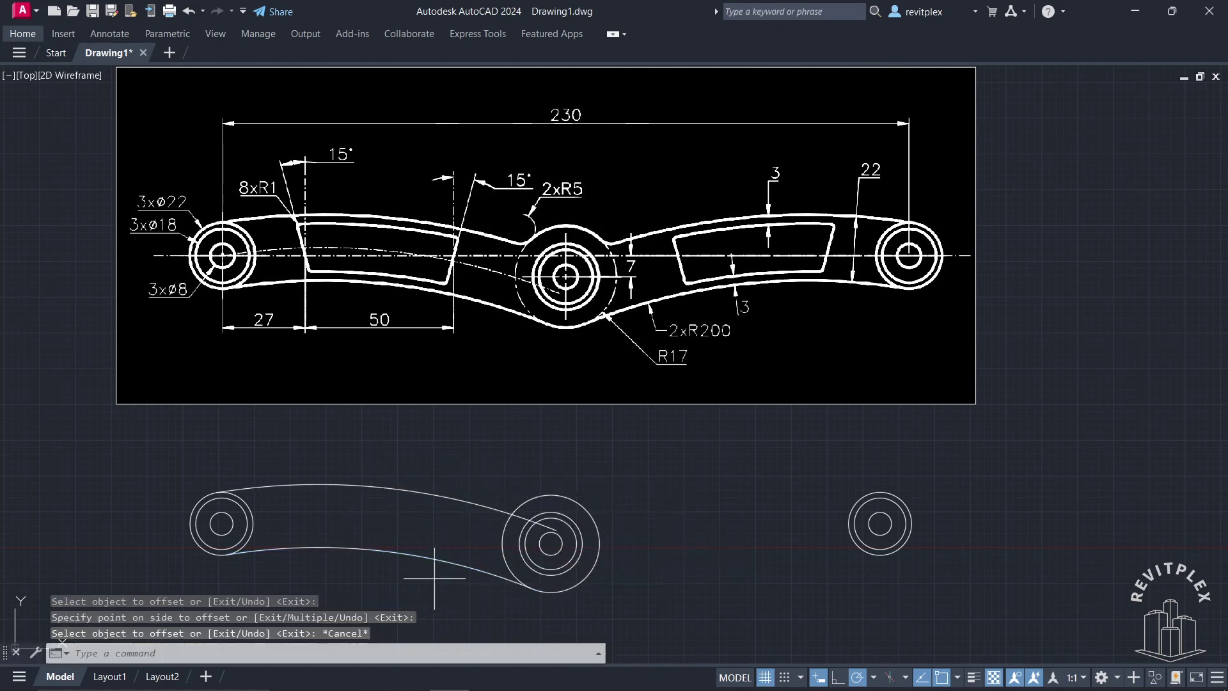
# Mirror both left arm arcs about the vertical axis through the middle boss's centre, keeping the originals
pyautogui.click(434, 578)
pyautogui.click(369, 465)
pyautogui.write('mi')
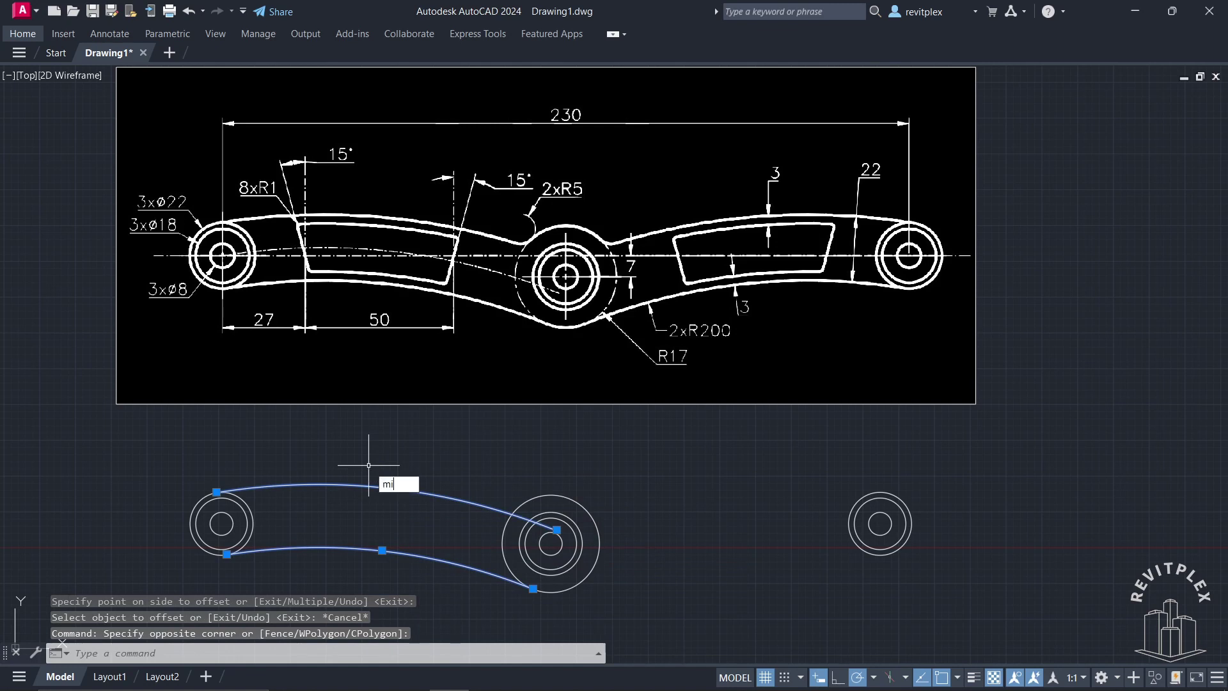
pyautogui.press('Return')
pyautogui.click(550, 545)
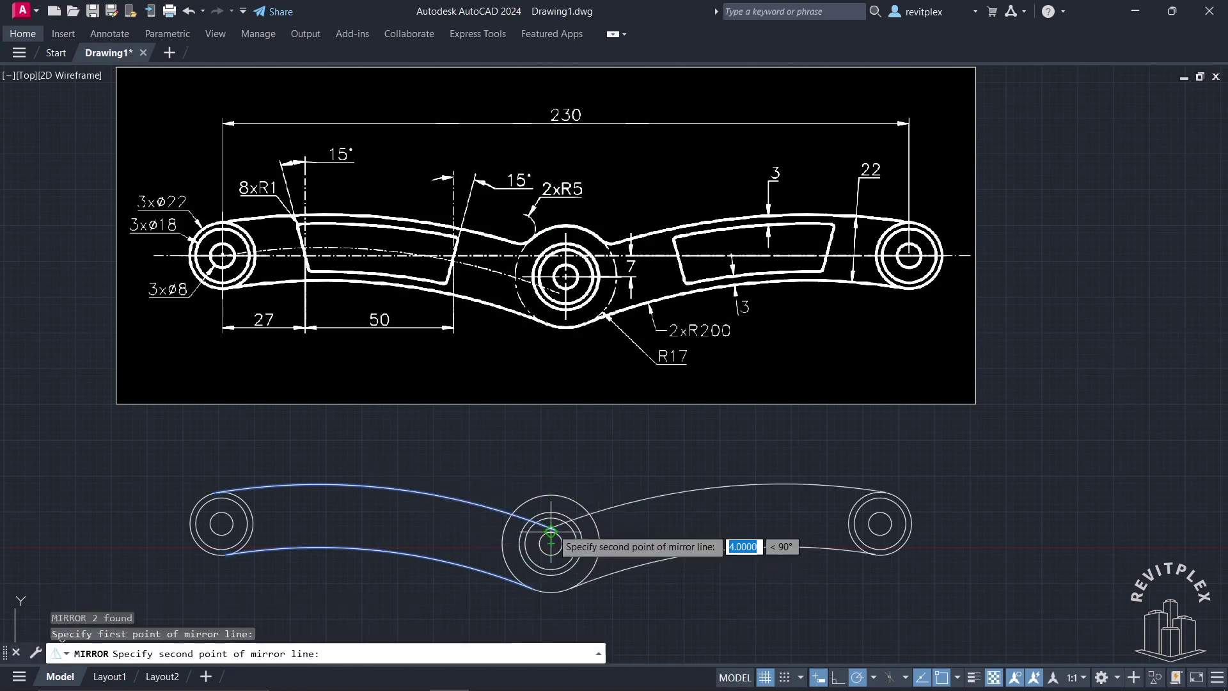
pyautogui.click(550, 519)
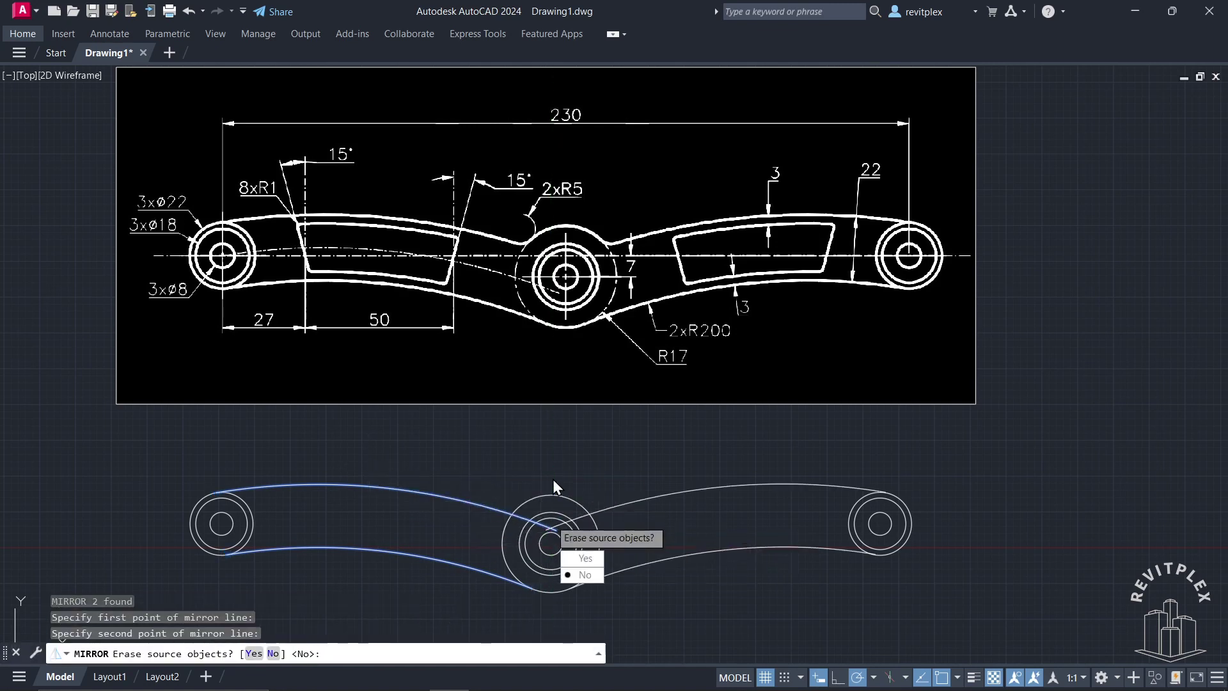
pyautogui.press('Return')
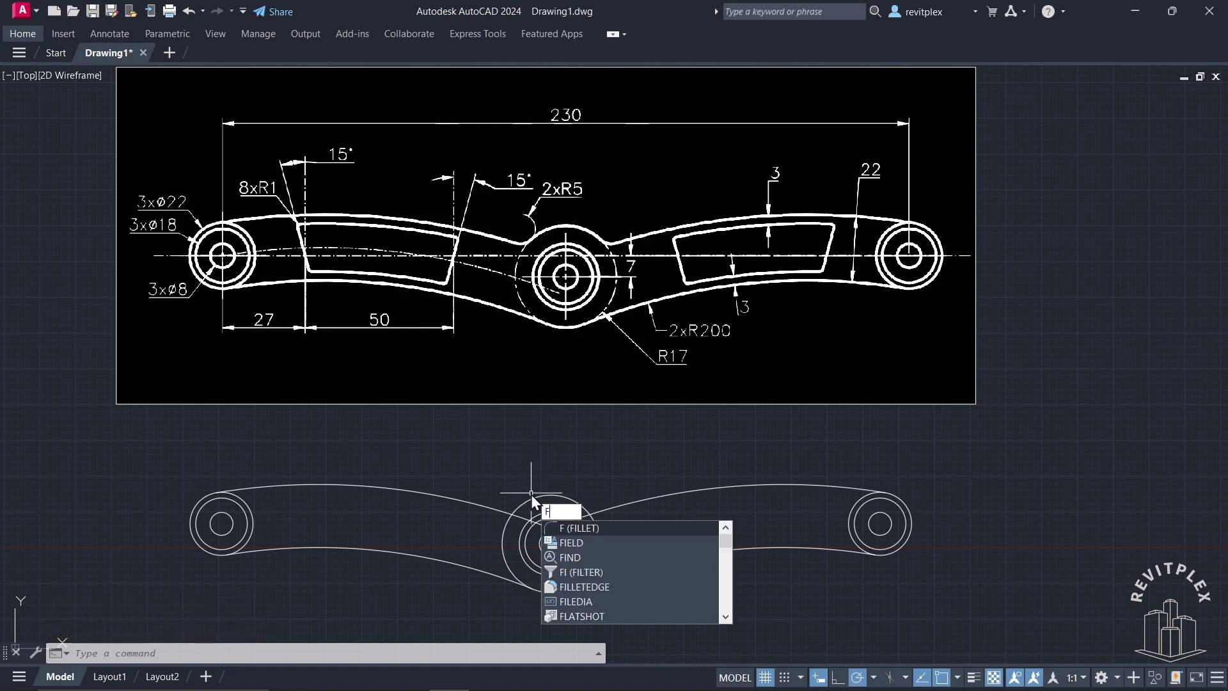
# Fillet the upper arcs of both arms to the middle radius 17 circle with a radius of 5
pyautogui.press('Return')
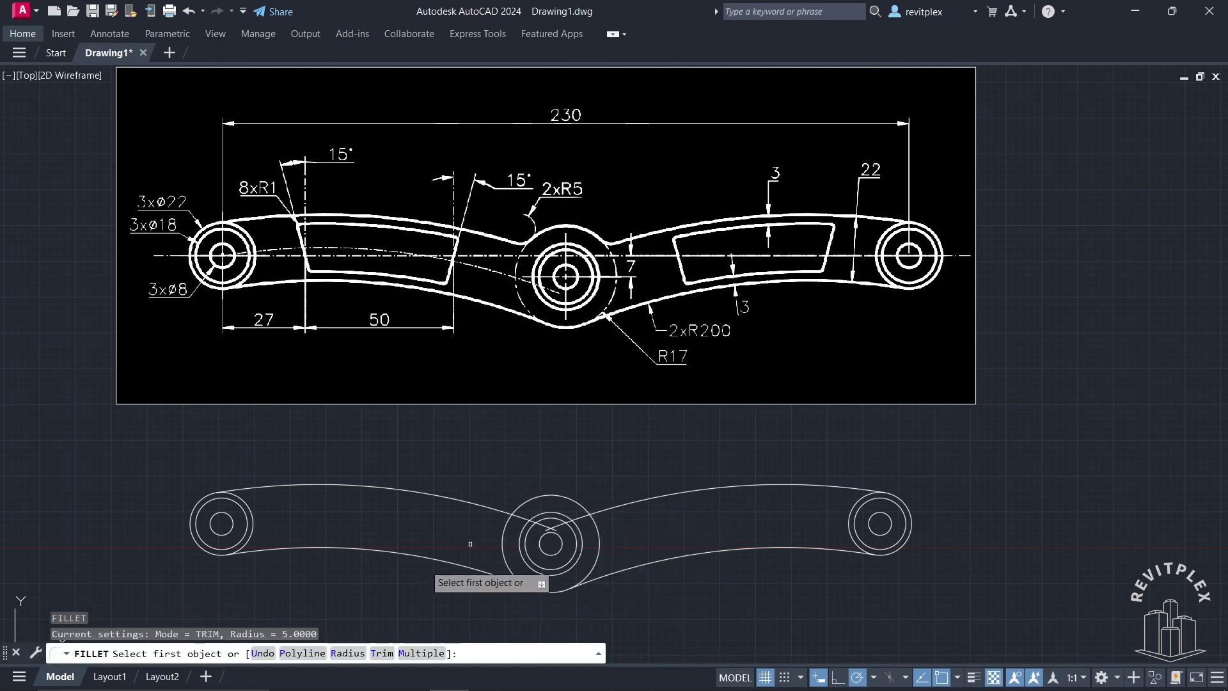
pyautogui.click(523, 499)
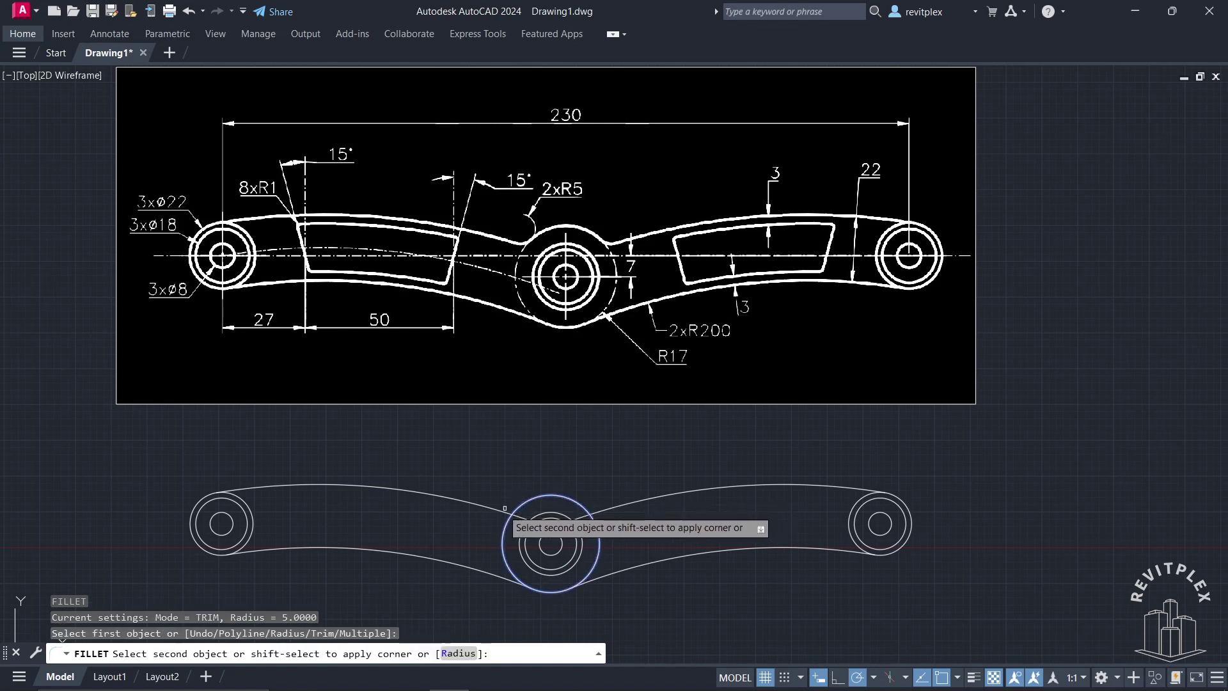
pyautogui.click(635, 504)
pyautogui.press('Return')
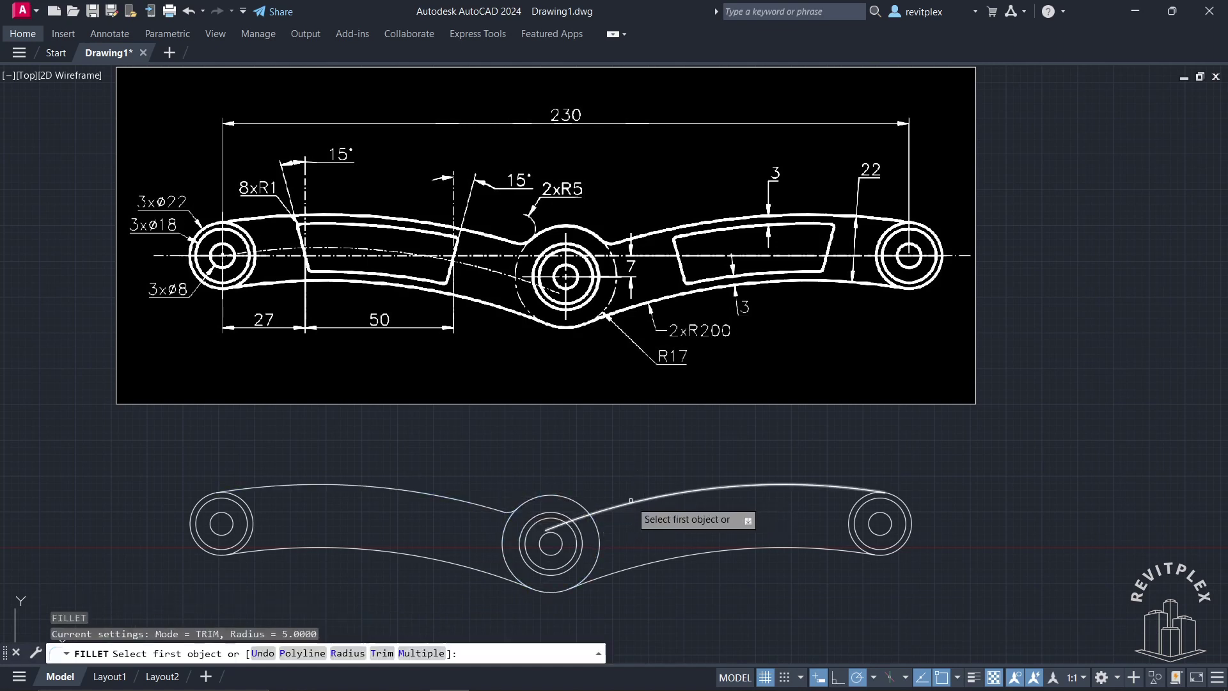
pyautogui.click(636, 506)
pyautogui.click(575, 500)
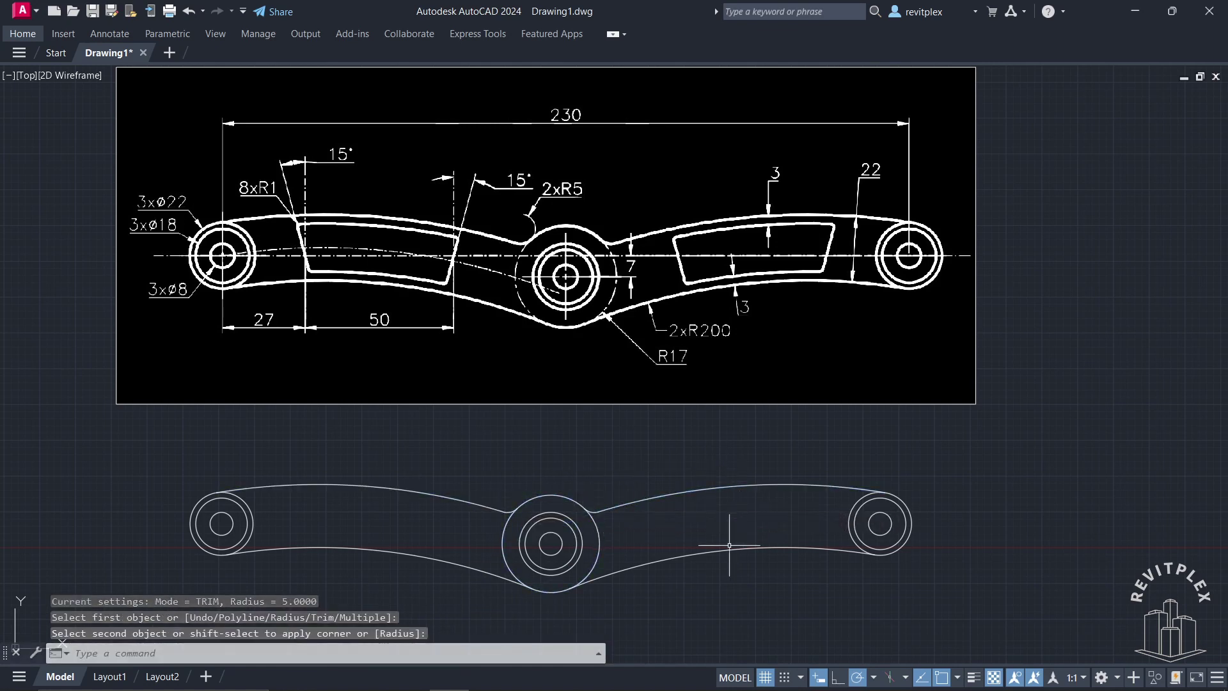
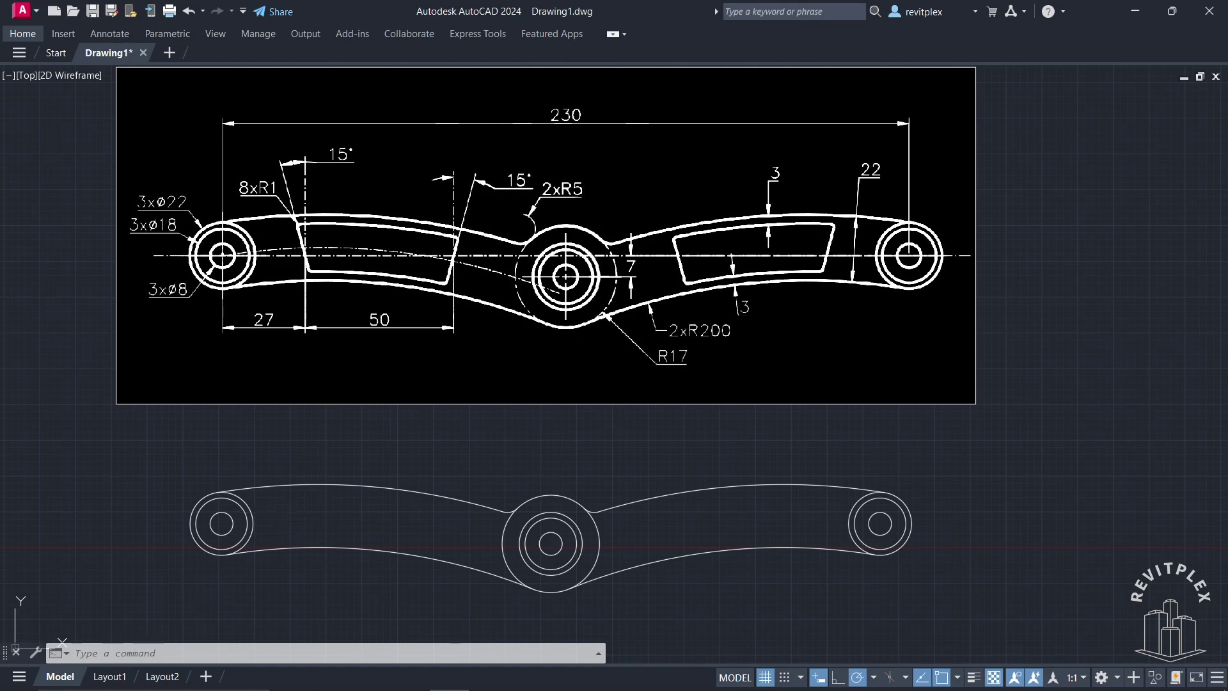
# Draw a vertical line about 27.4 long upward from the left boss's centre
pyautogui.write('l')
pyautogui.press('Return')
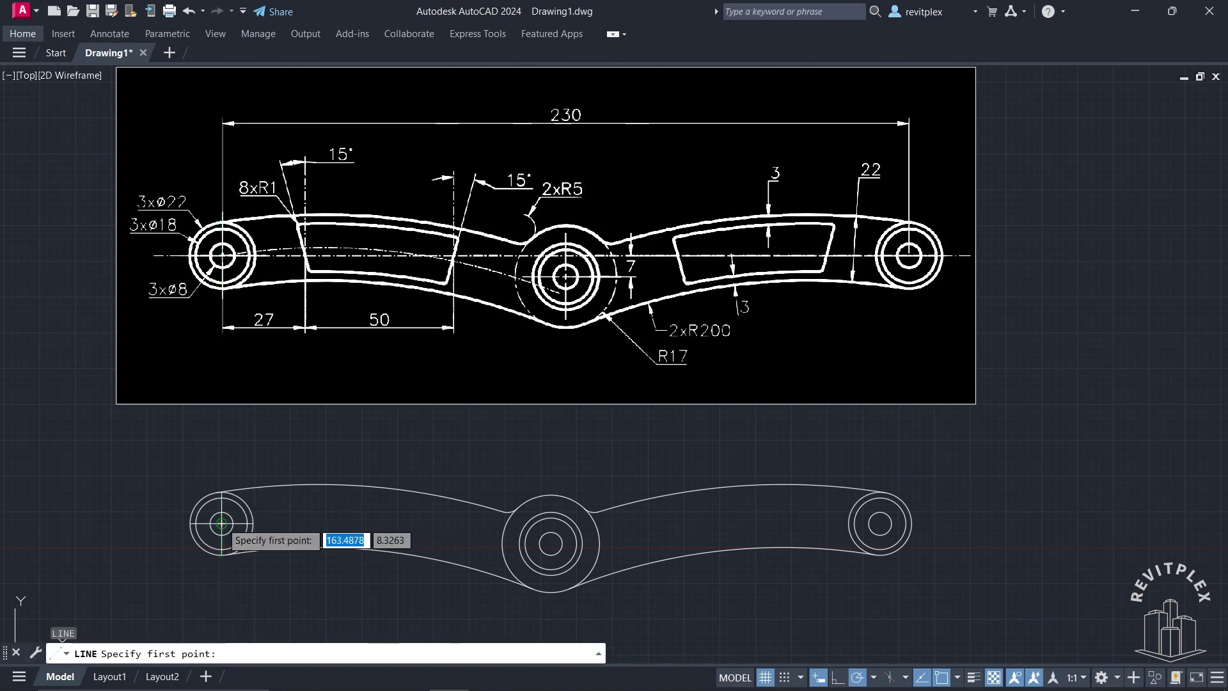
pyautogui.click(221, 523)
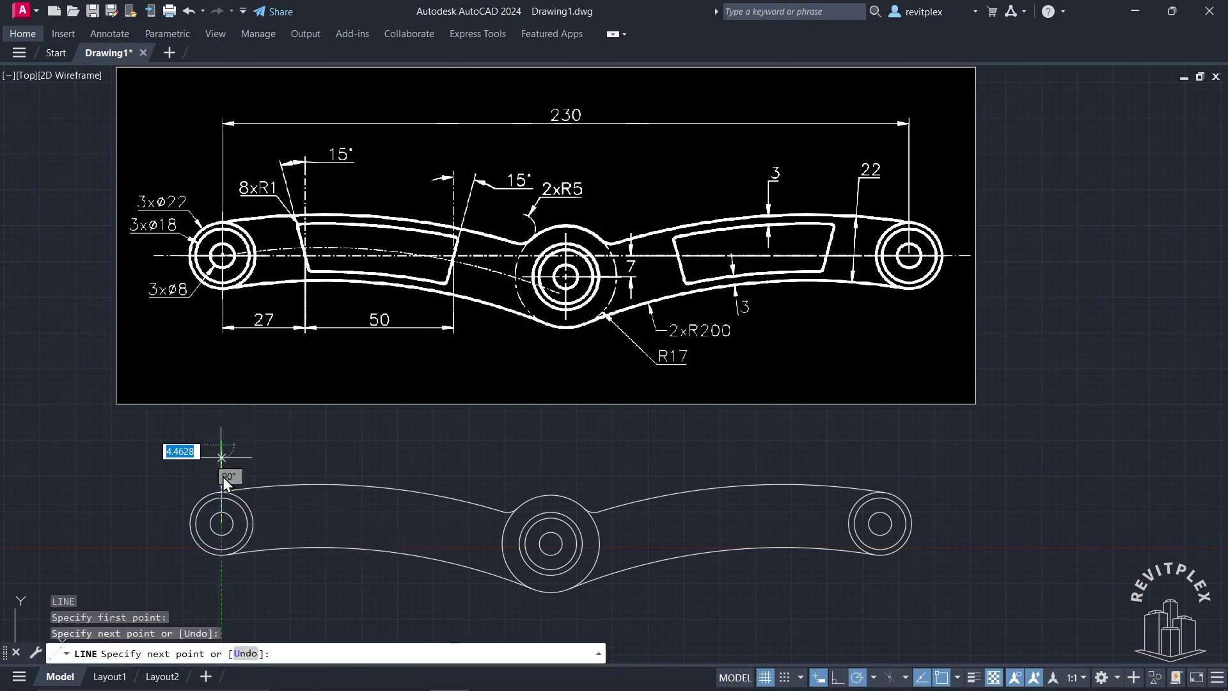
pyautogui.click(221, 446)
pyautogui.press('Escape')
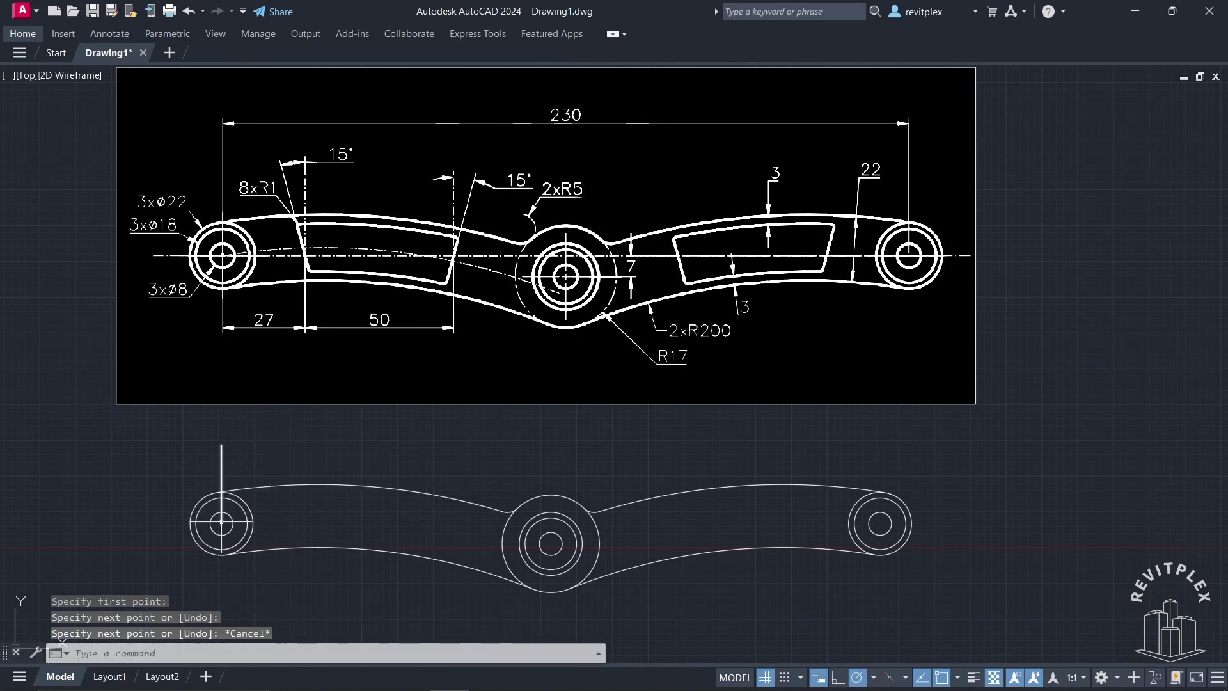
# Stretch the vertical line's lower end straight down to below the left boss
pyautogui.click(221, 523)
pyautogui.click(222, 523)
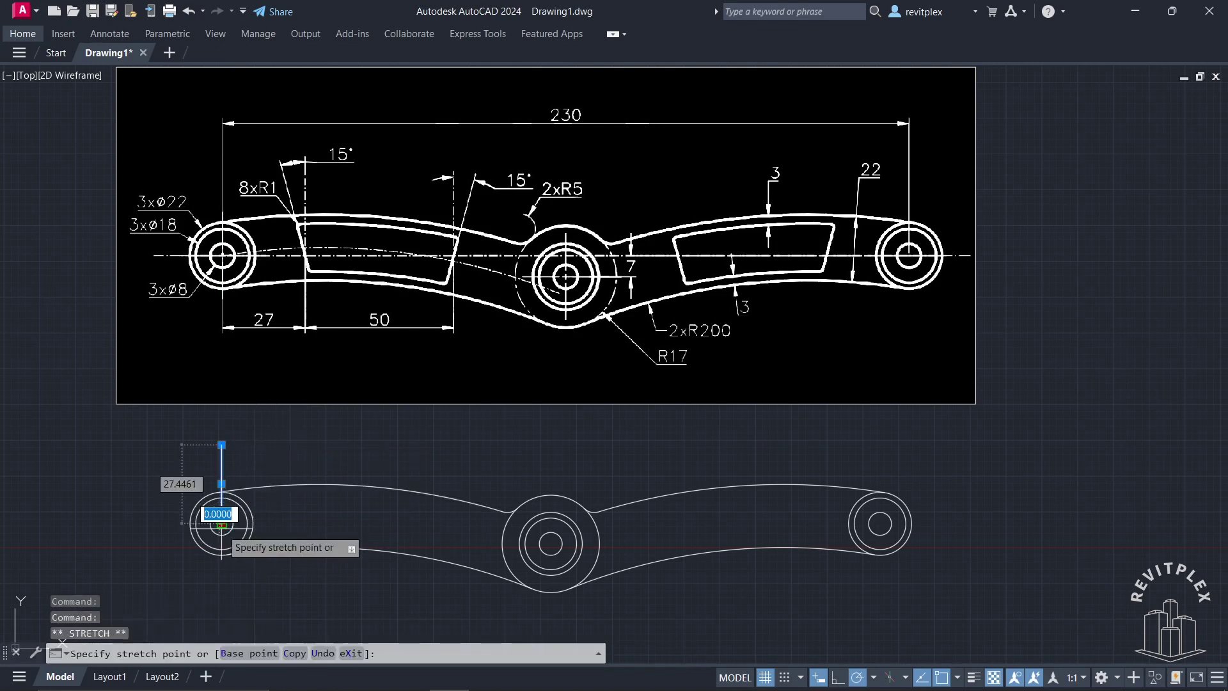
pyautogui.click(221, 598)
pyautogui.click(331, 565)
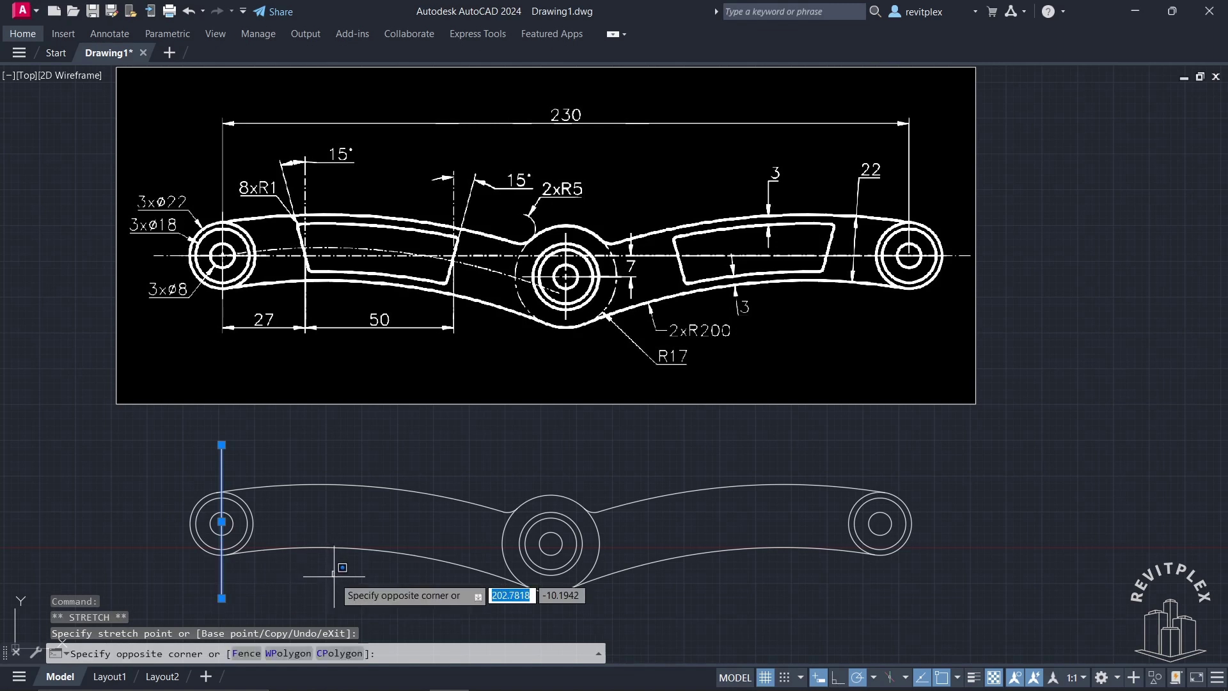
pyautogui.click(333, 566)
pyautogui.write('l')
pyautogui.press('Return')
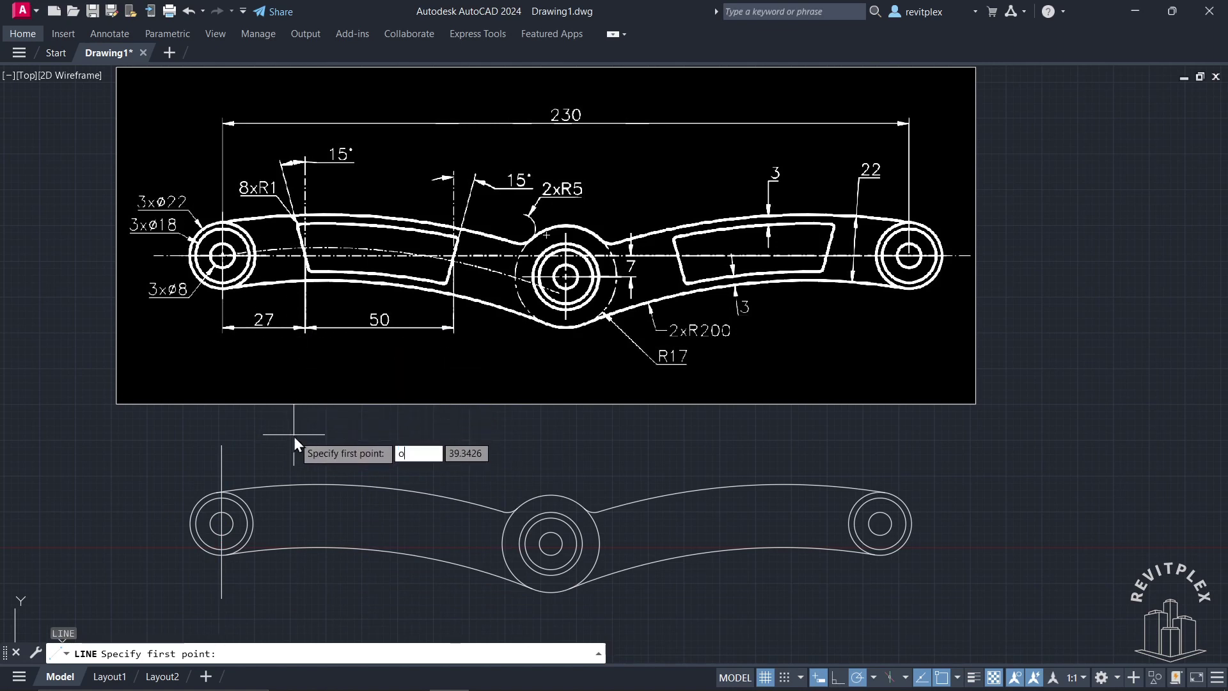
pyautogui.write('o')
pyautogui.press('Return')
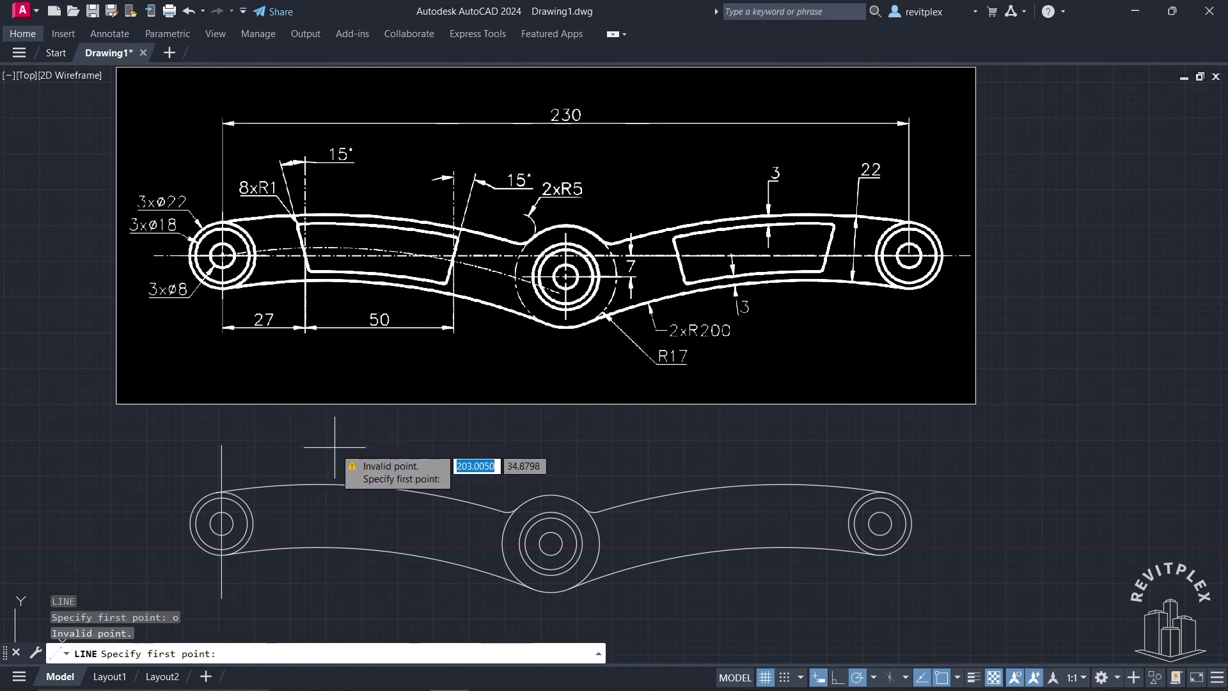
pyautogui.press('Escape')
# Offset the vertical line through the left boss 27 to the right
pyautogui.write('o')
pyautogui.press('Return')
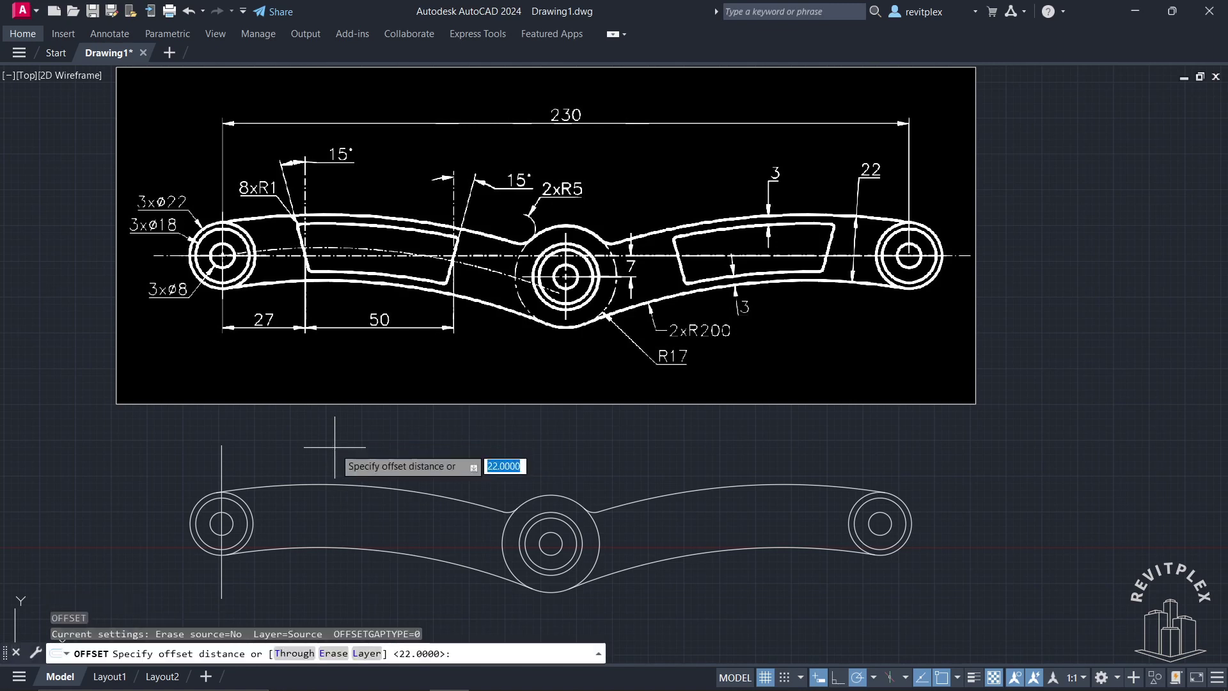
pyautogui.write('27')
pyautogui.press('Return')
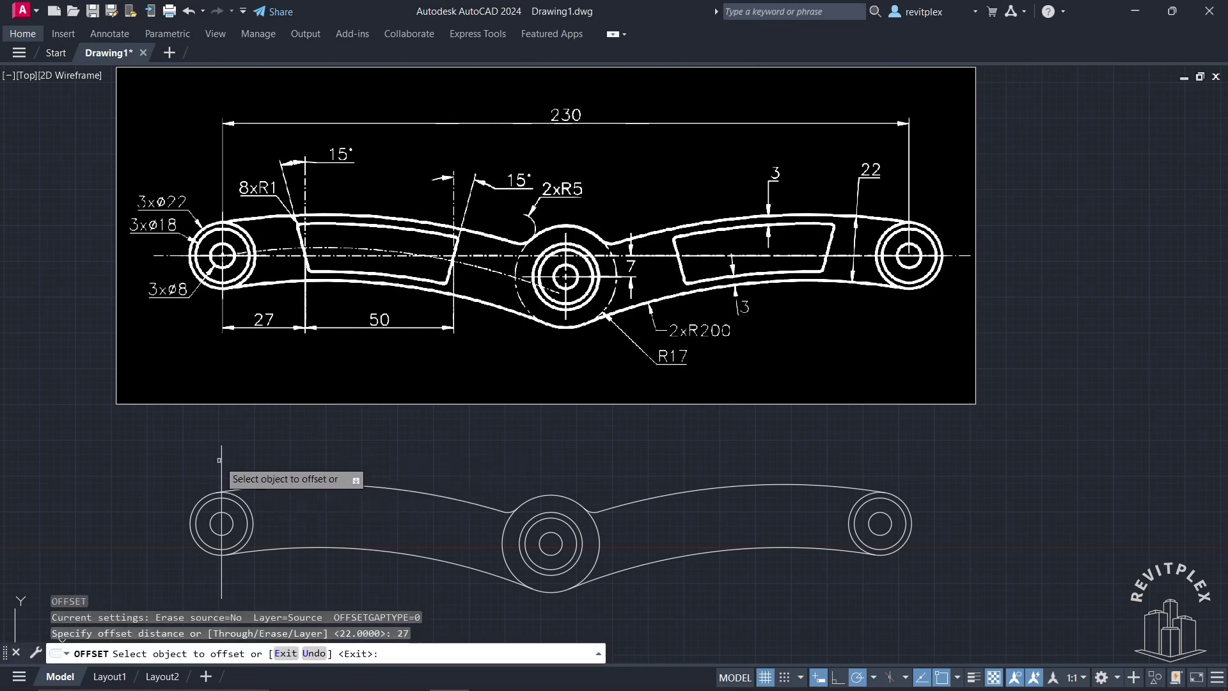
pyautogui.click(221, 458)
pyautogui.click(333, 456)
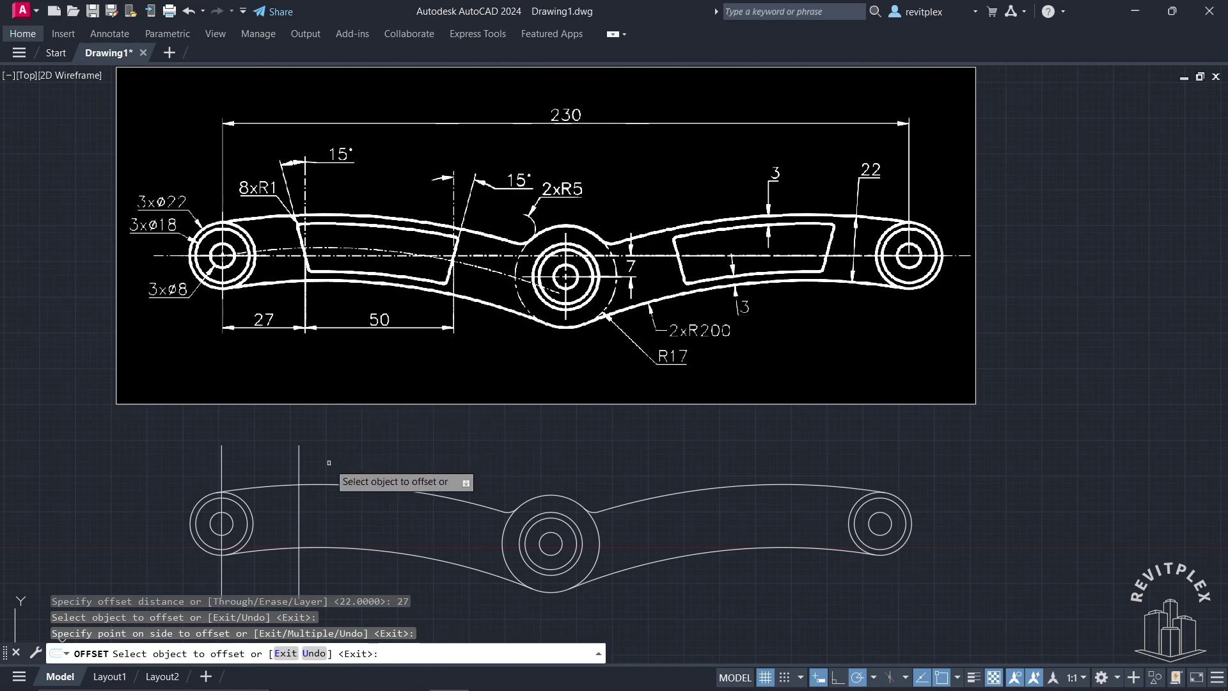
pyautogui.press('Escape')
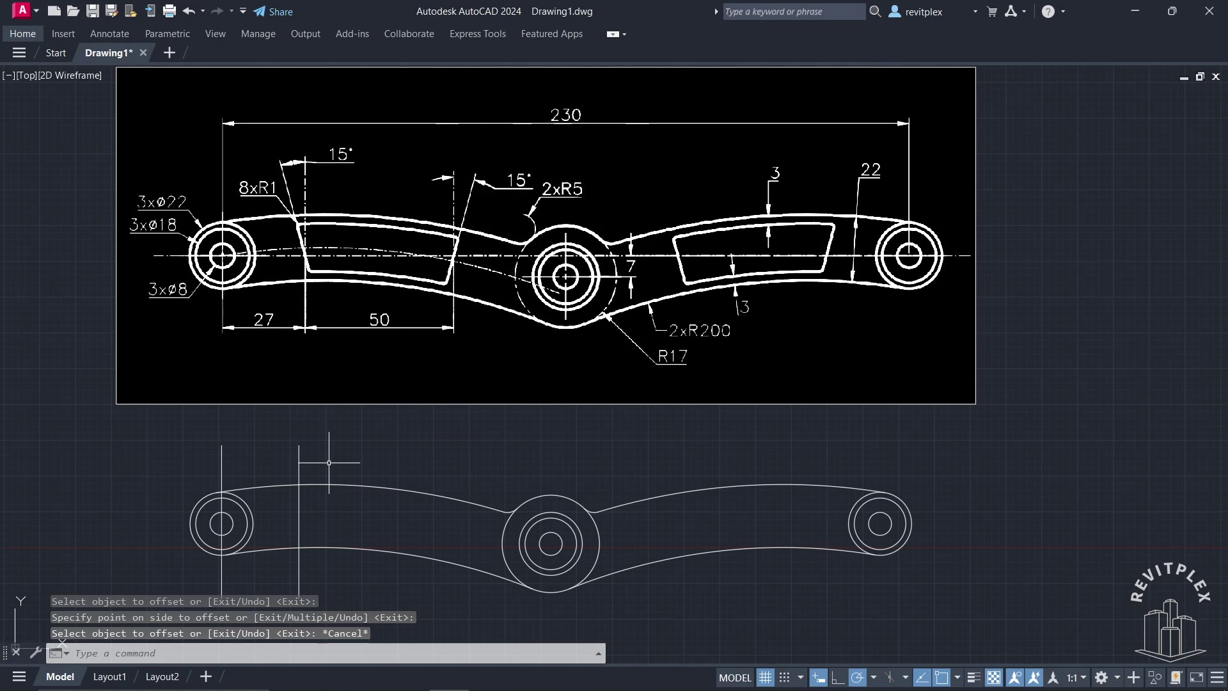
pyautogui.press('Return')
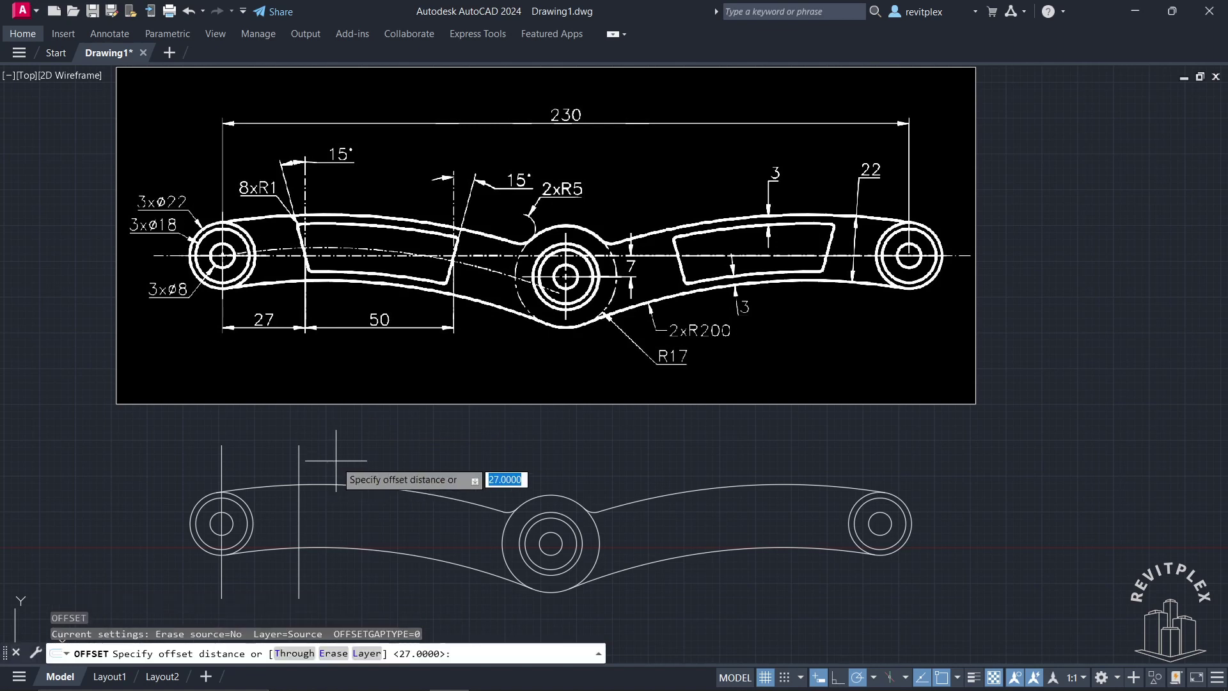
pyautogui.write('5')
pyautogui.press('Return')
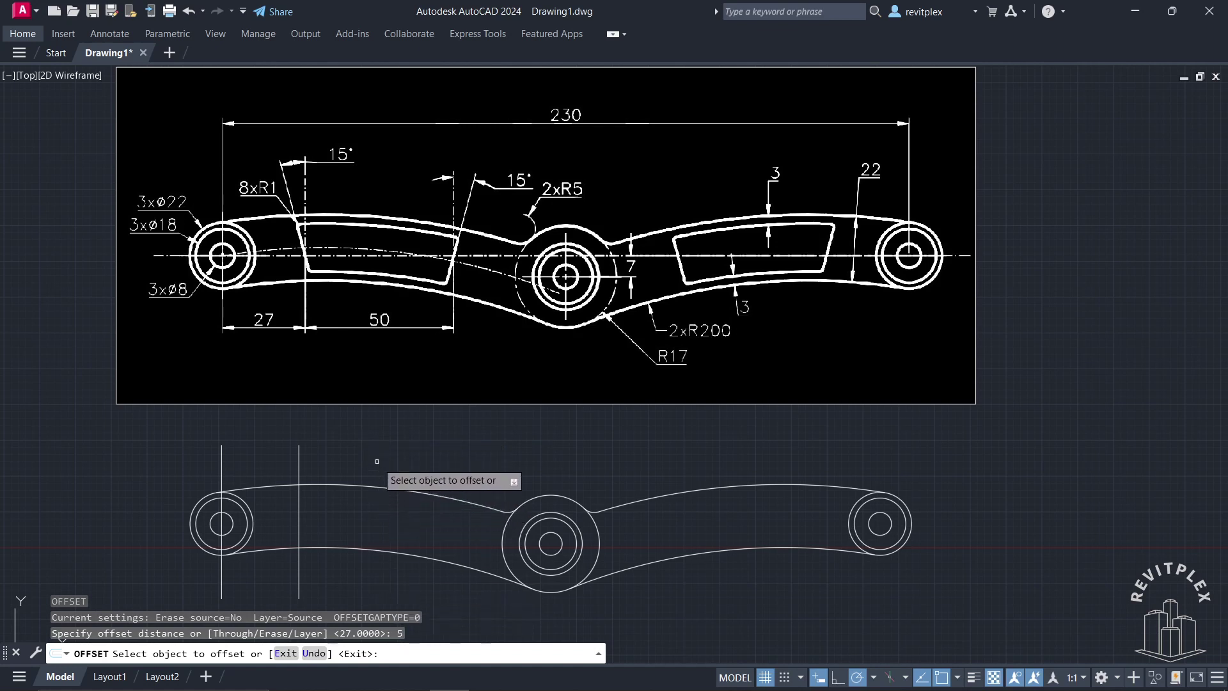
pyautogui.press('Return')
# Offset the vertical line crossing the left arm beside the left boss 50 to the right
pyautogui.press('Return')
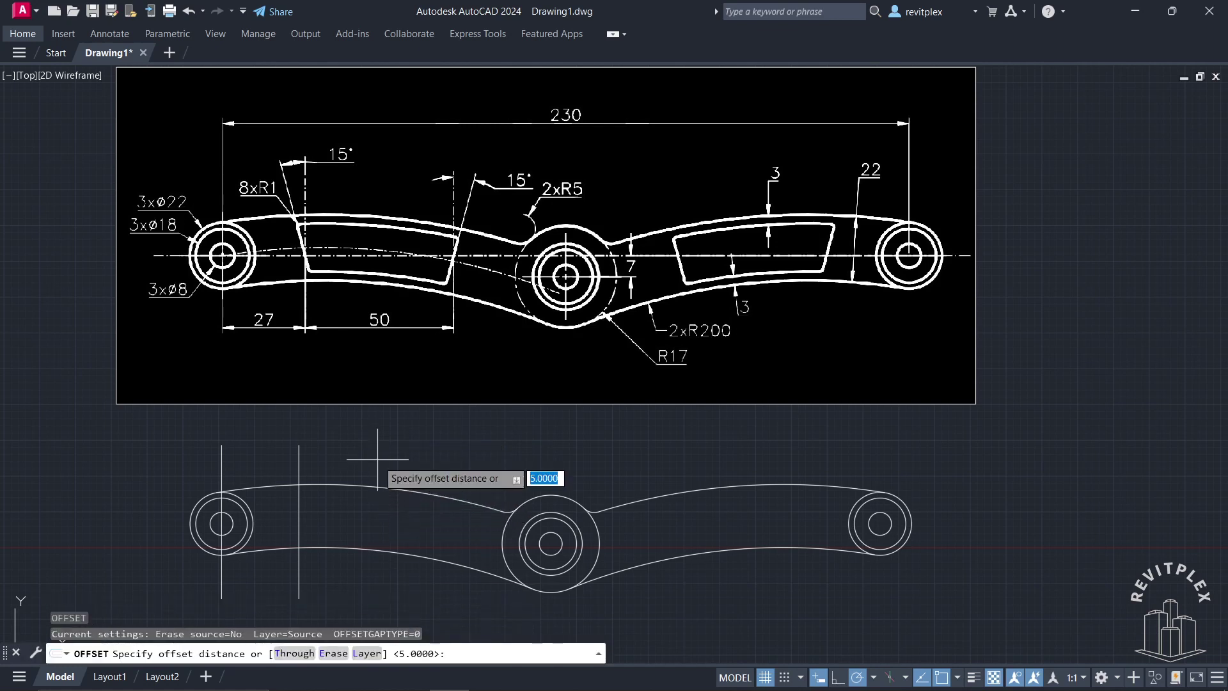
pyautogui.write('50')
pyautogui.press('Return')
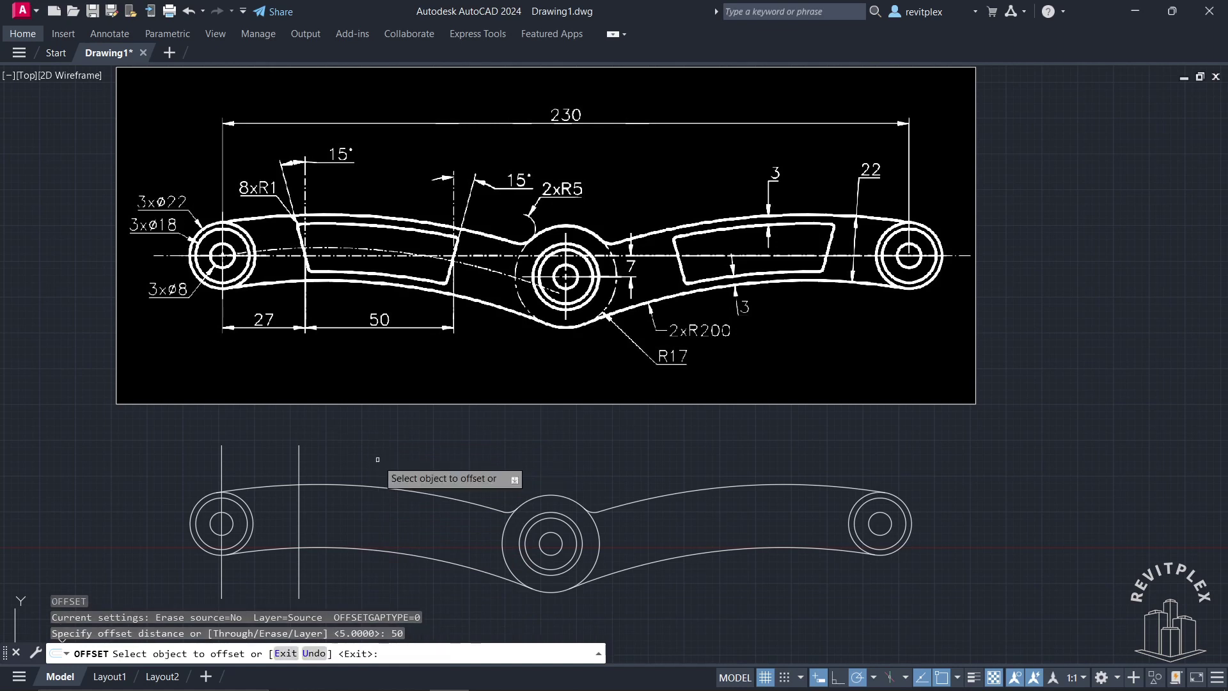
pyautogui.click(299, 489)
pyautogui.click(486, 463)
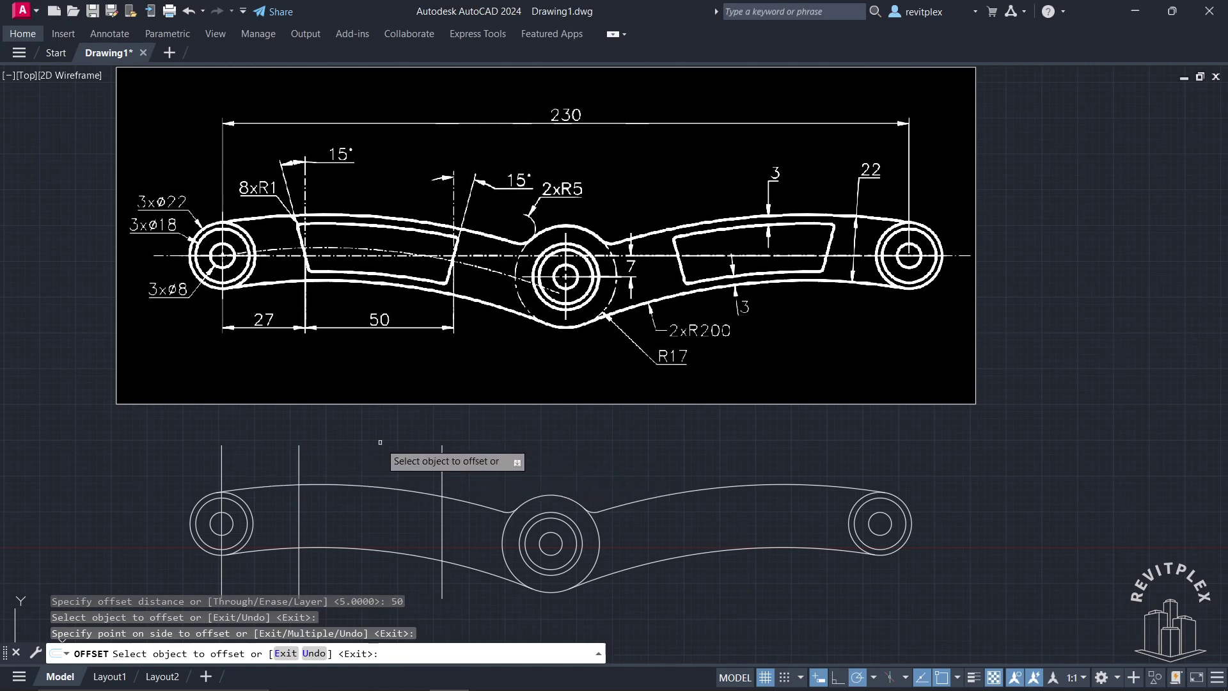
pyautogui.press('Return')
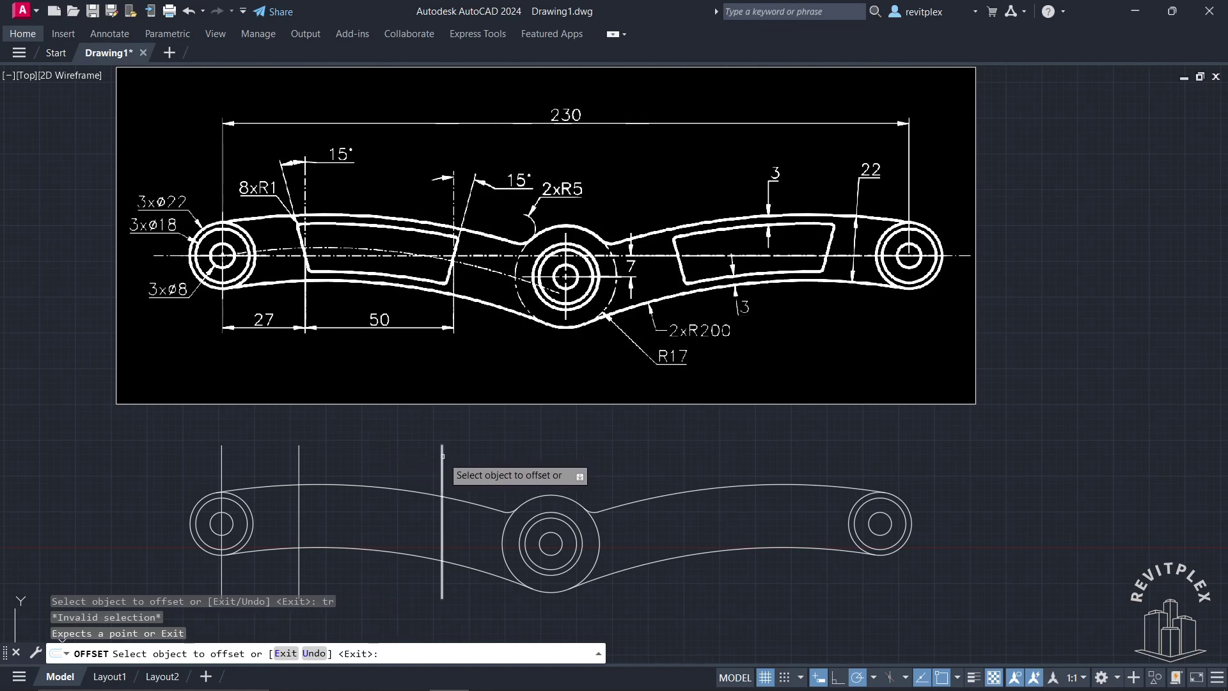
# Trim the two offset vertical lines to the left arm's upper and lower arcs and delete the vertical line through the left boss
pyautogui.press('Escape')
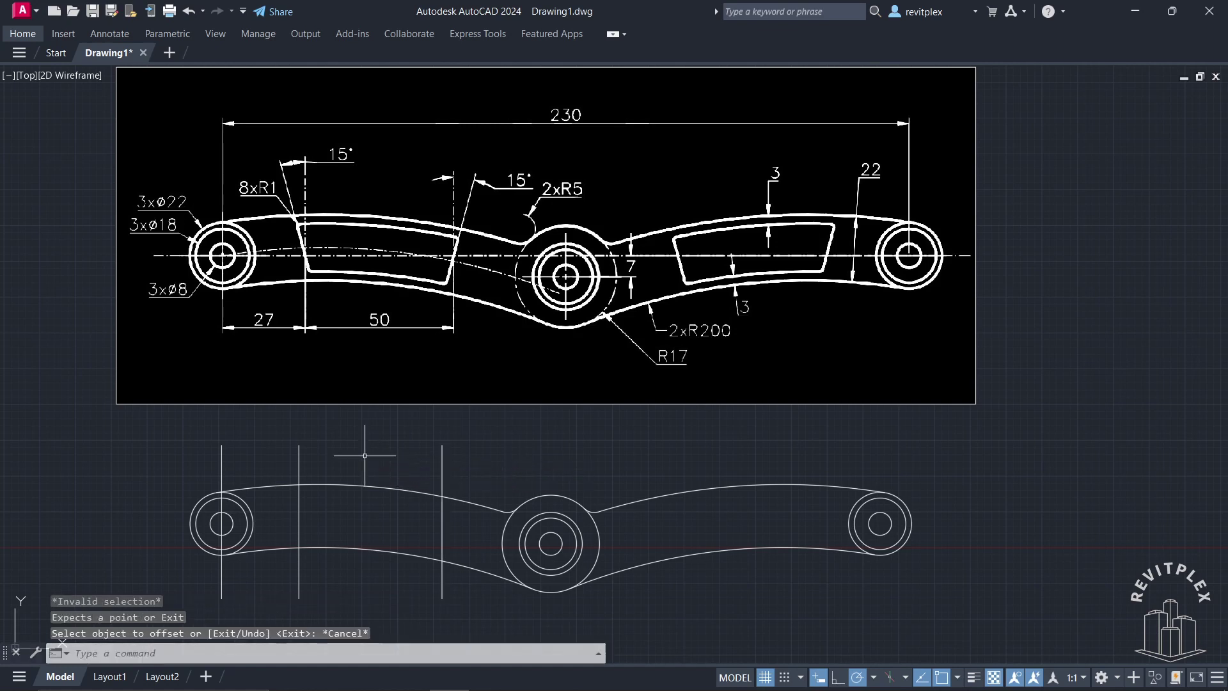
pyautogui.write('tr')
pyautogui.press('Return')
pyautogui.click(451, 461)
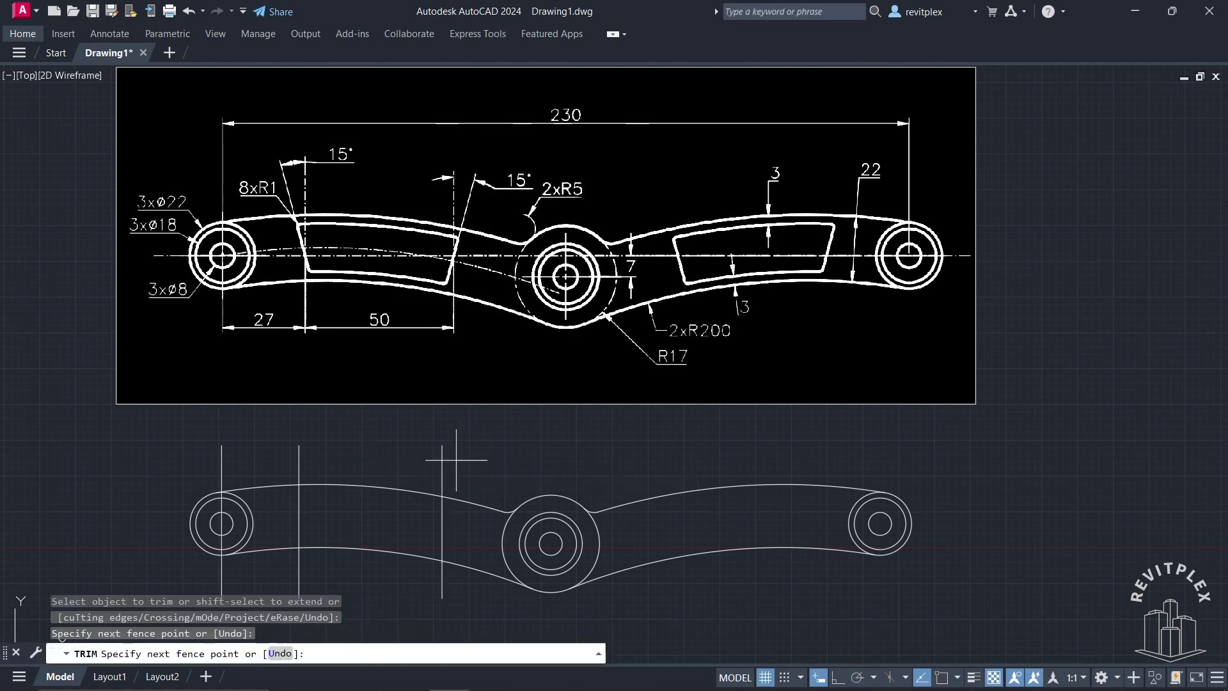
pyautogui.click(287, 460)
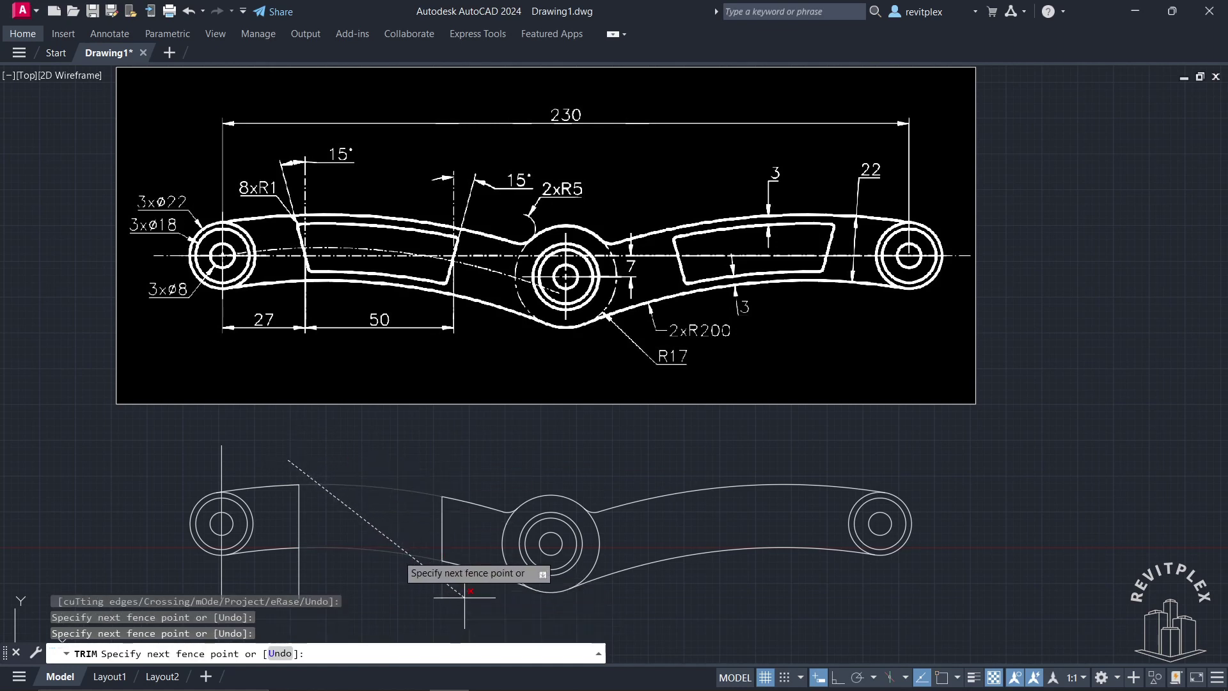
pyautogui.press('Return')
pyautogui.click(475, 589)
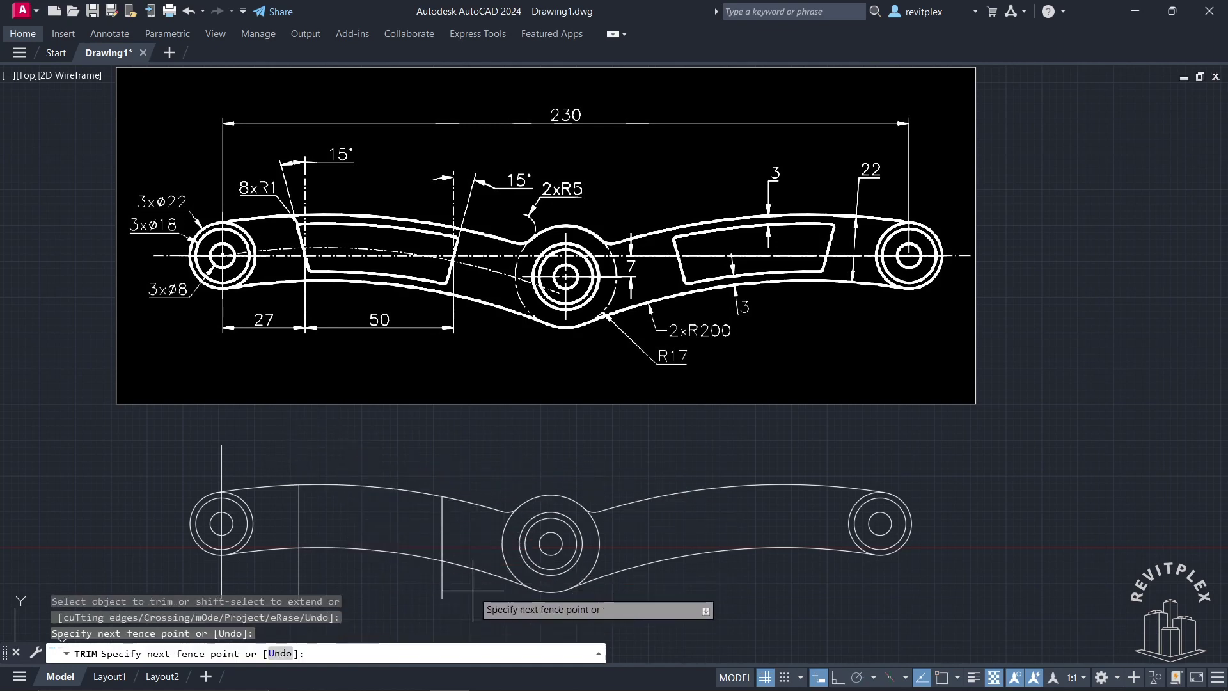
pyautogui.click(434, 589)
pyautogui.press('Return')
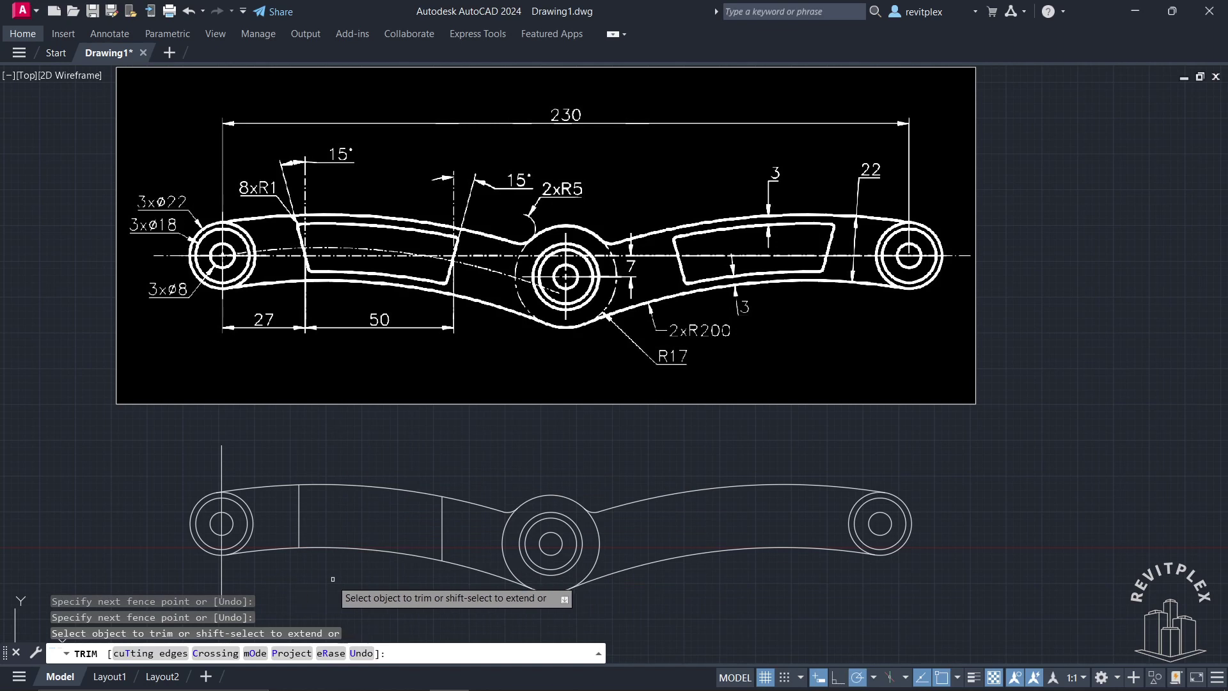
pyautogui.press('Escape')
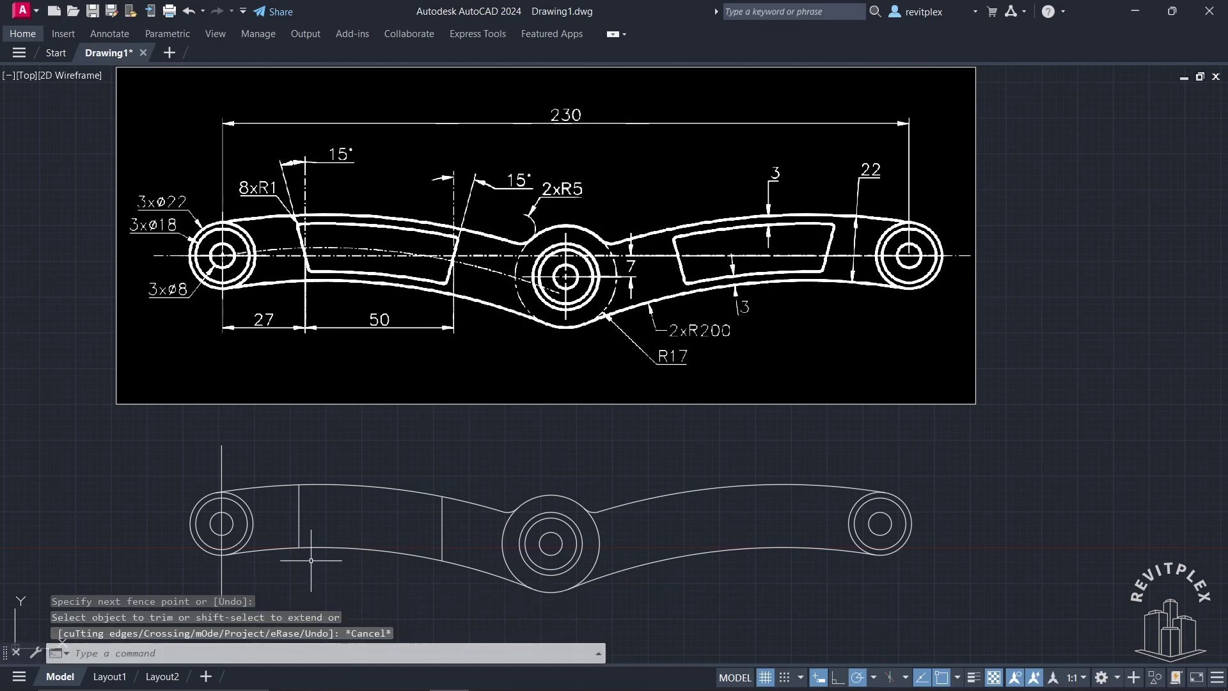
pyautogui.click(221, 447)
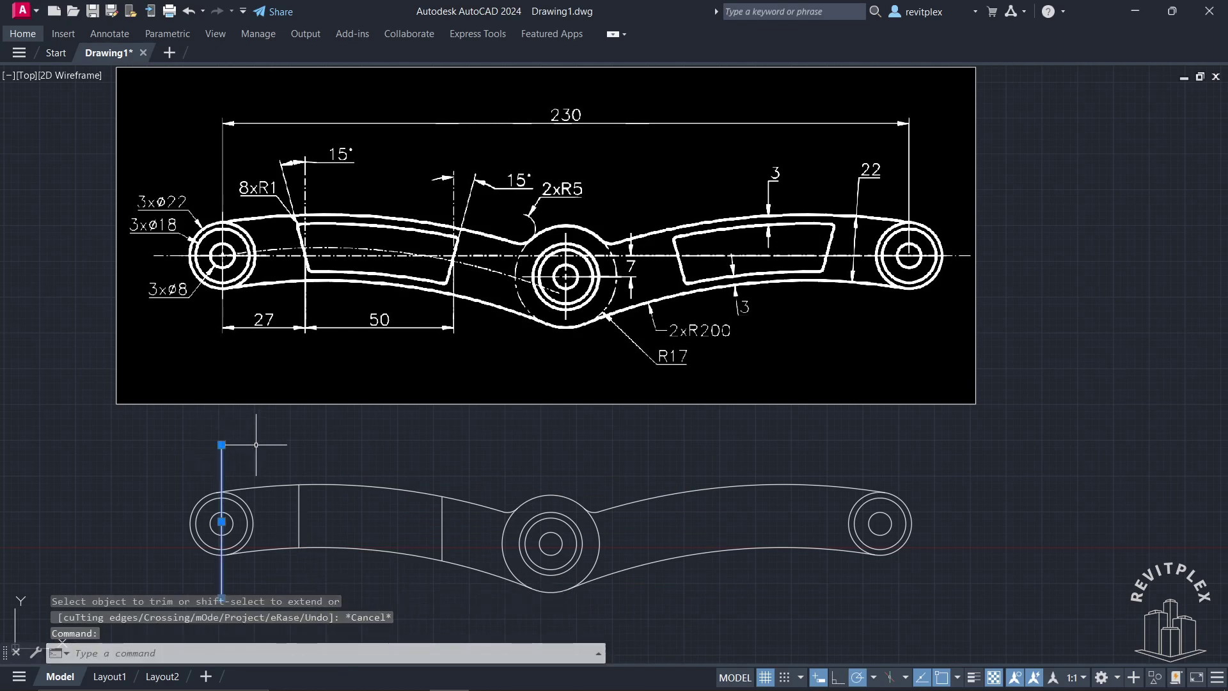
pyautogui.press('Delete')
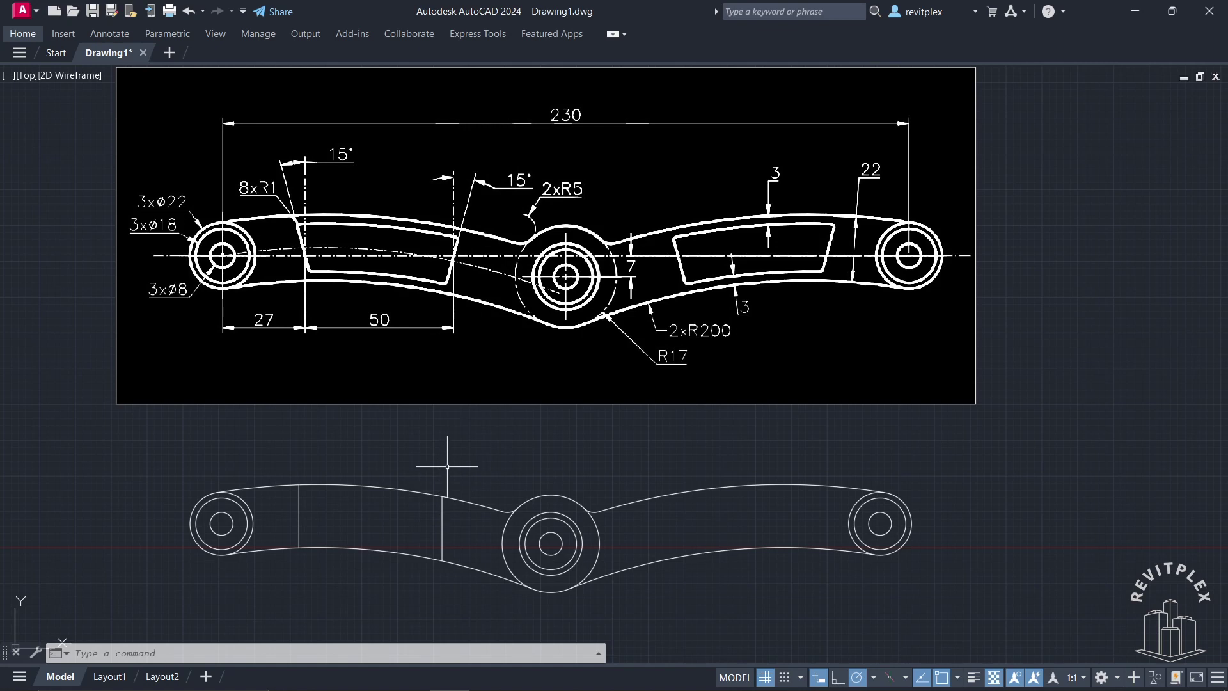
# Rotate the vertical line nearer the centre boss by -15 degrees about its midpoint
pyautogui.click(447, 518)
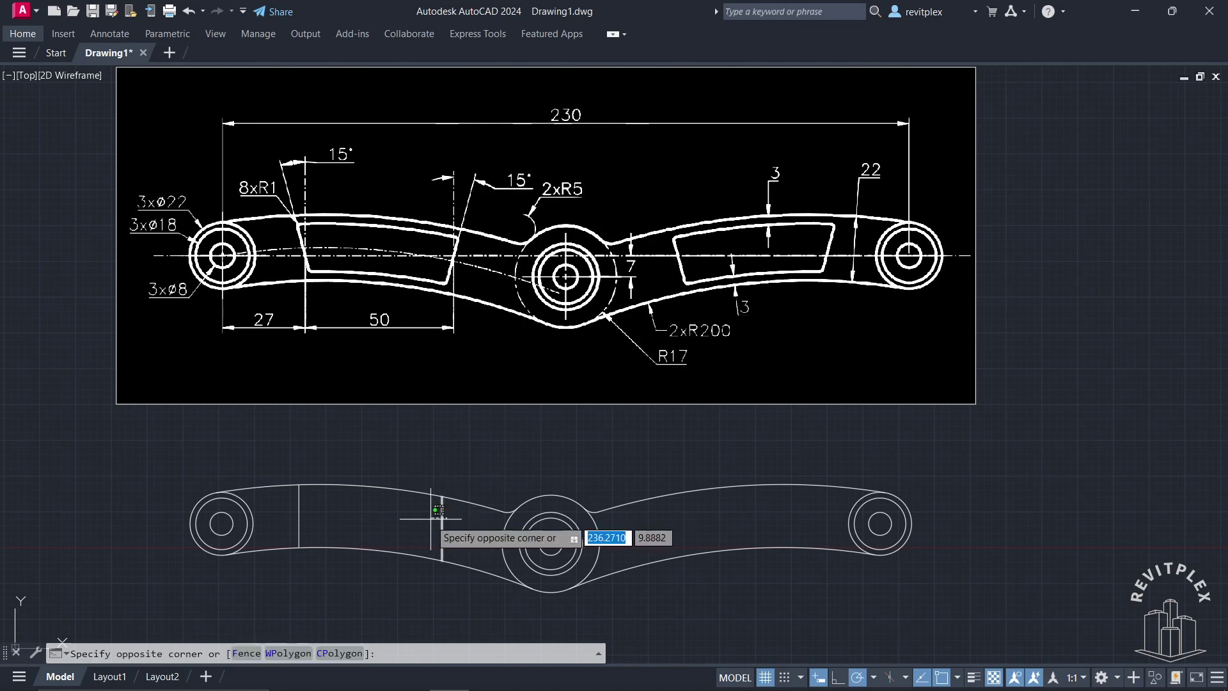
pyautogui.click(417, 519)
pyautogui.write('r')
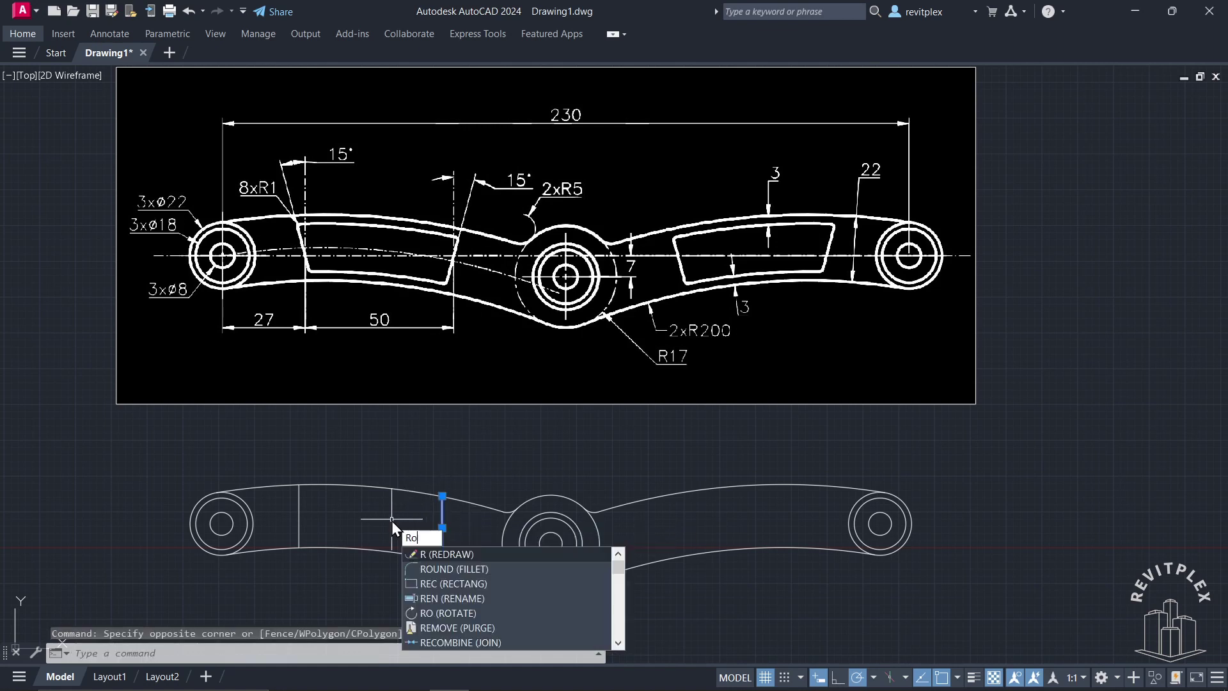
pyautogui.write('o')
pyautogui.press('Return')
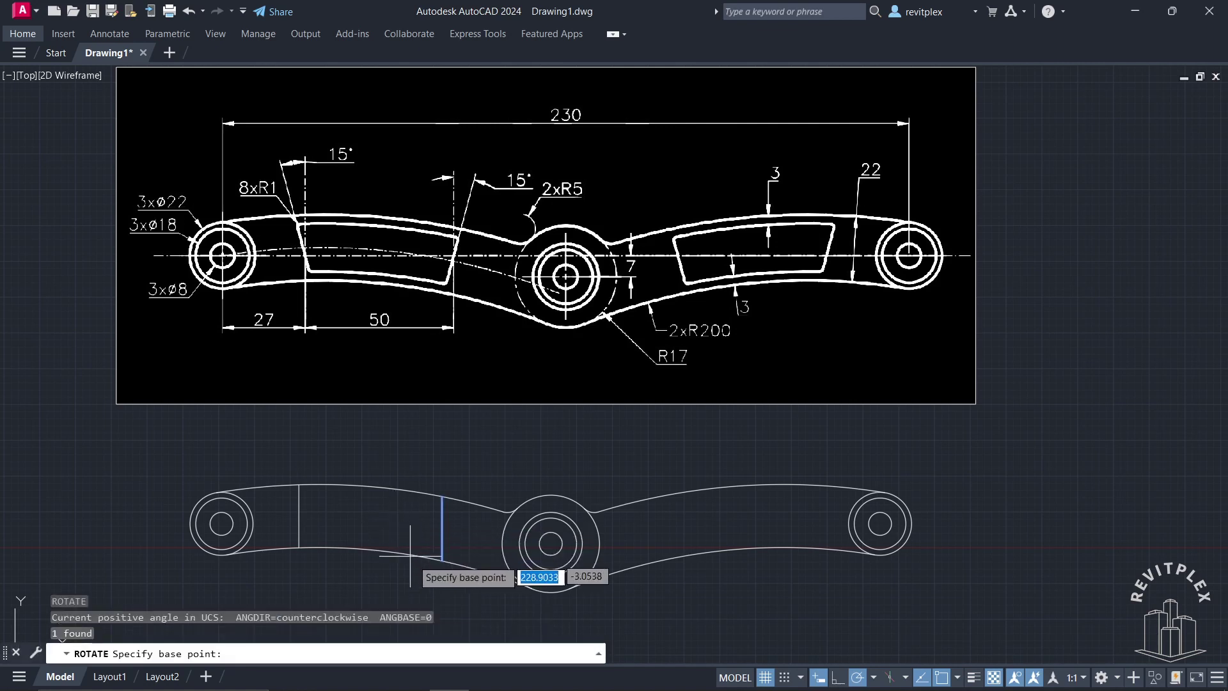
pyautogui.click(442, 528)
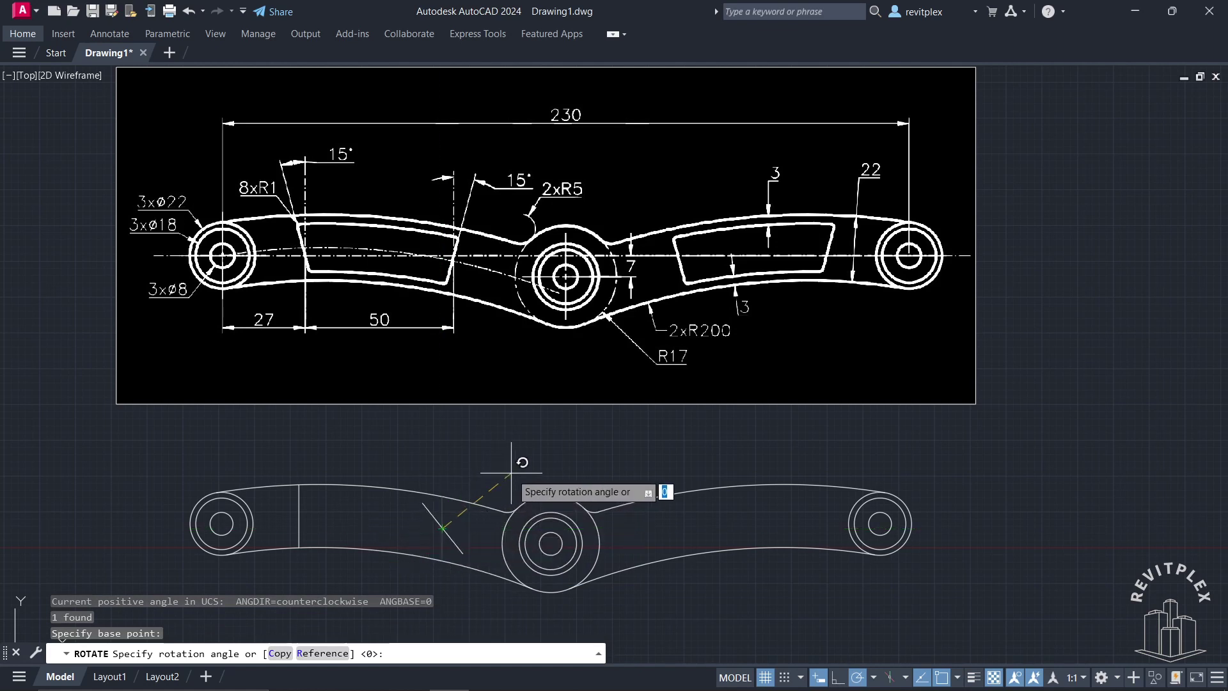
pyautogui.press('Return')
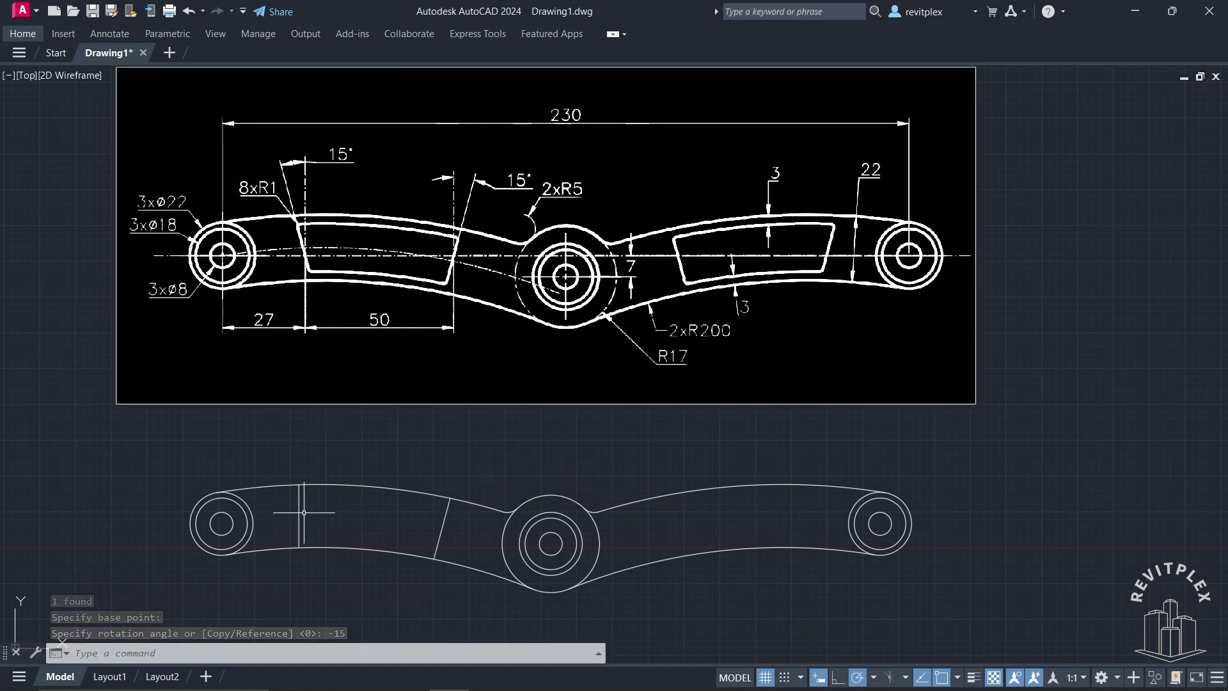
# Rotate the vertical line nearer the left boss by 15 degrees about its midpoint
pyautogui.click(337, 529)
pyautogui.click(304, 507)
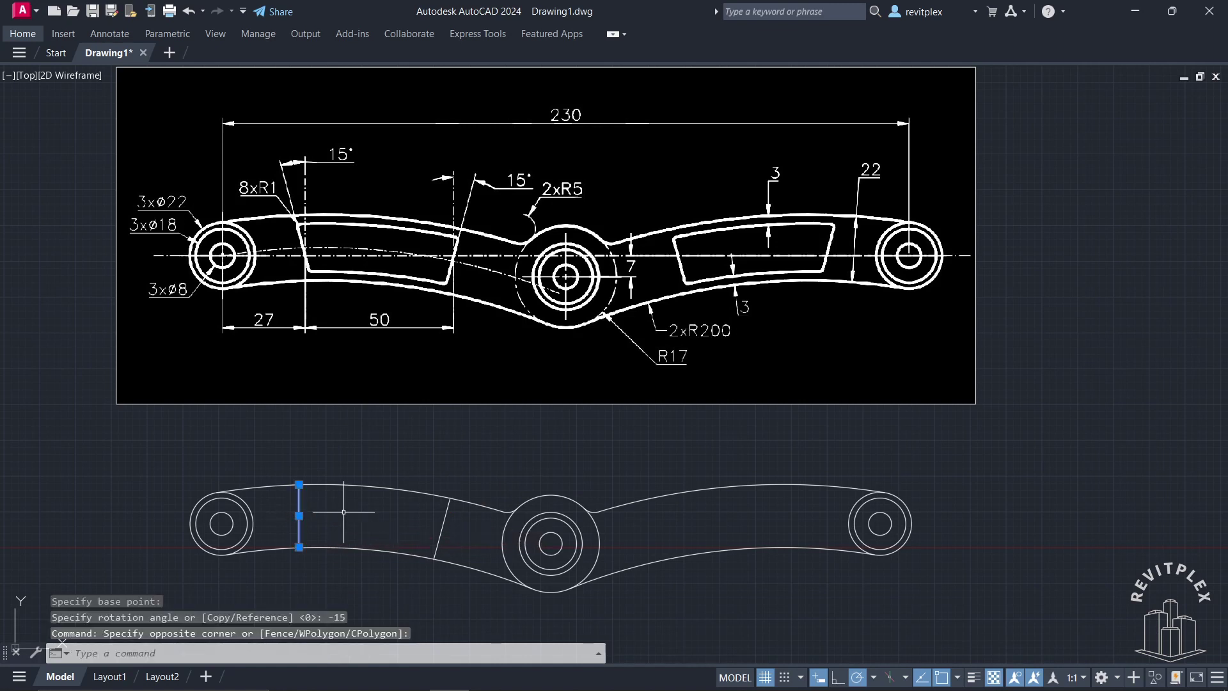
pyautogui.write('ro')
pyautogui.press('Return')
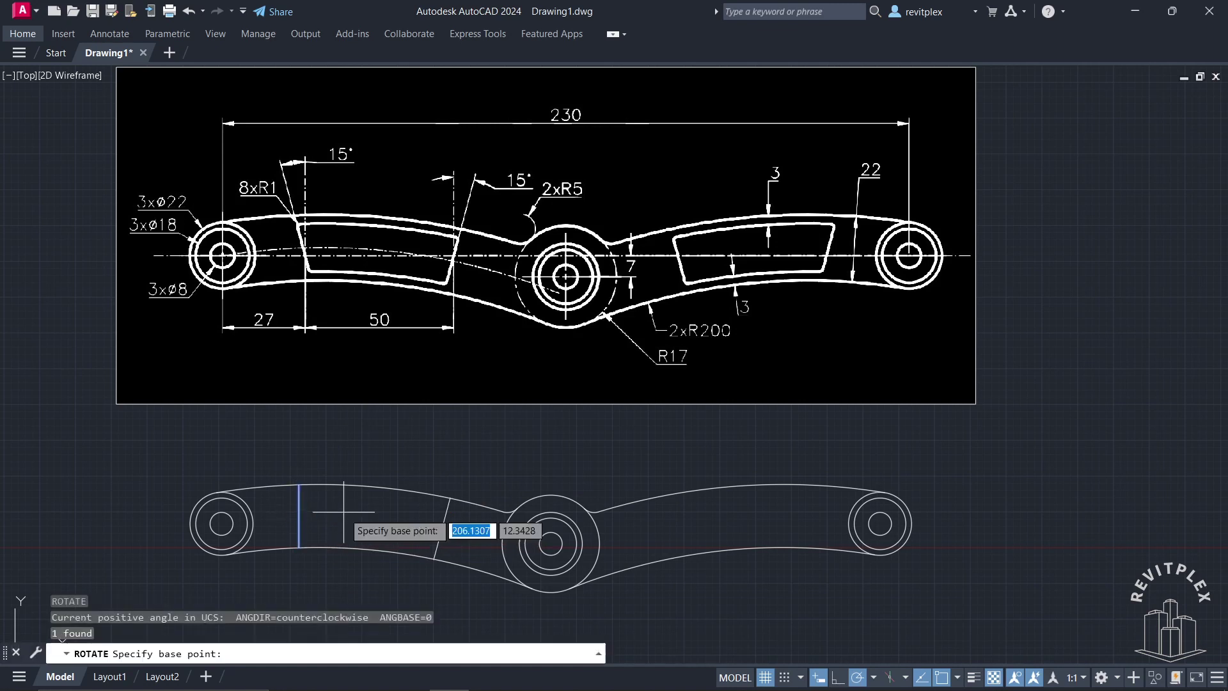
pyautogui.click(298, 514)
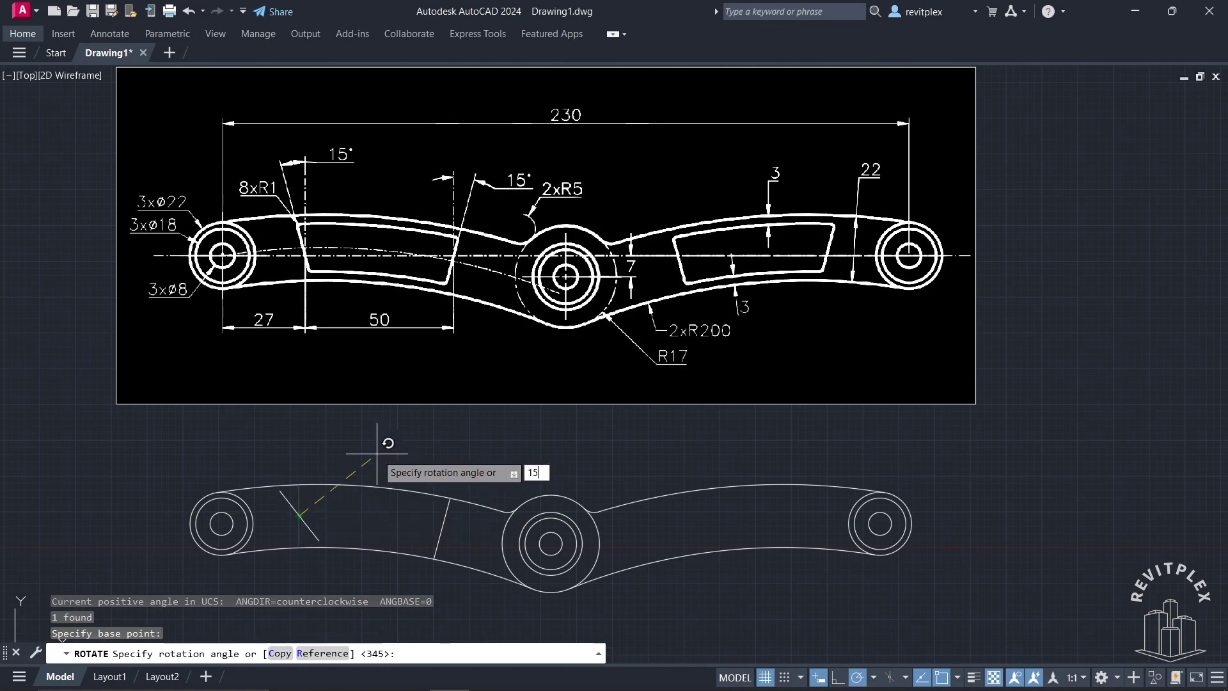
pyautogui.press('Return')
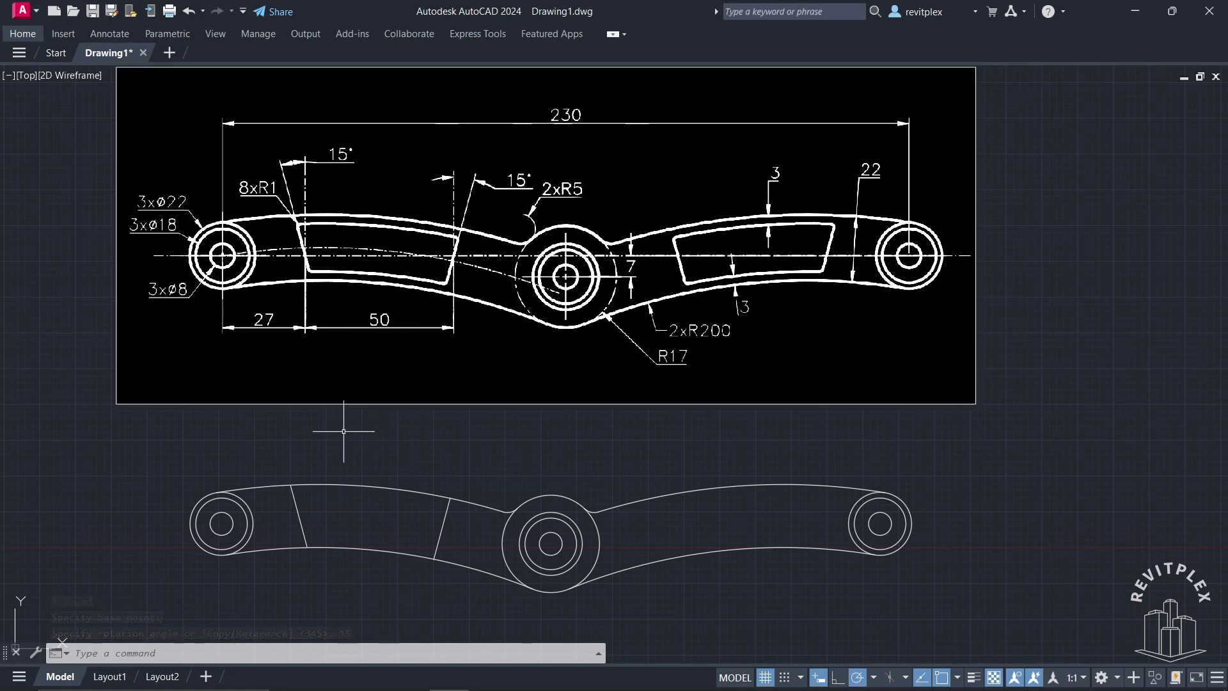
# Offset the left arm's upper and lower arcs 3 inward to form the slot's long edges
pyautogui.write('o')
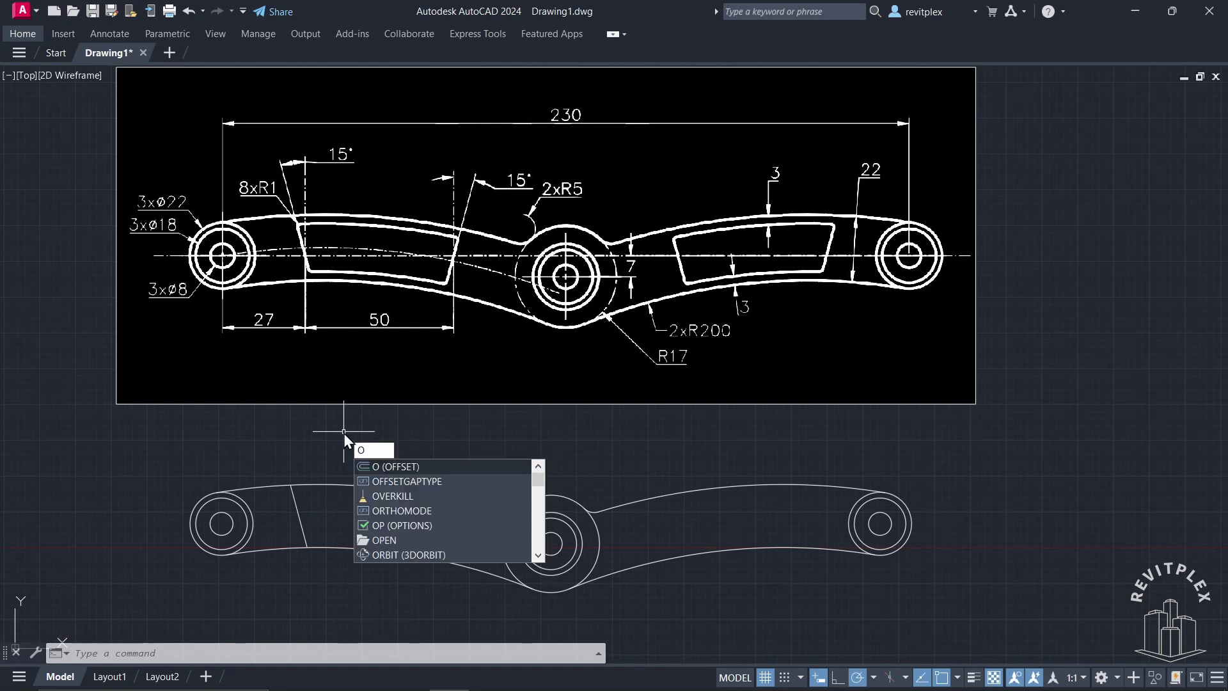
pyautogui.press('Return')
pyautogui.write('3')
pyautogui.press('Return')
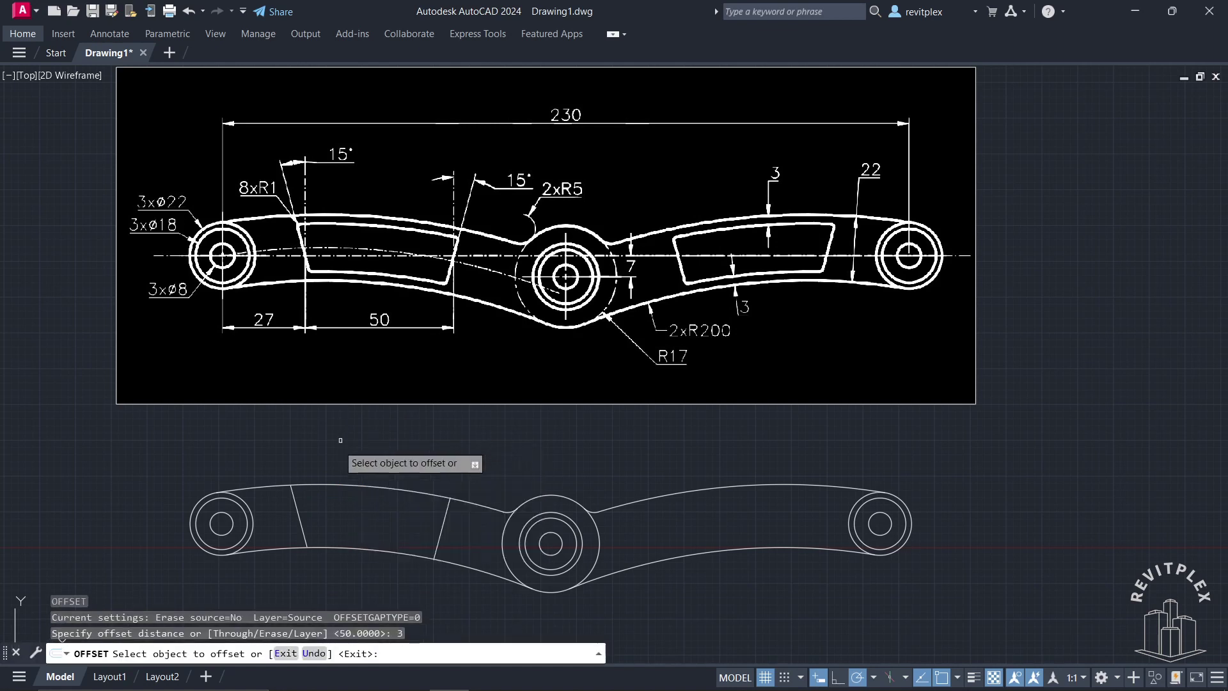
pyautogui.click(334, 486)
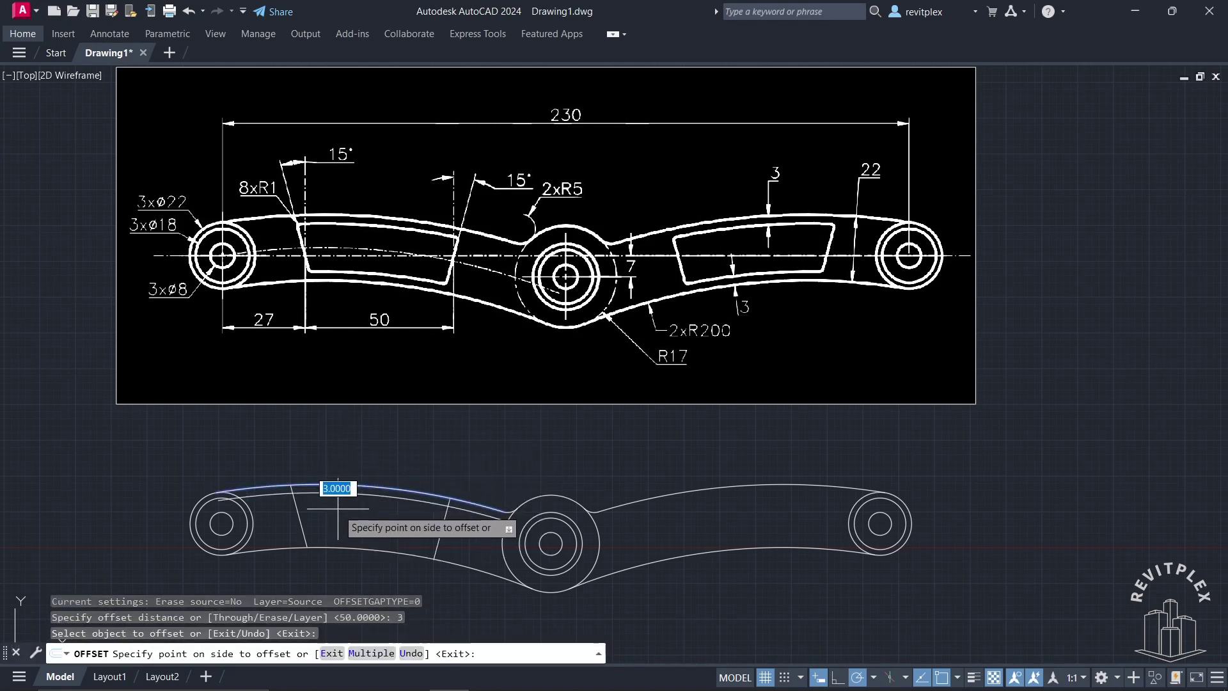
pyautogui.click(336, 497)
pyautogui.click(361, 549)
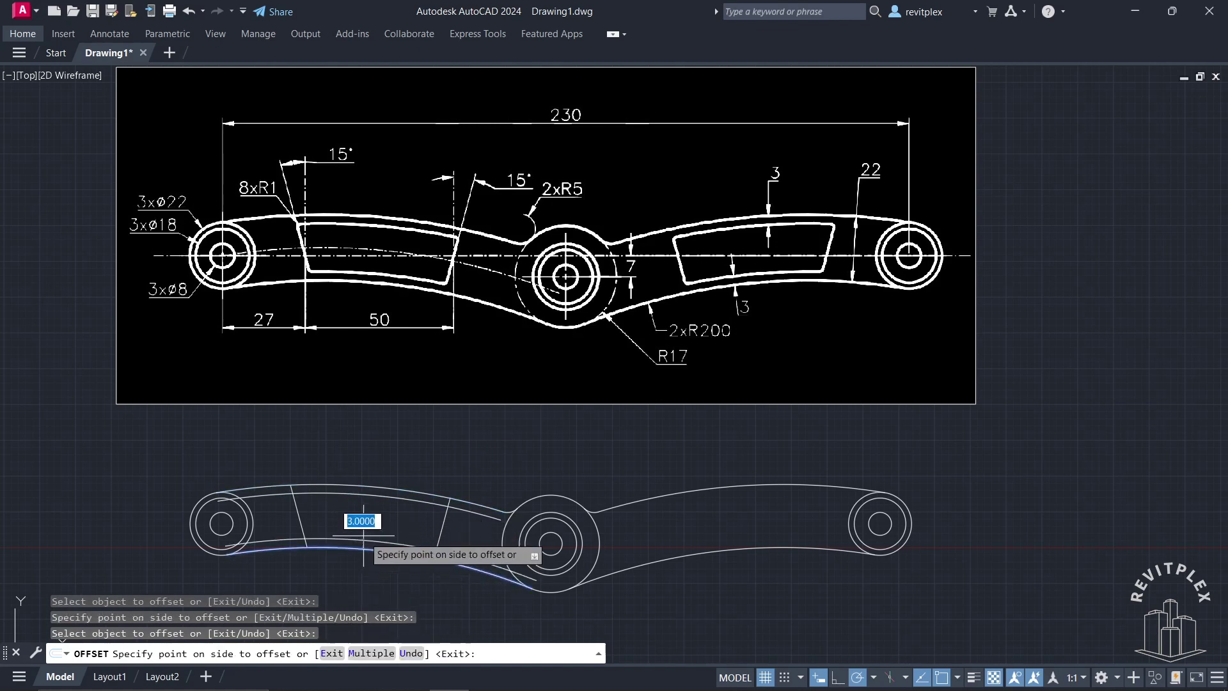
pyautogui.click(365, 527)
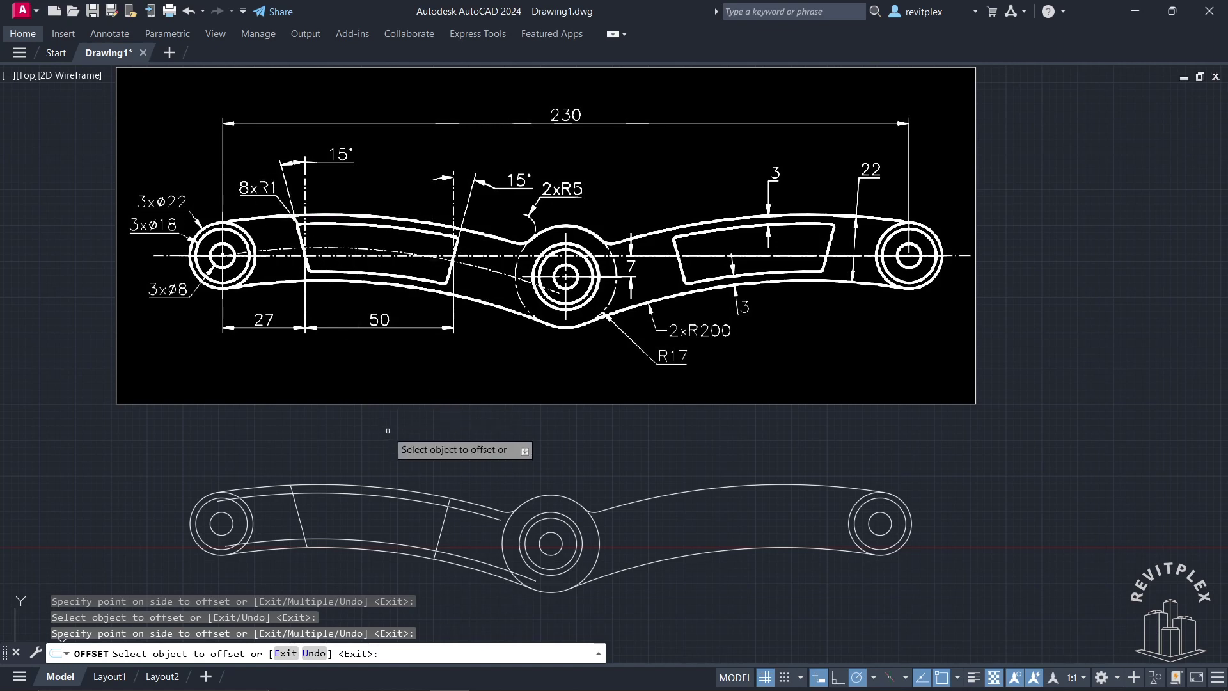
pyautogui.press('Escape')
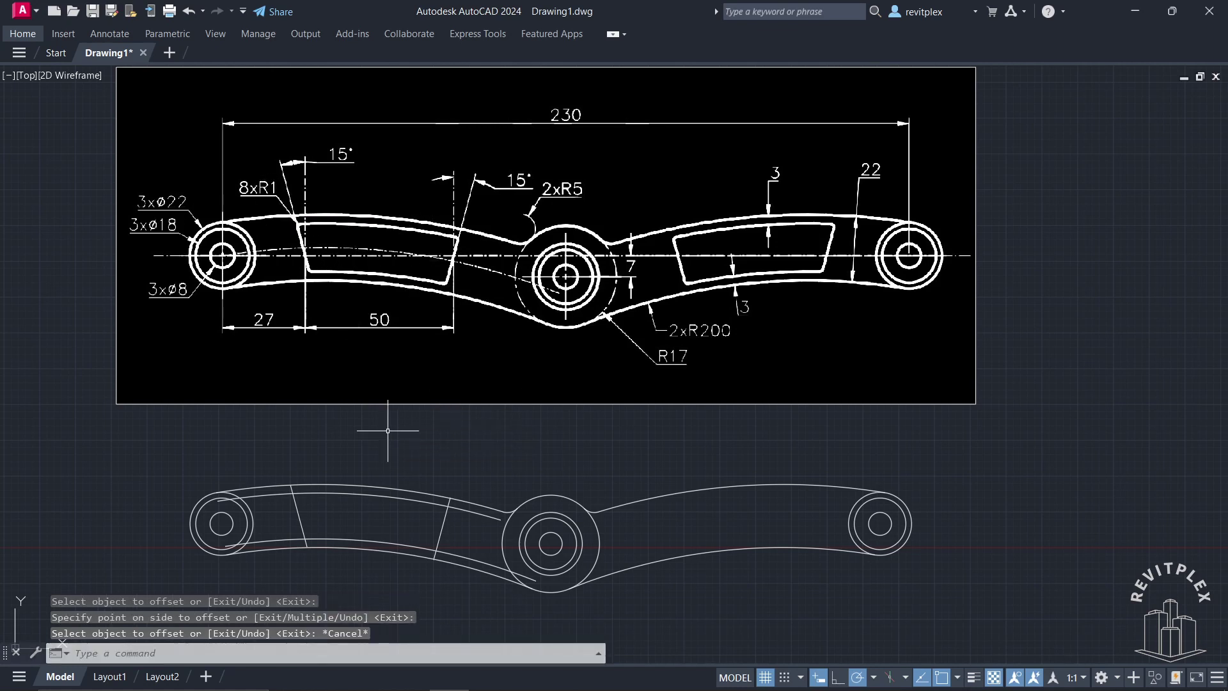
# Fillet the left slot's two upper corners with radius 1, using the Multiple option
pyautogui.write('F')
pyautogui.press('Return')
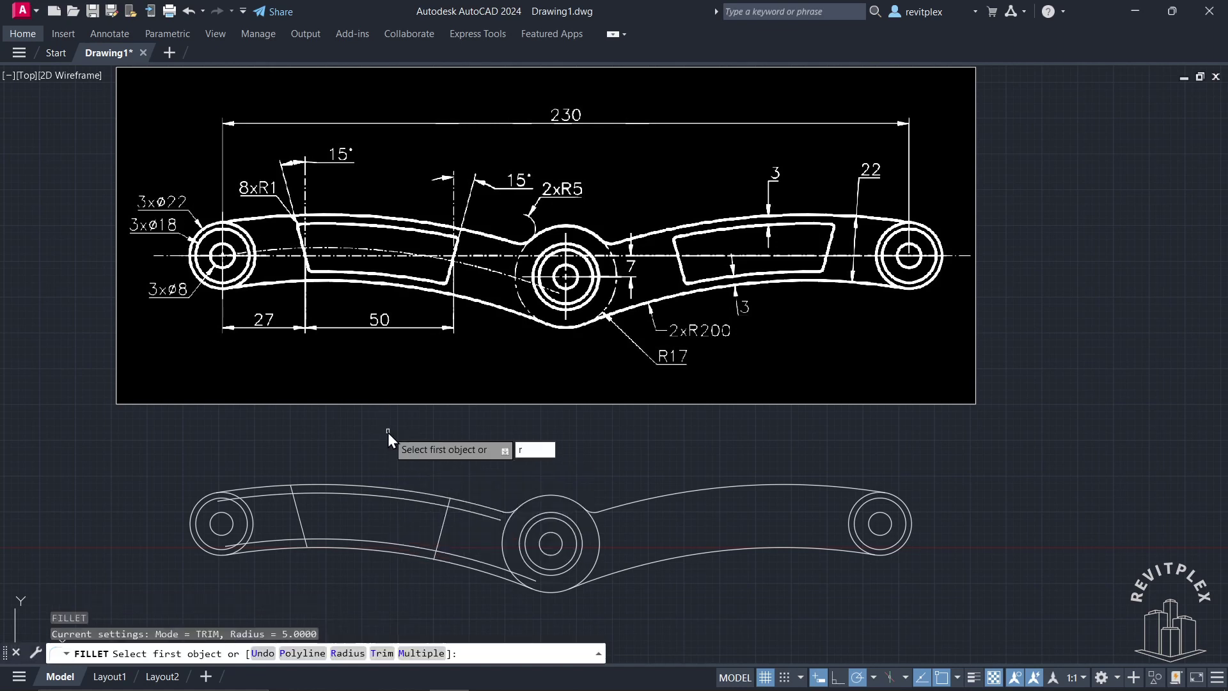
pyautogui.press('Return')
pyautogui.write('1')
pyautogui.press('Return')
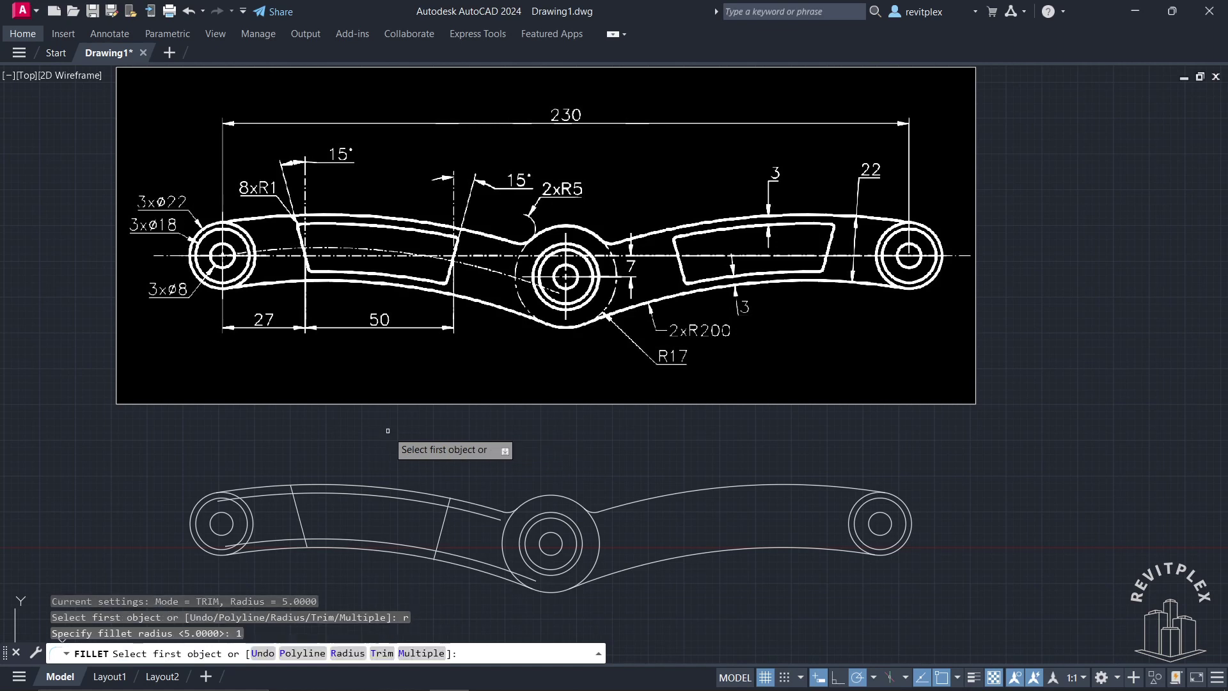
pyautogui.write('m')
pyautogui.press('Return')
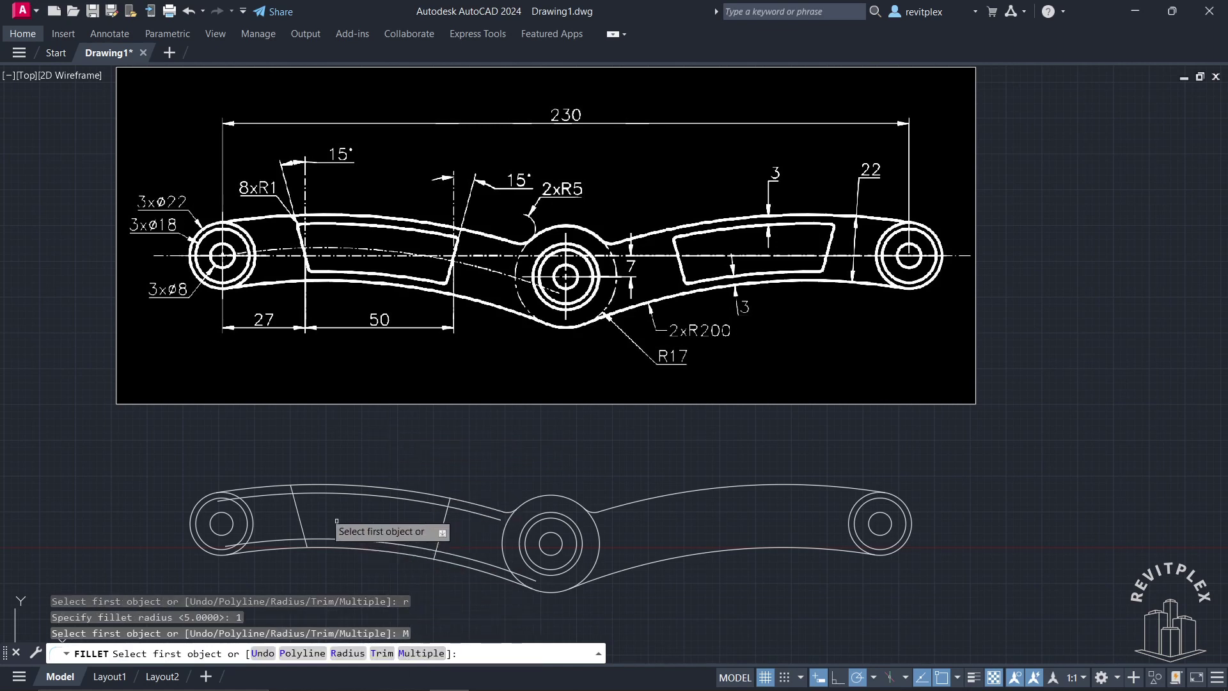
pyautogui.click(297, 503)
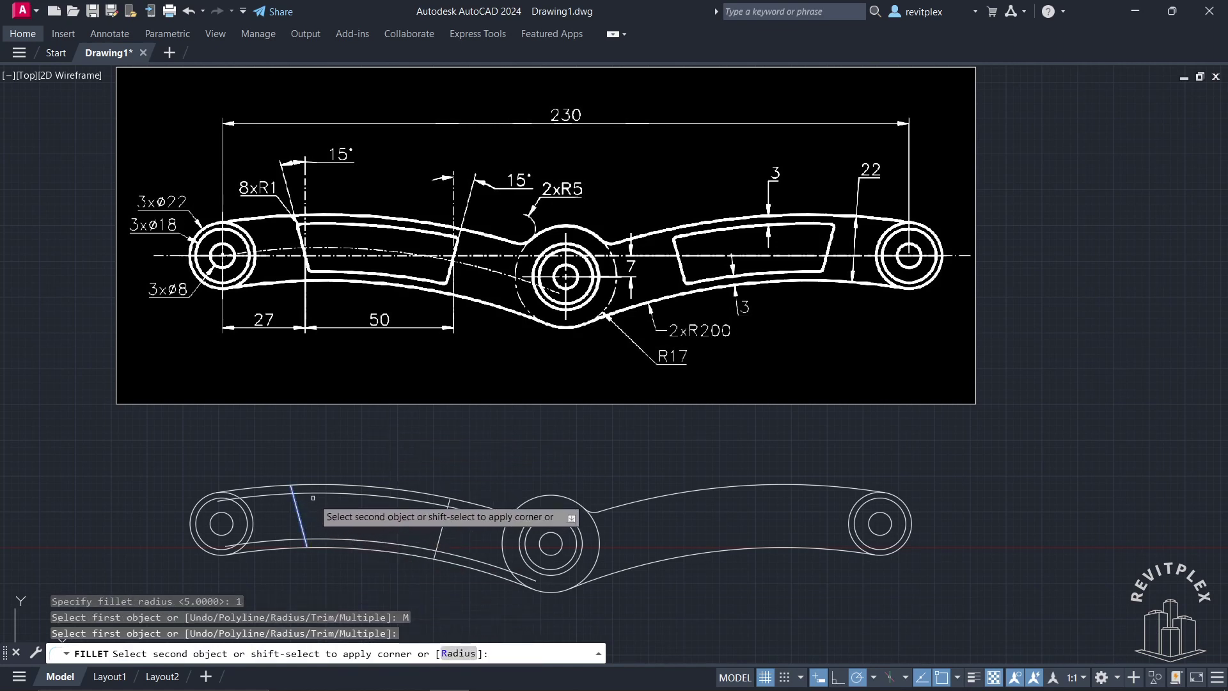
pyautogui.click(321, 493)
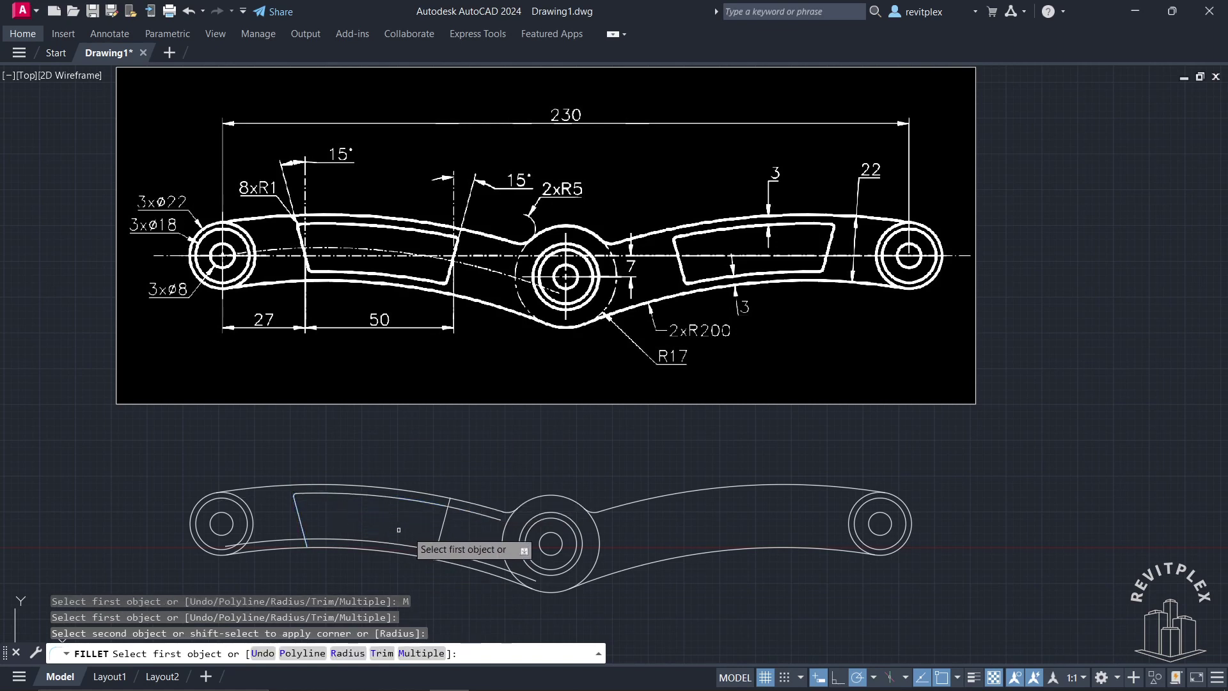
pyautogui.click(438, 505)
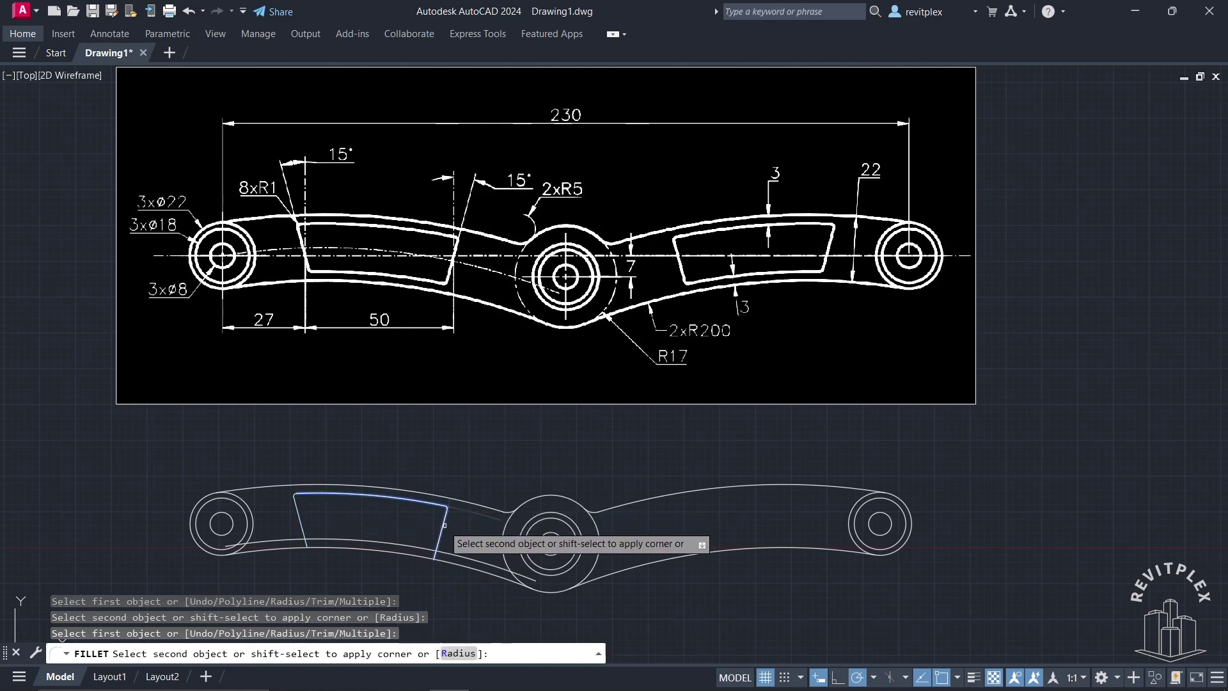
pyautogui.click(443, 531)
# Fillet the left slot's two lower corners with the same radius of 1
pyautogui.click(441, 538)
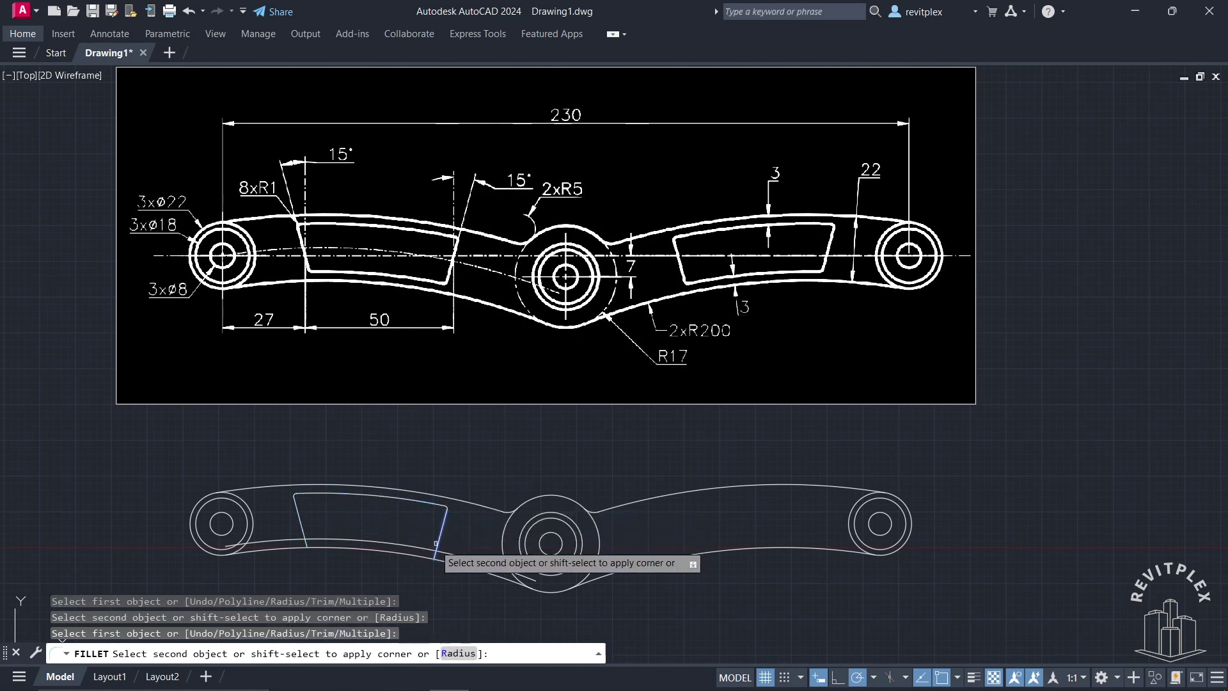
pyautogui.click(427, 552)
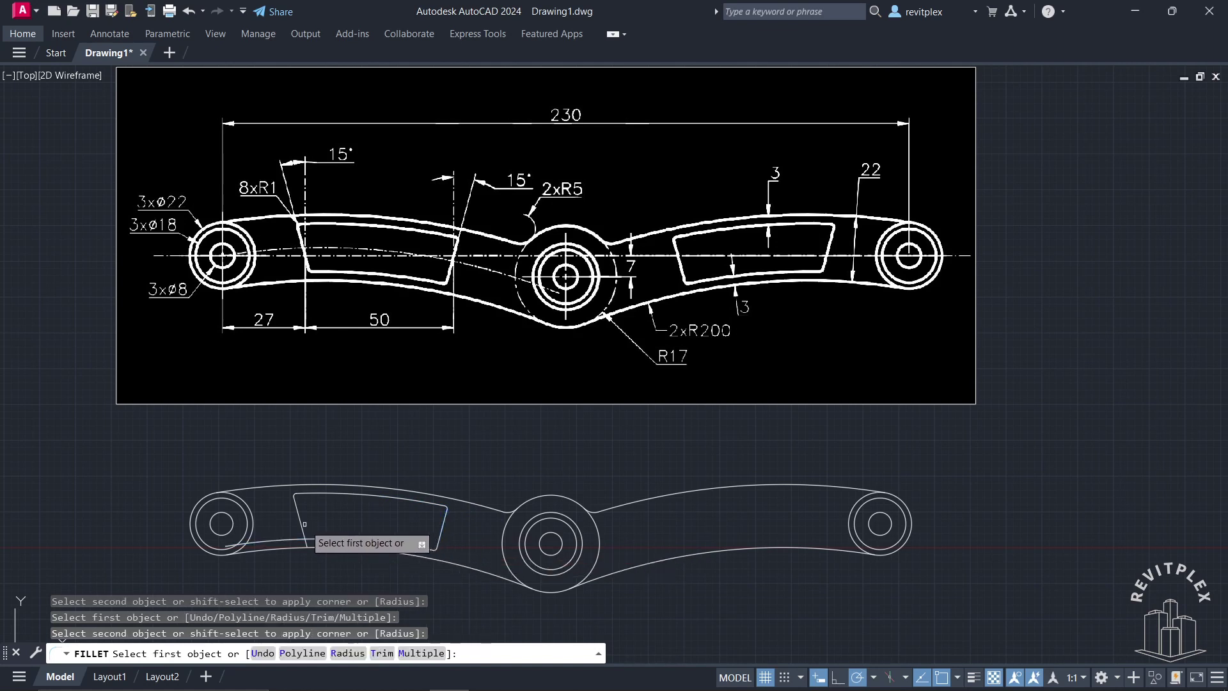
pyautogui.click(303, 527)
pyautogui.click(319, 539)
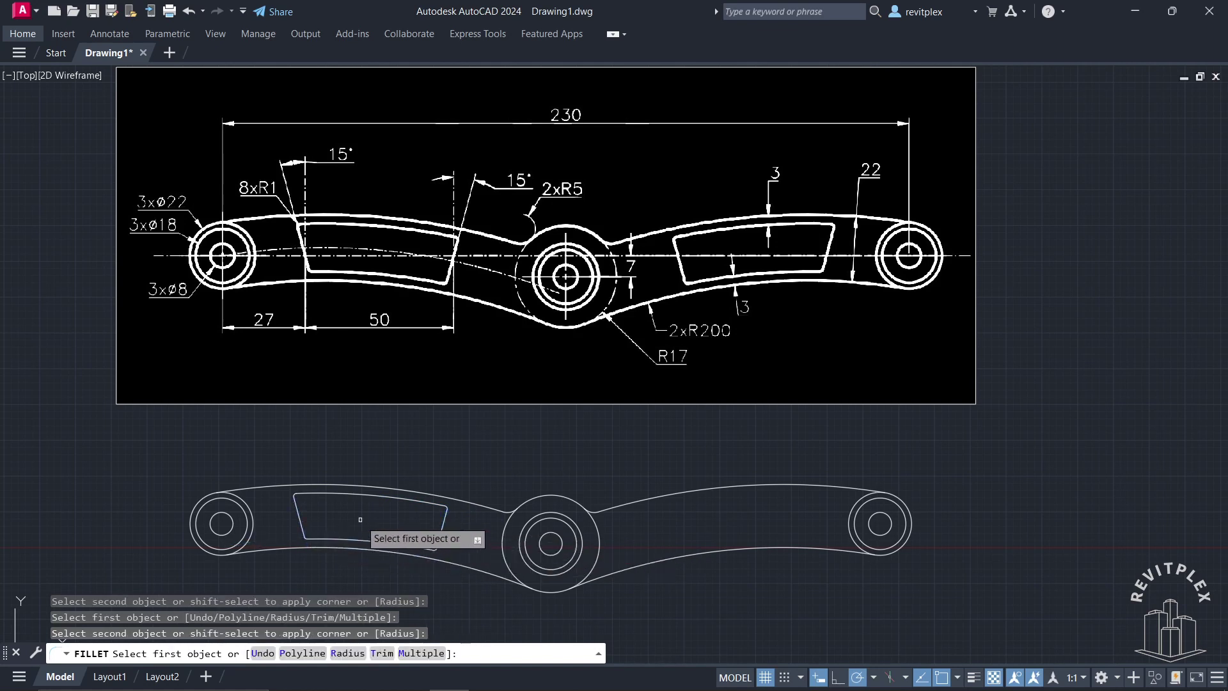
pyautogui.press('Escape')
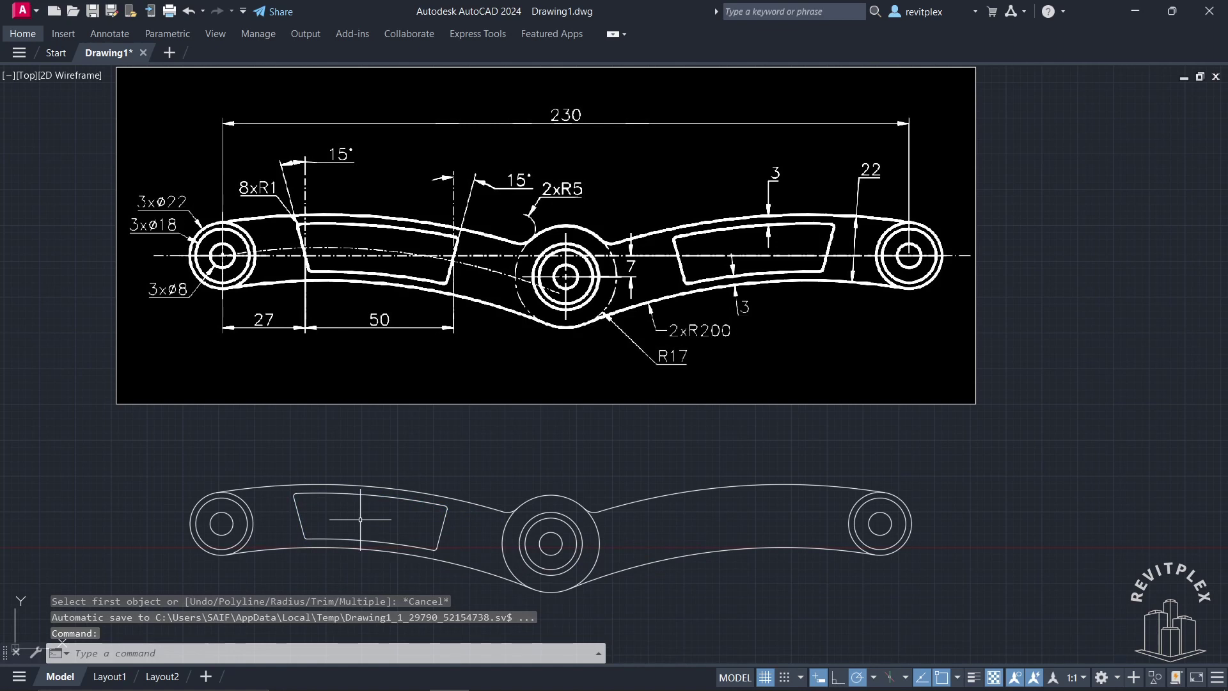
# Mirror the complete left slot about the vertical axis through the centre boss, keeping the original
pyautogui.click(263, 454)
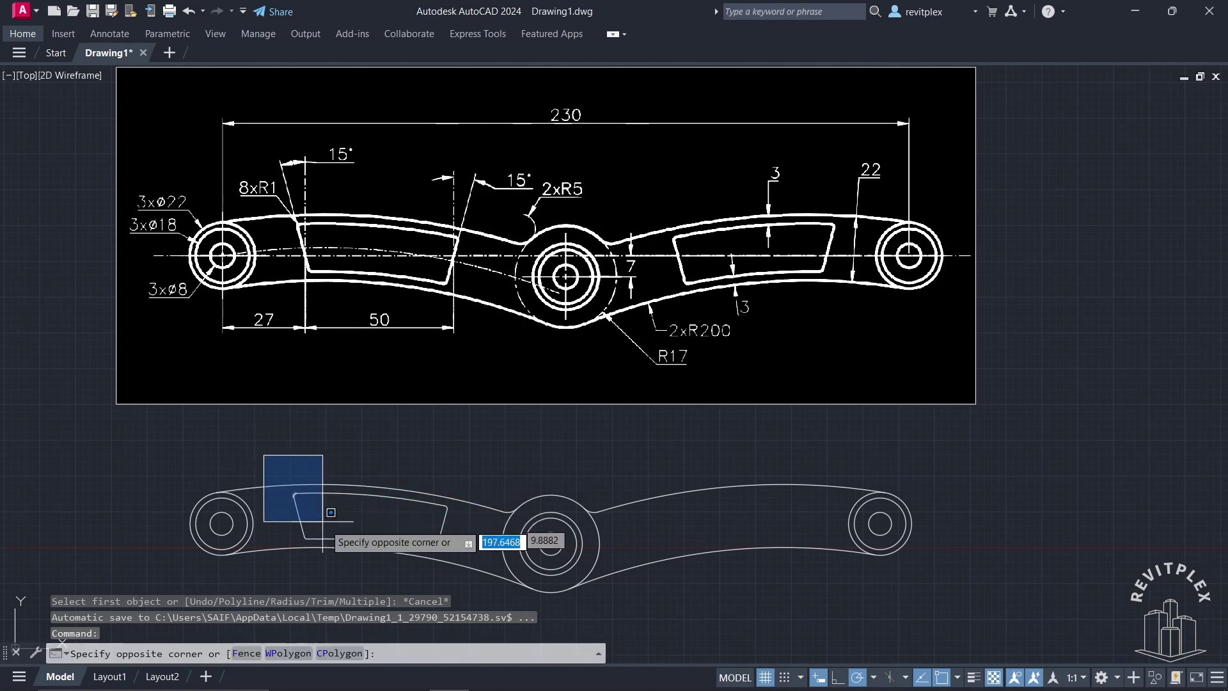
pyautogui.click(455, 573)
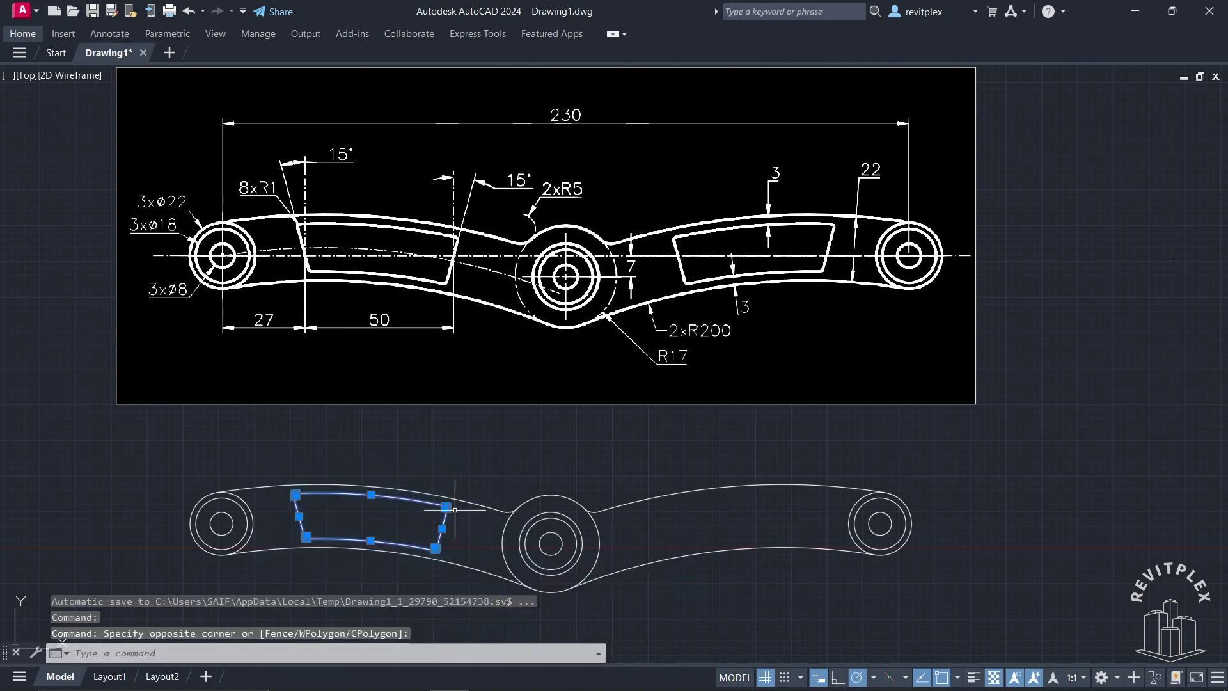
pyautogui.write('mi')
pyautogui.press('Return')
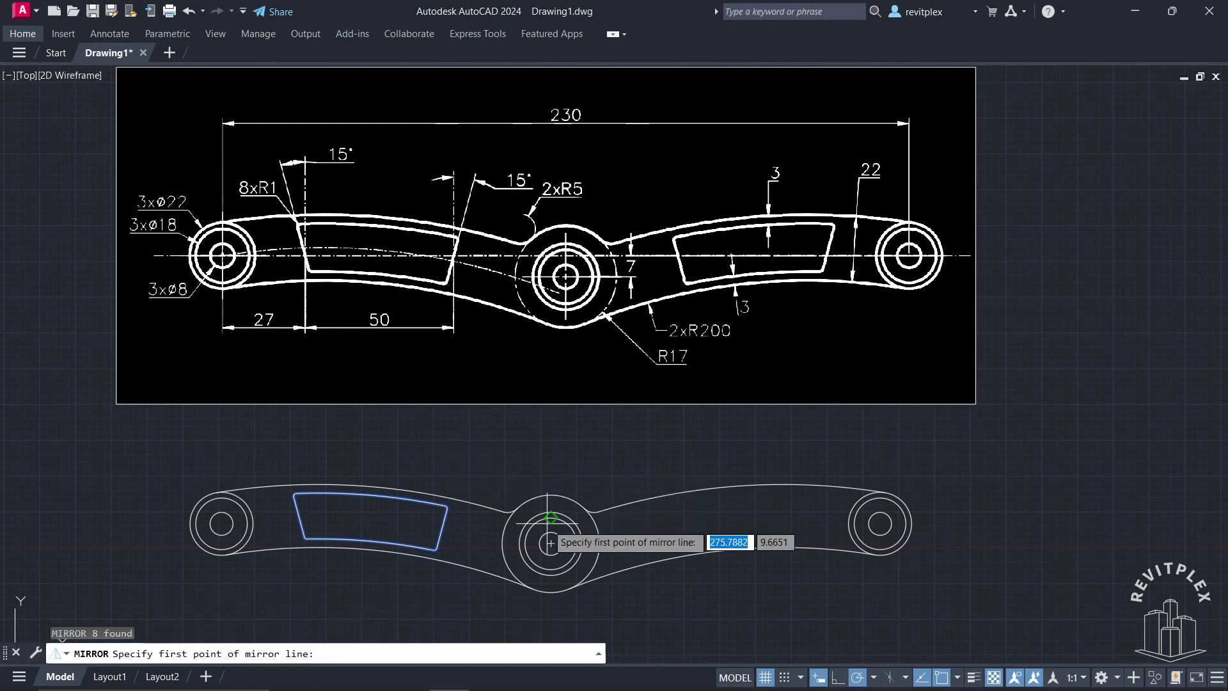
pyautogui.click(550, 543)
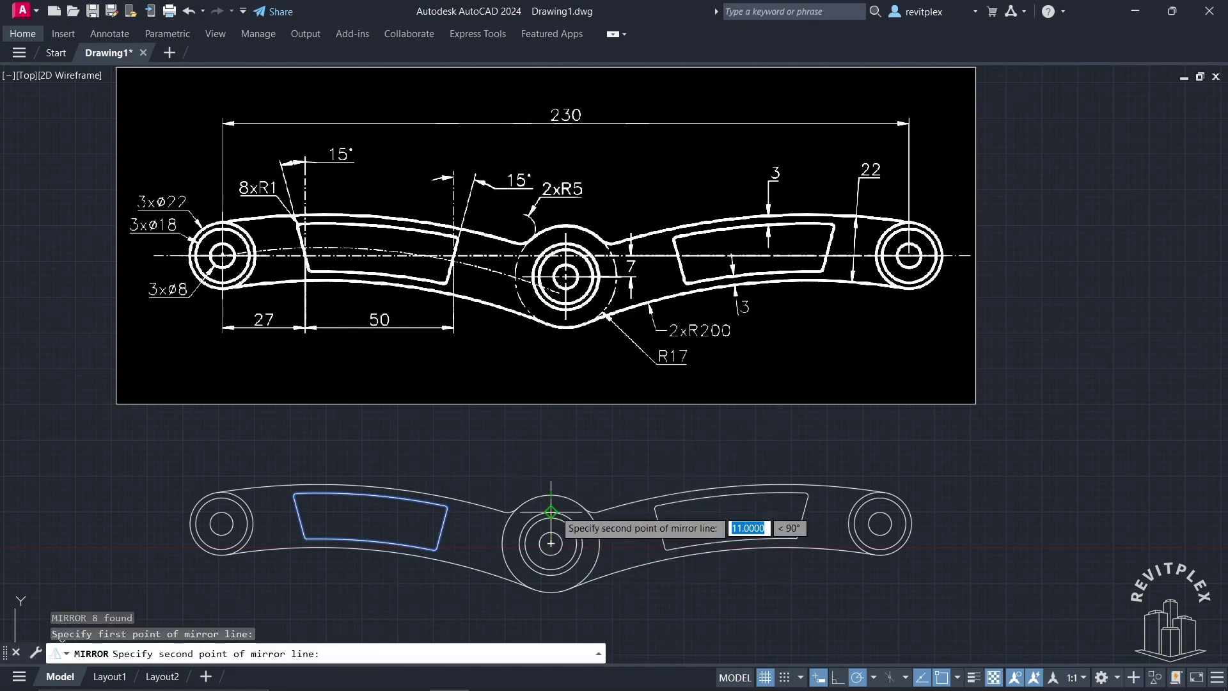
pyautogui.click(551, 512)
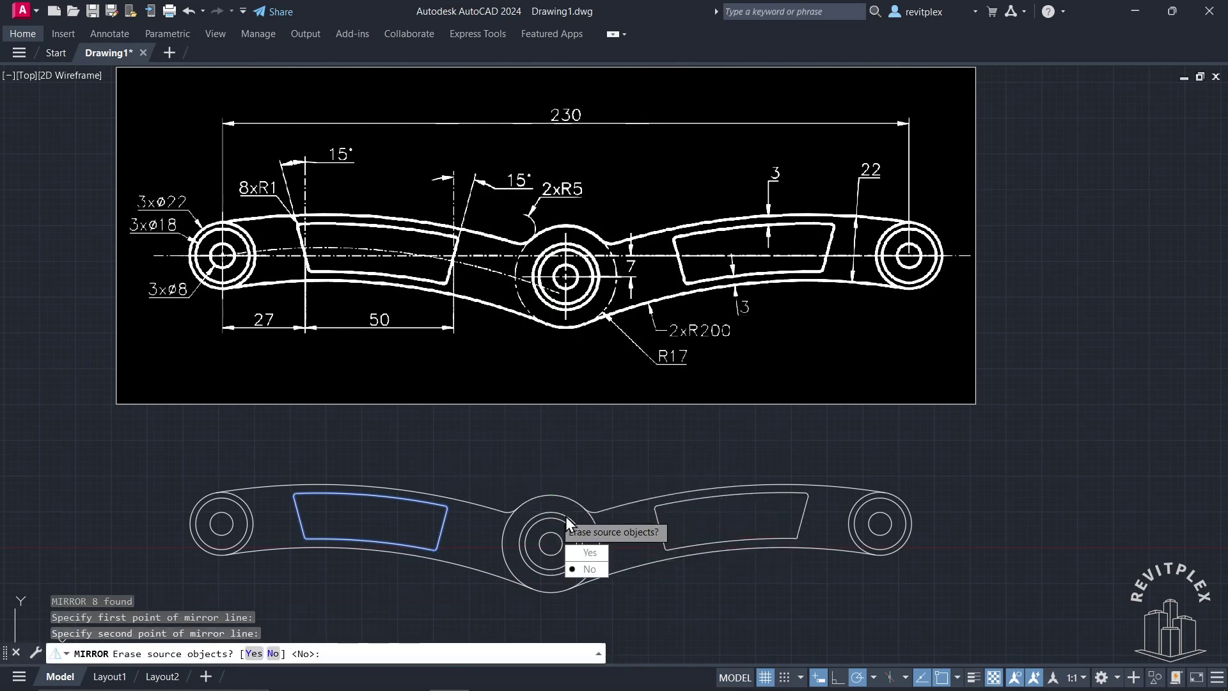
pyautogui.press('Return')
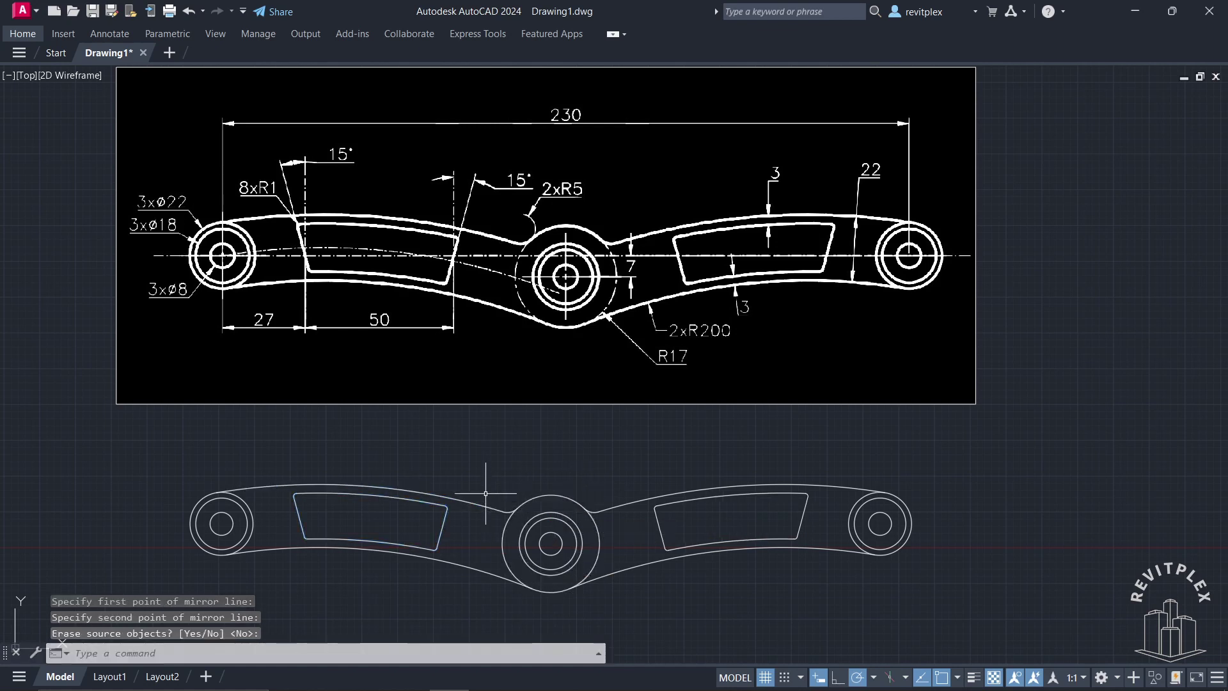